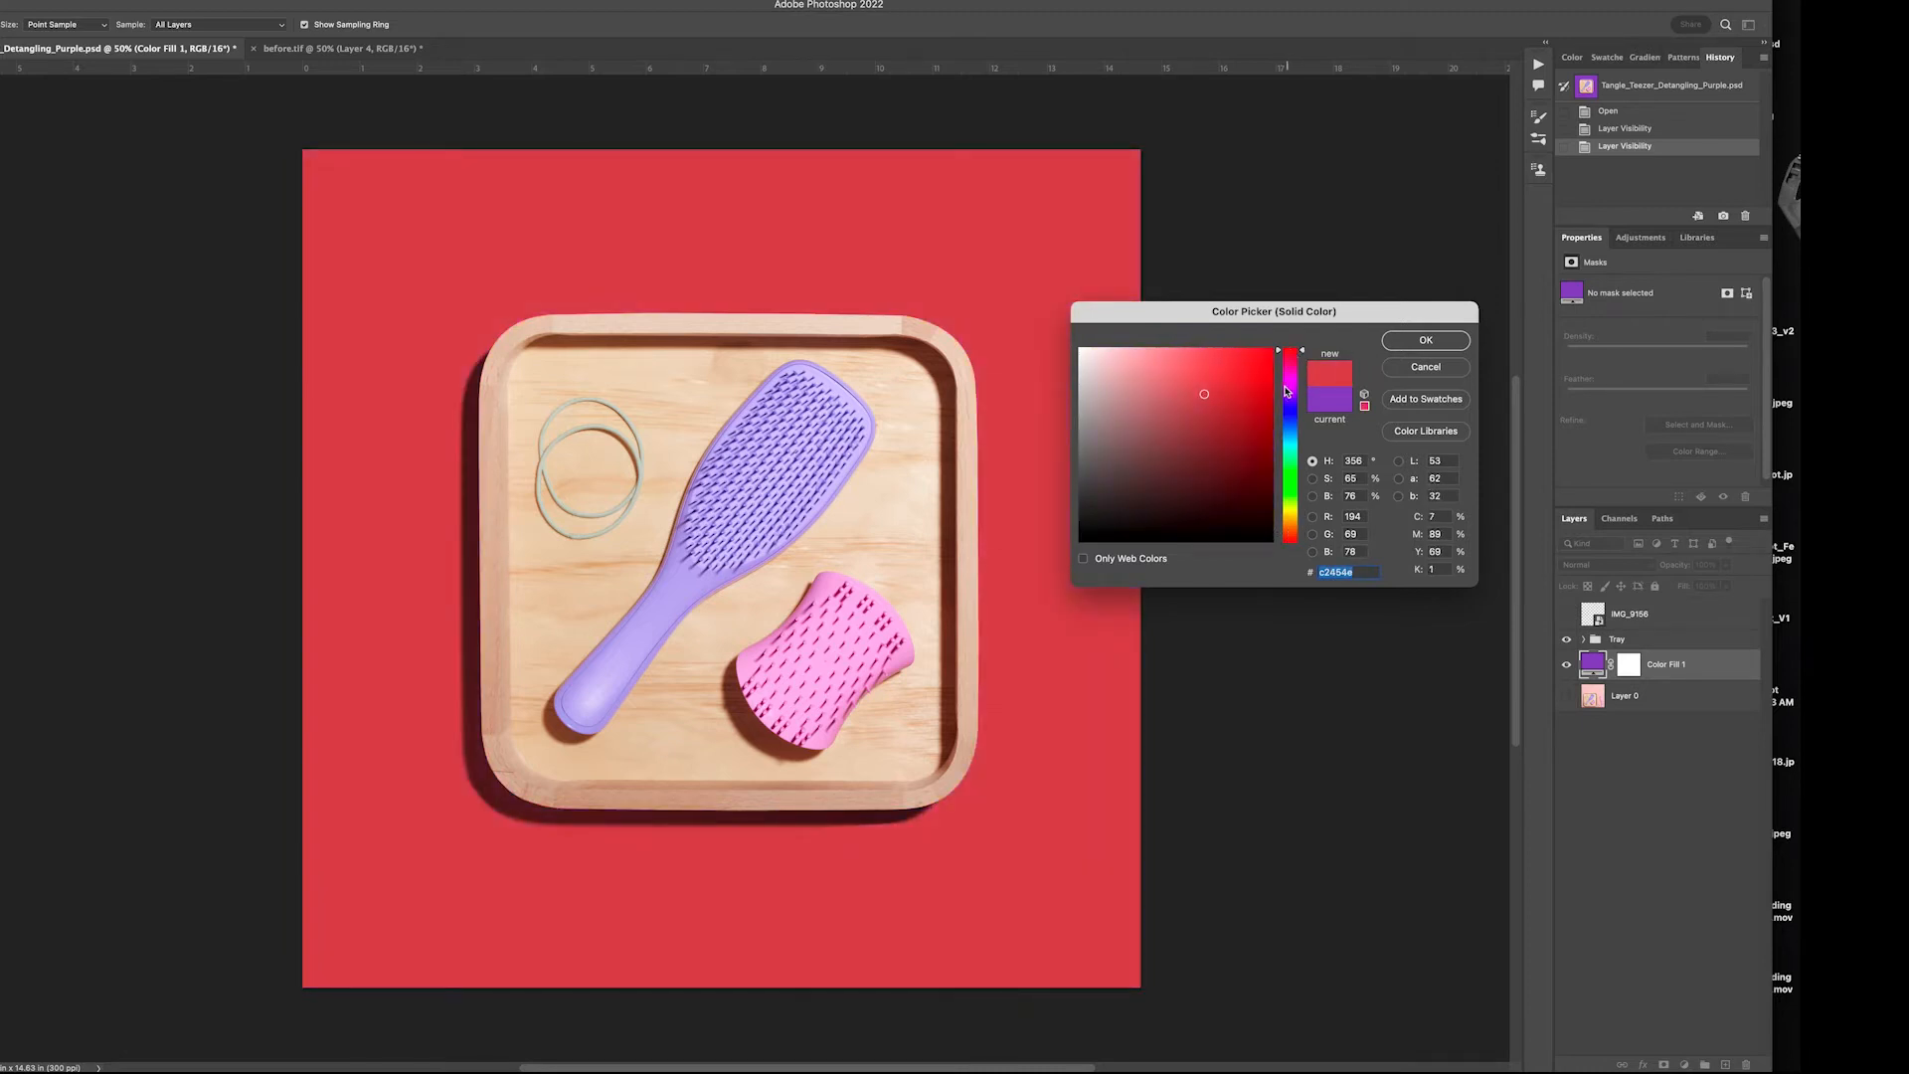
Cancel the Color Fill 1 colour change and select Layer 3 in the before.tif document
{"action": "left_click", "coordinate": [1429, 373]}
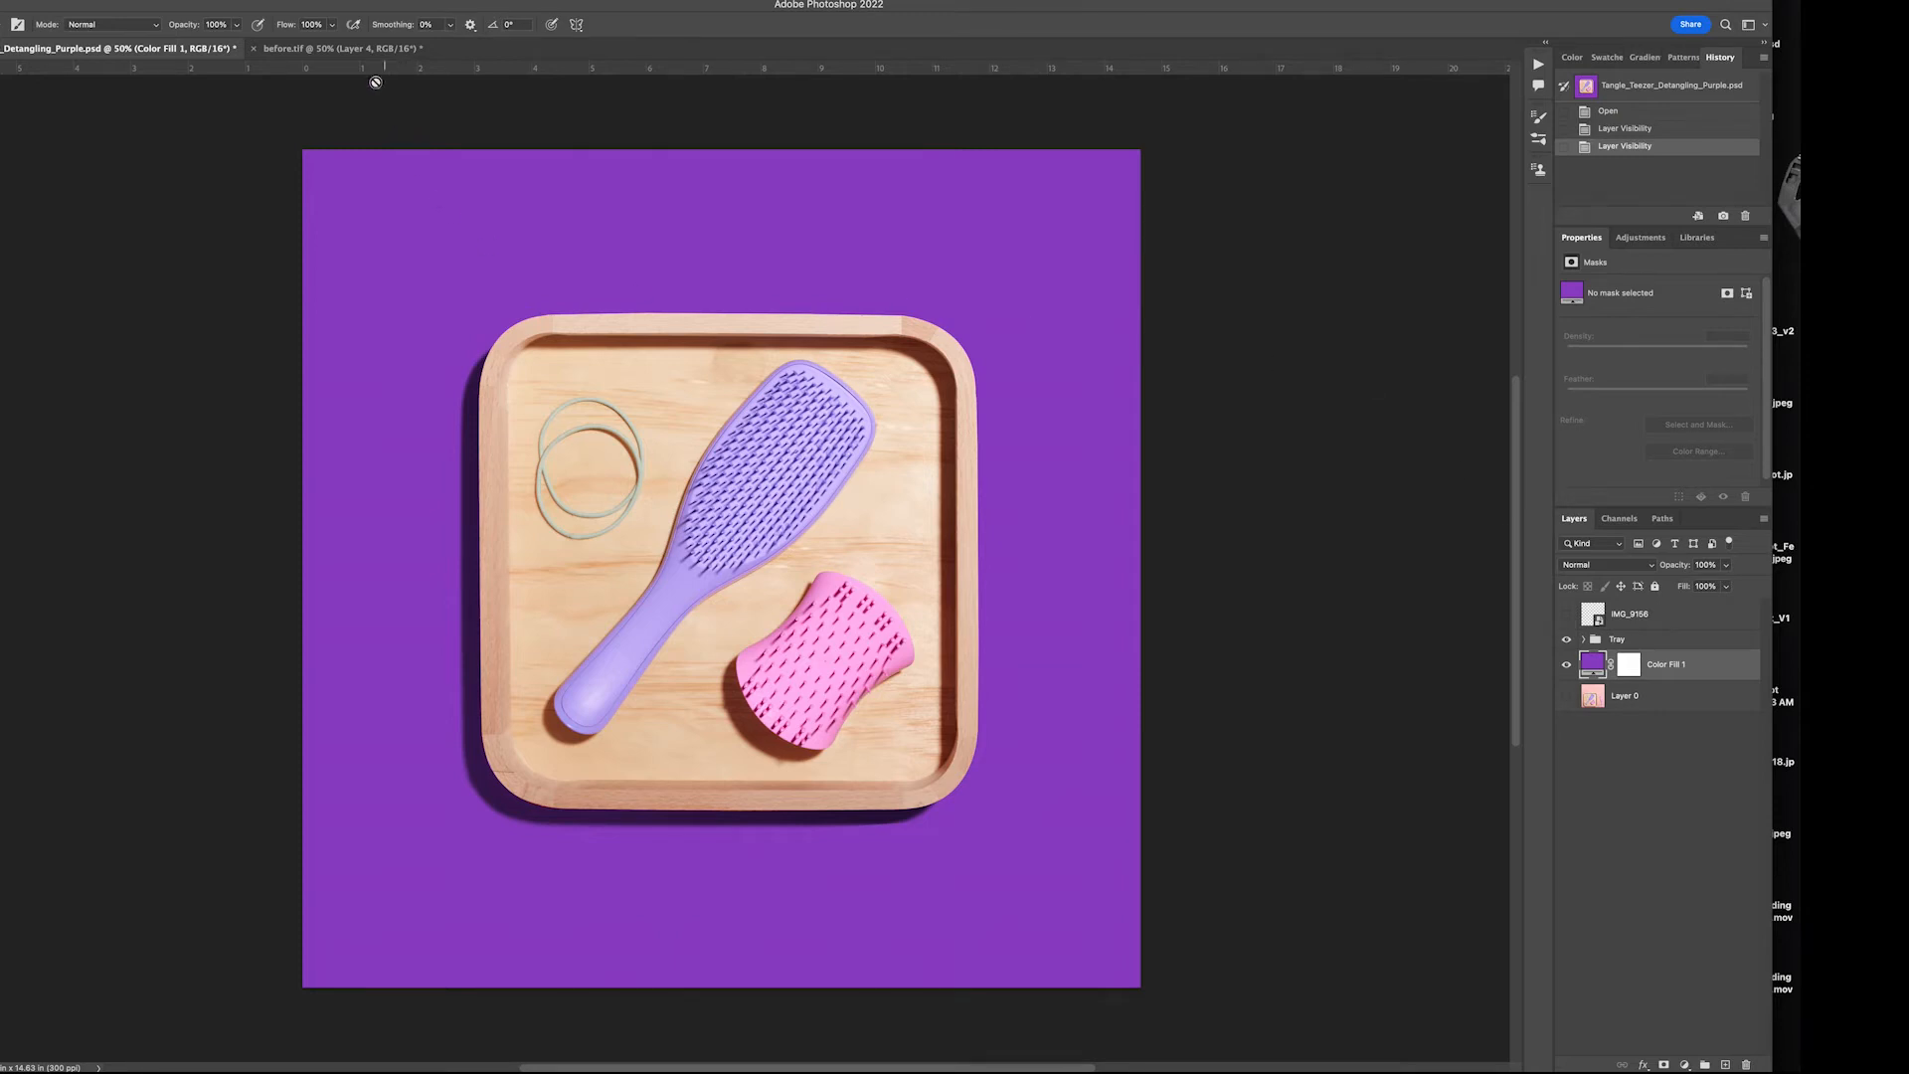
{"action": "left_click", "coordinate": [364, 50]}
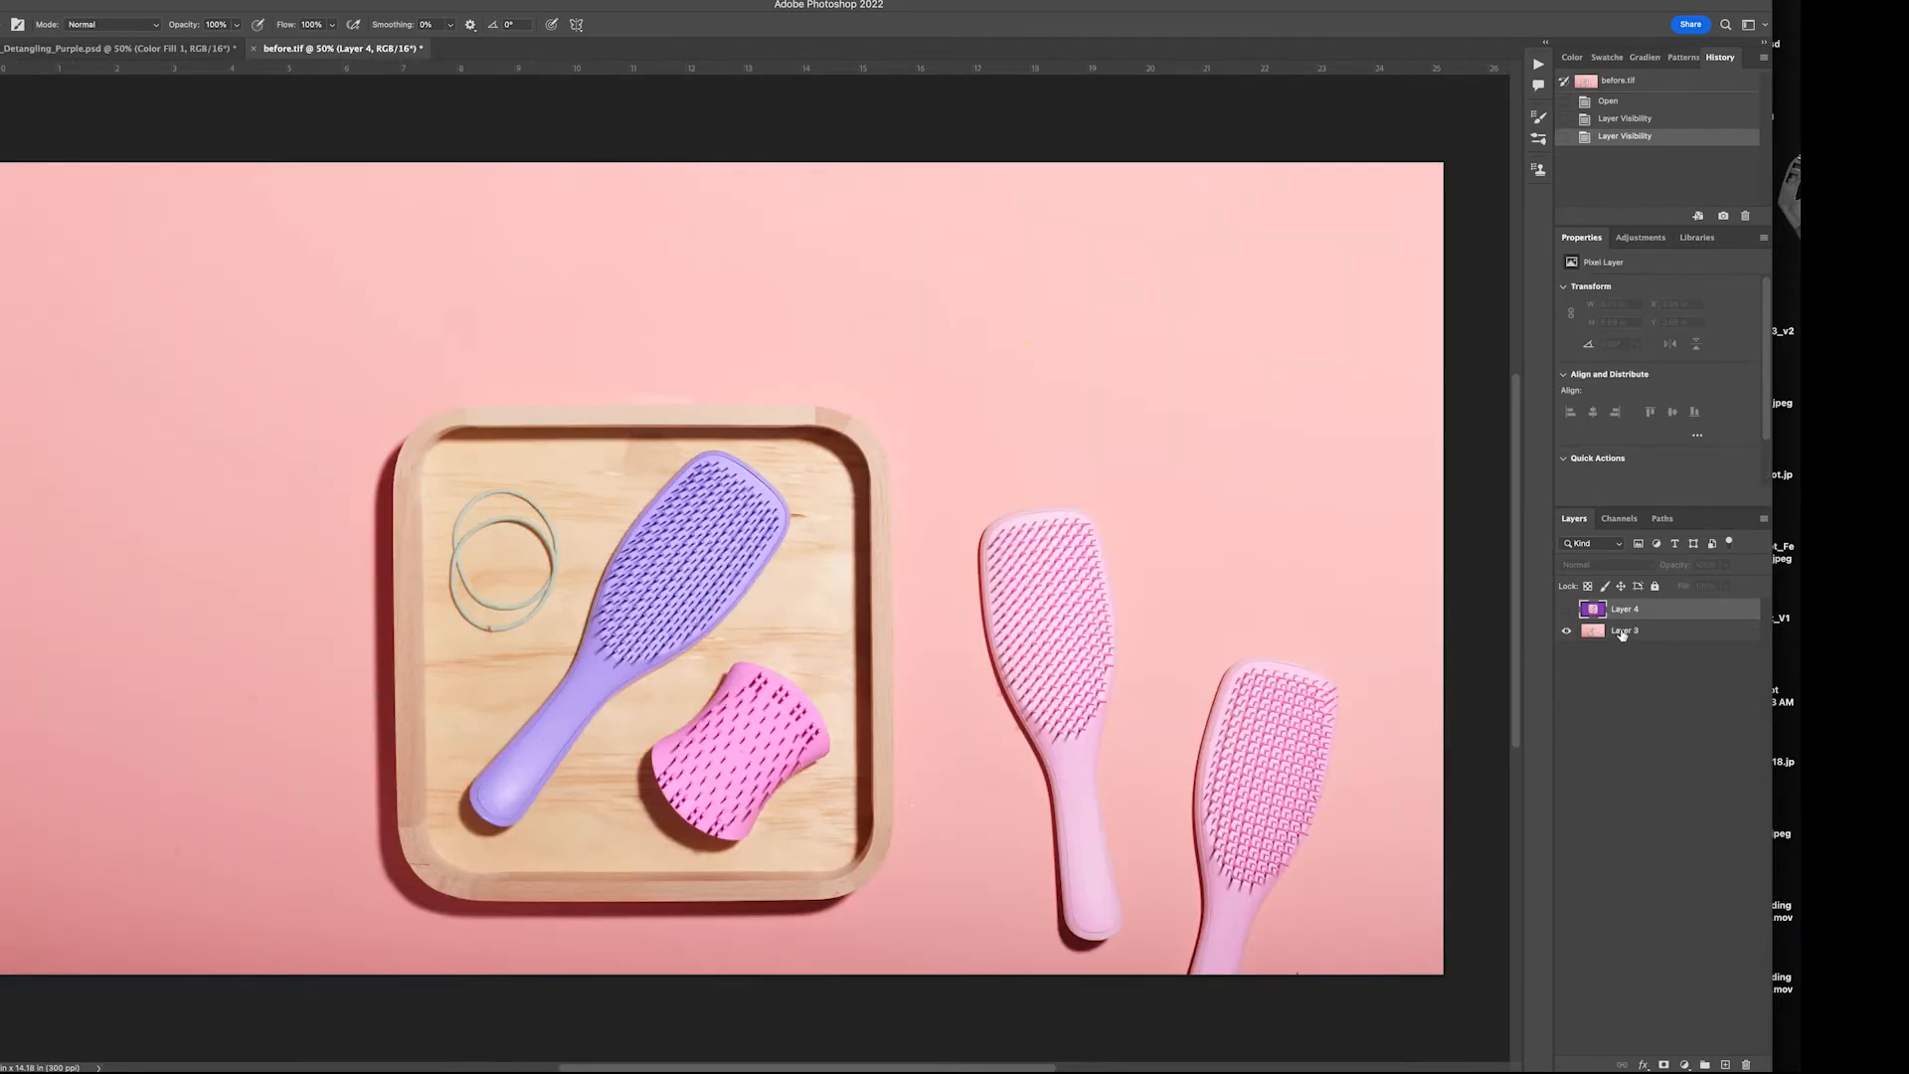
{"action": "left_click", "coordinate": [1621, 632]}
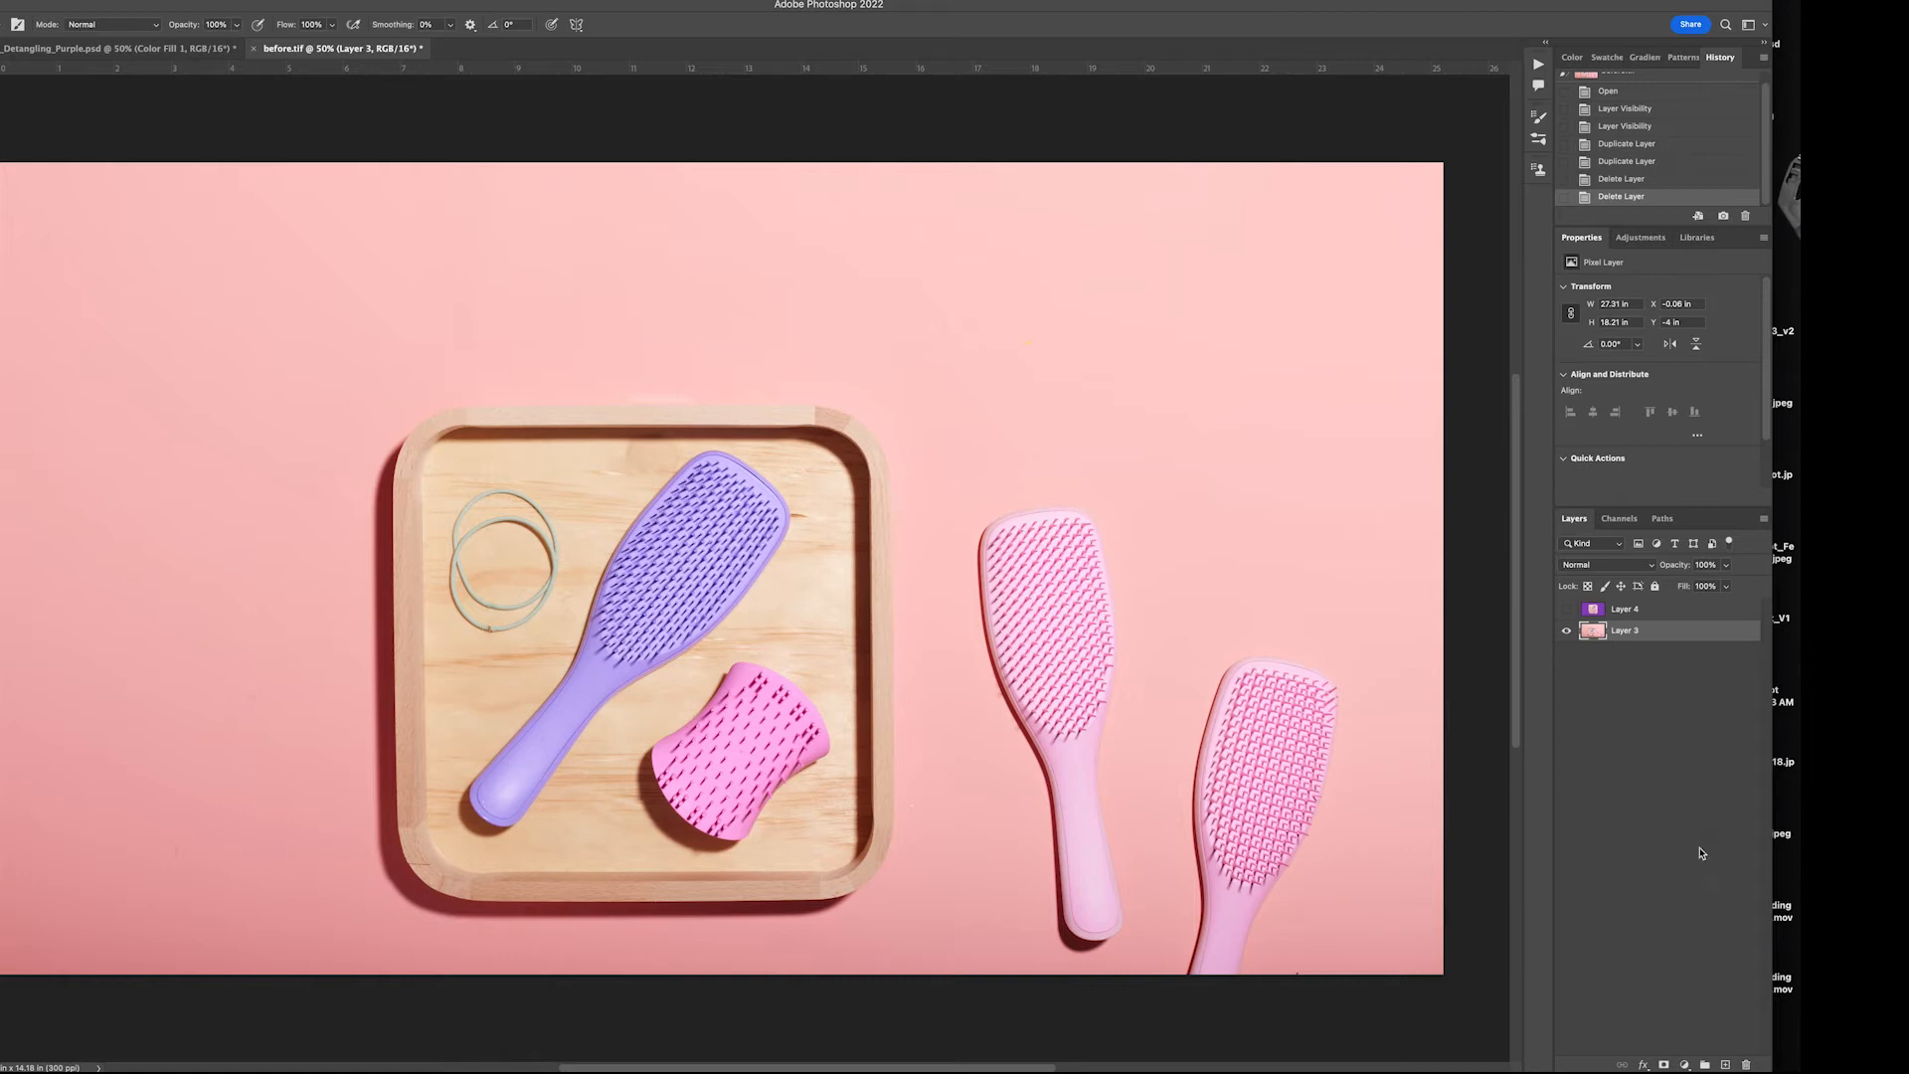
Scribble in red on a duplicate of Layer 3, compare it with the original, and delete the duplicate
{"action": "left_click_drag", "start_coordinate": [1690, 639], "coordinate": [1726, 1064]}
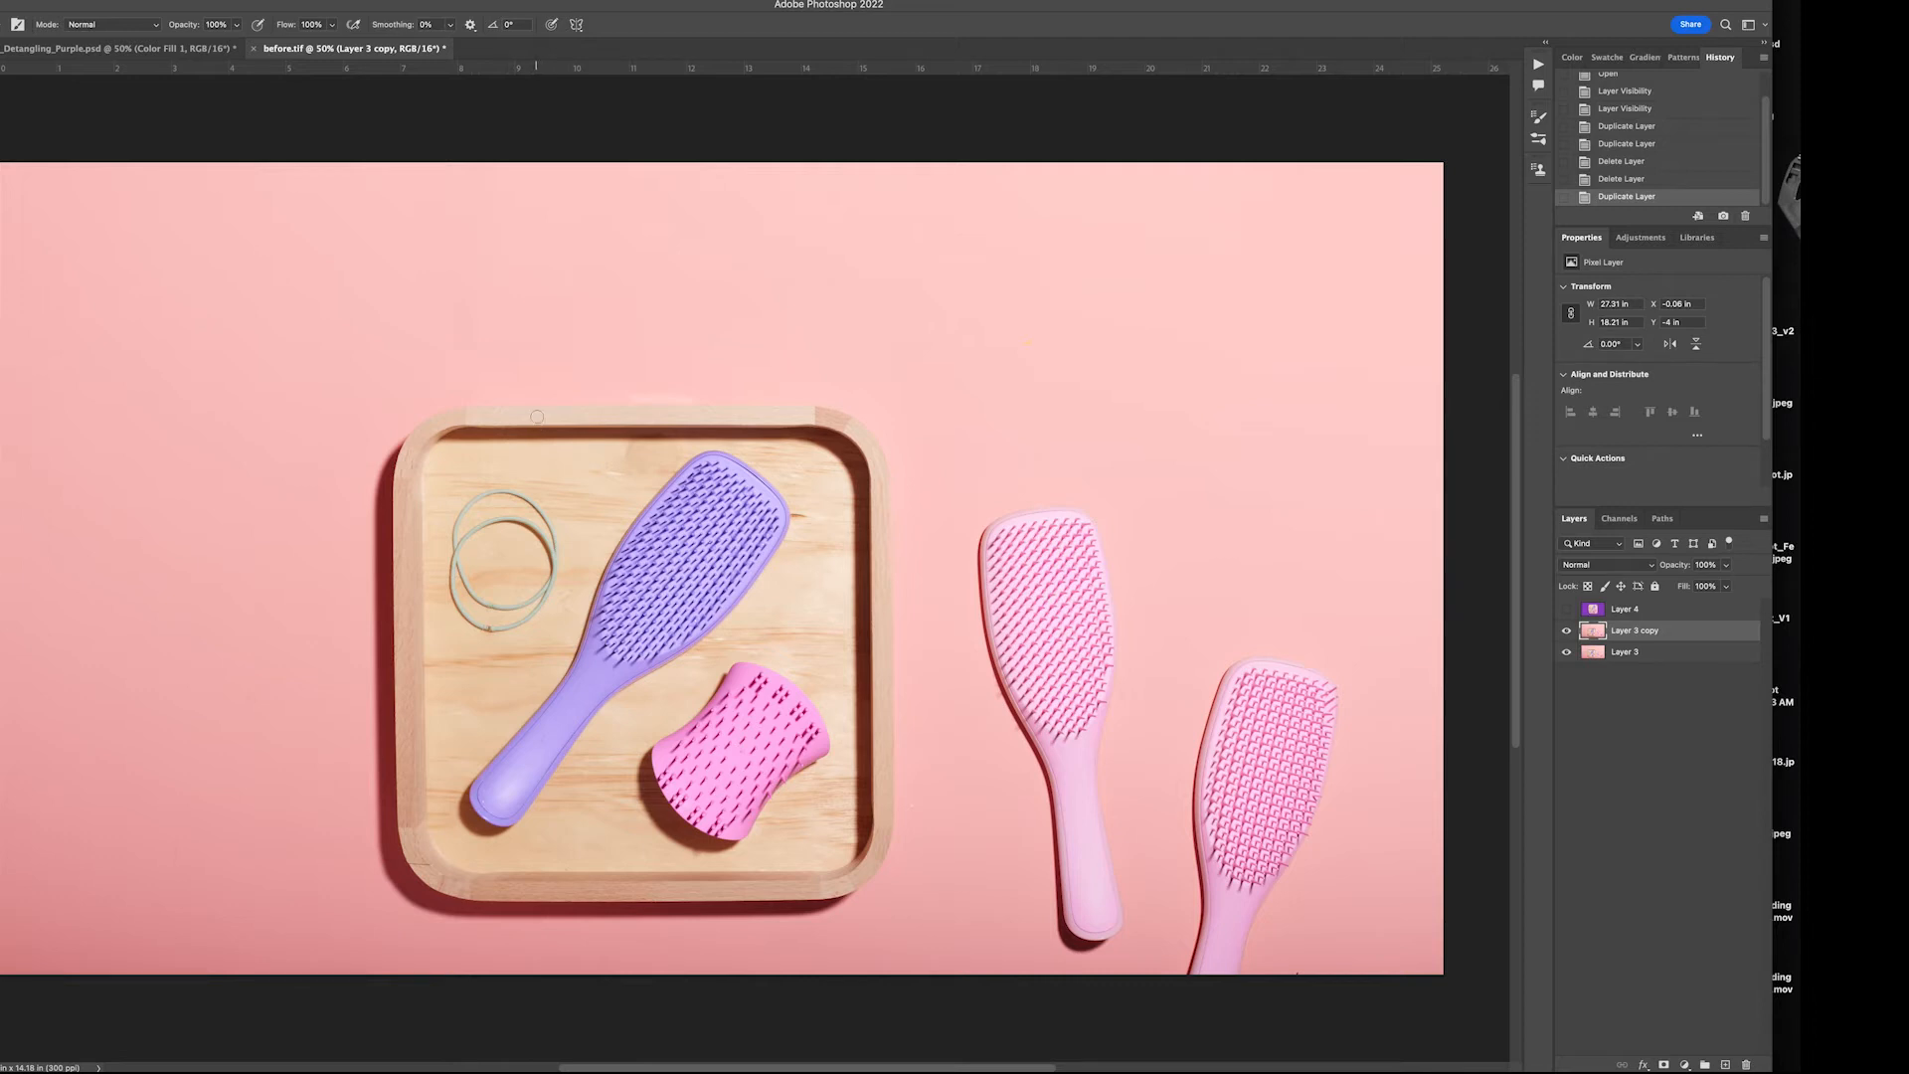
{"action": "mouse_move", "coordinate": [517, 360]}
{"action": "left_mouse_down"}
{"action": "mouse_move", "coordinate": [497, 443]}
{"action": "mouse_move", "coordinate": [572, 400]}
{"action": "mouse_move", "coordinate": [666, 479]}
{"action": "left_mouse_up"}
{"action": "mouse_move", "coordinate": [730, 426]}
{"action": "left_mouse_down"}
{"action": "mouse_move", "coordinate": [746, 551]}
{"action": "mouse_move", "coordinate": [796, 522]}
{"action": "mouse_move", "coordinate": [864, 567]}
{"action": "mouse_move", "coordinate": [960, 578]}
{"action": "left_mouse_up"}
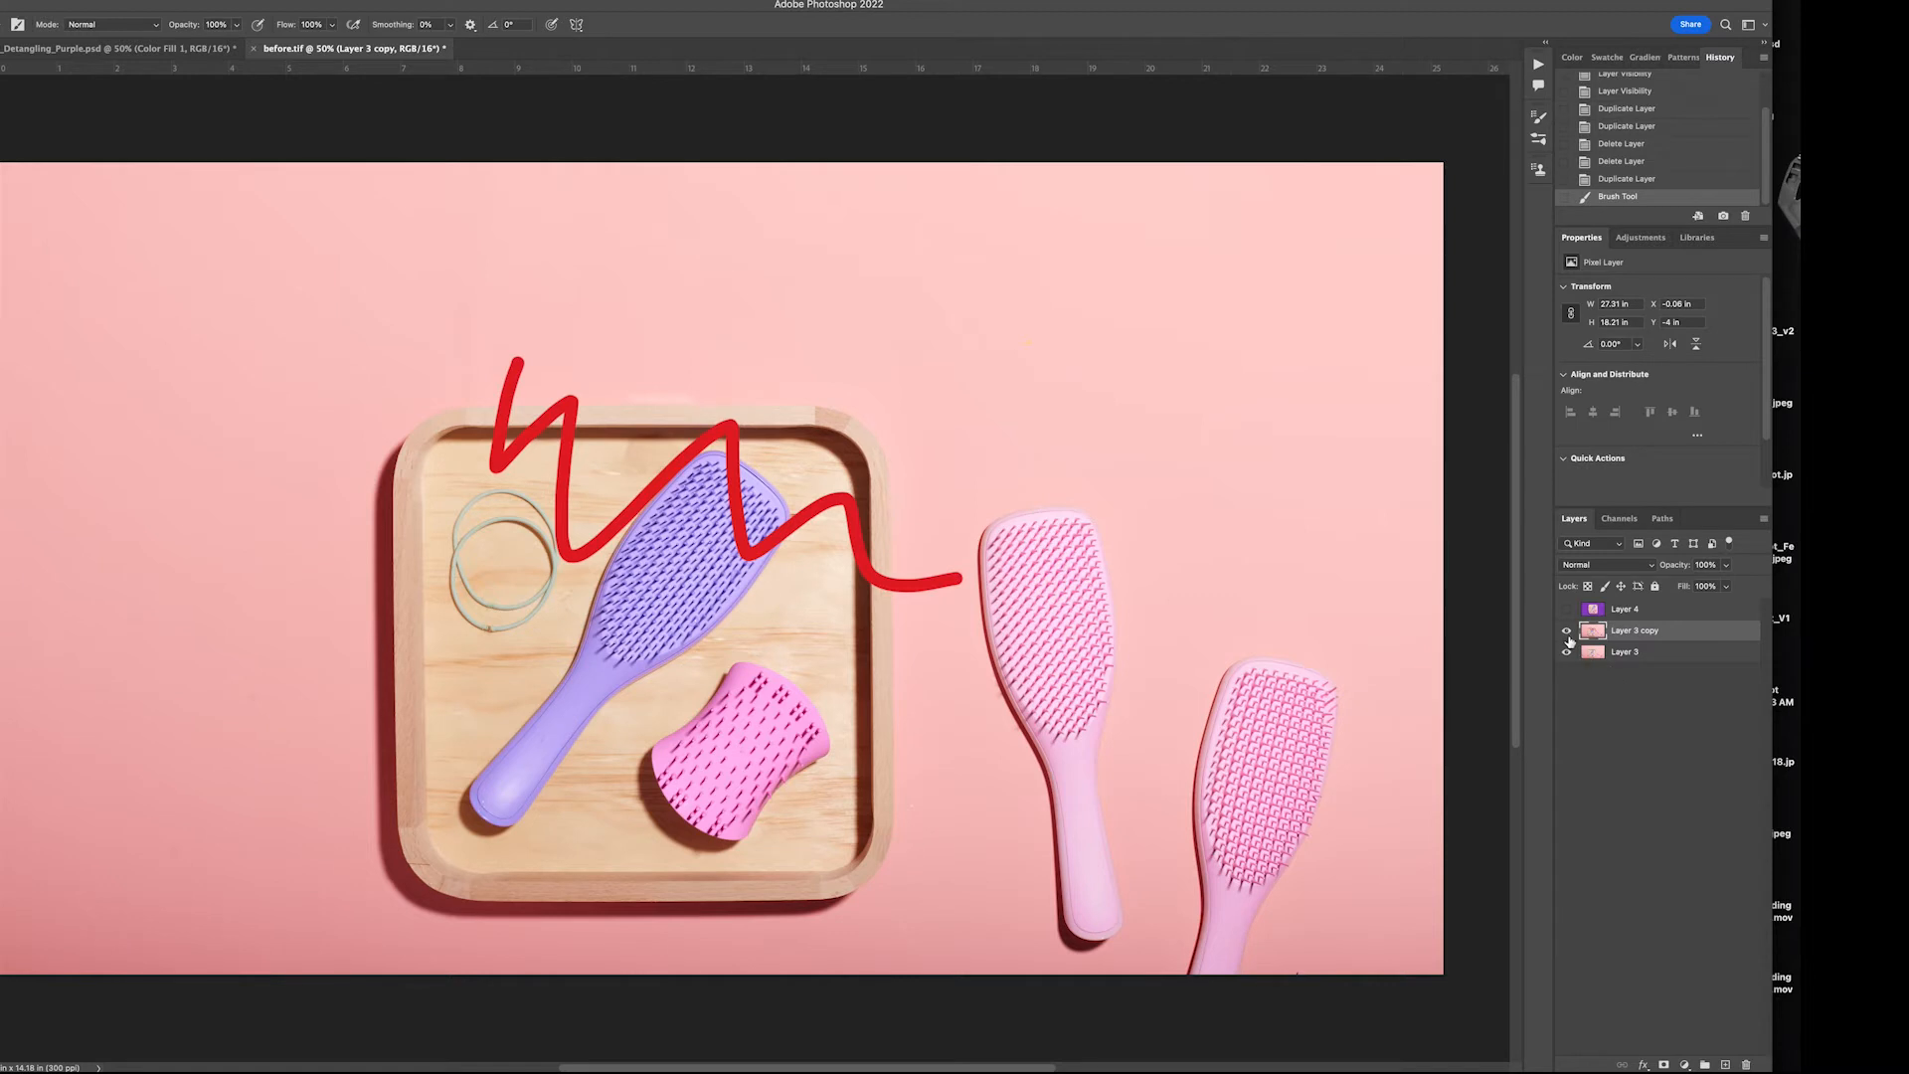
{"action": "left_click", "coordinate": [1568, 636]}
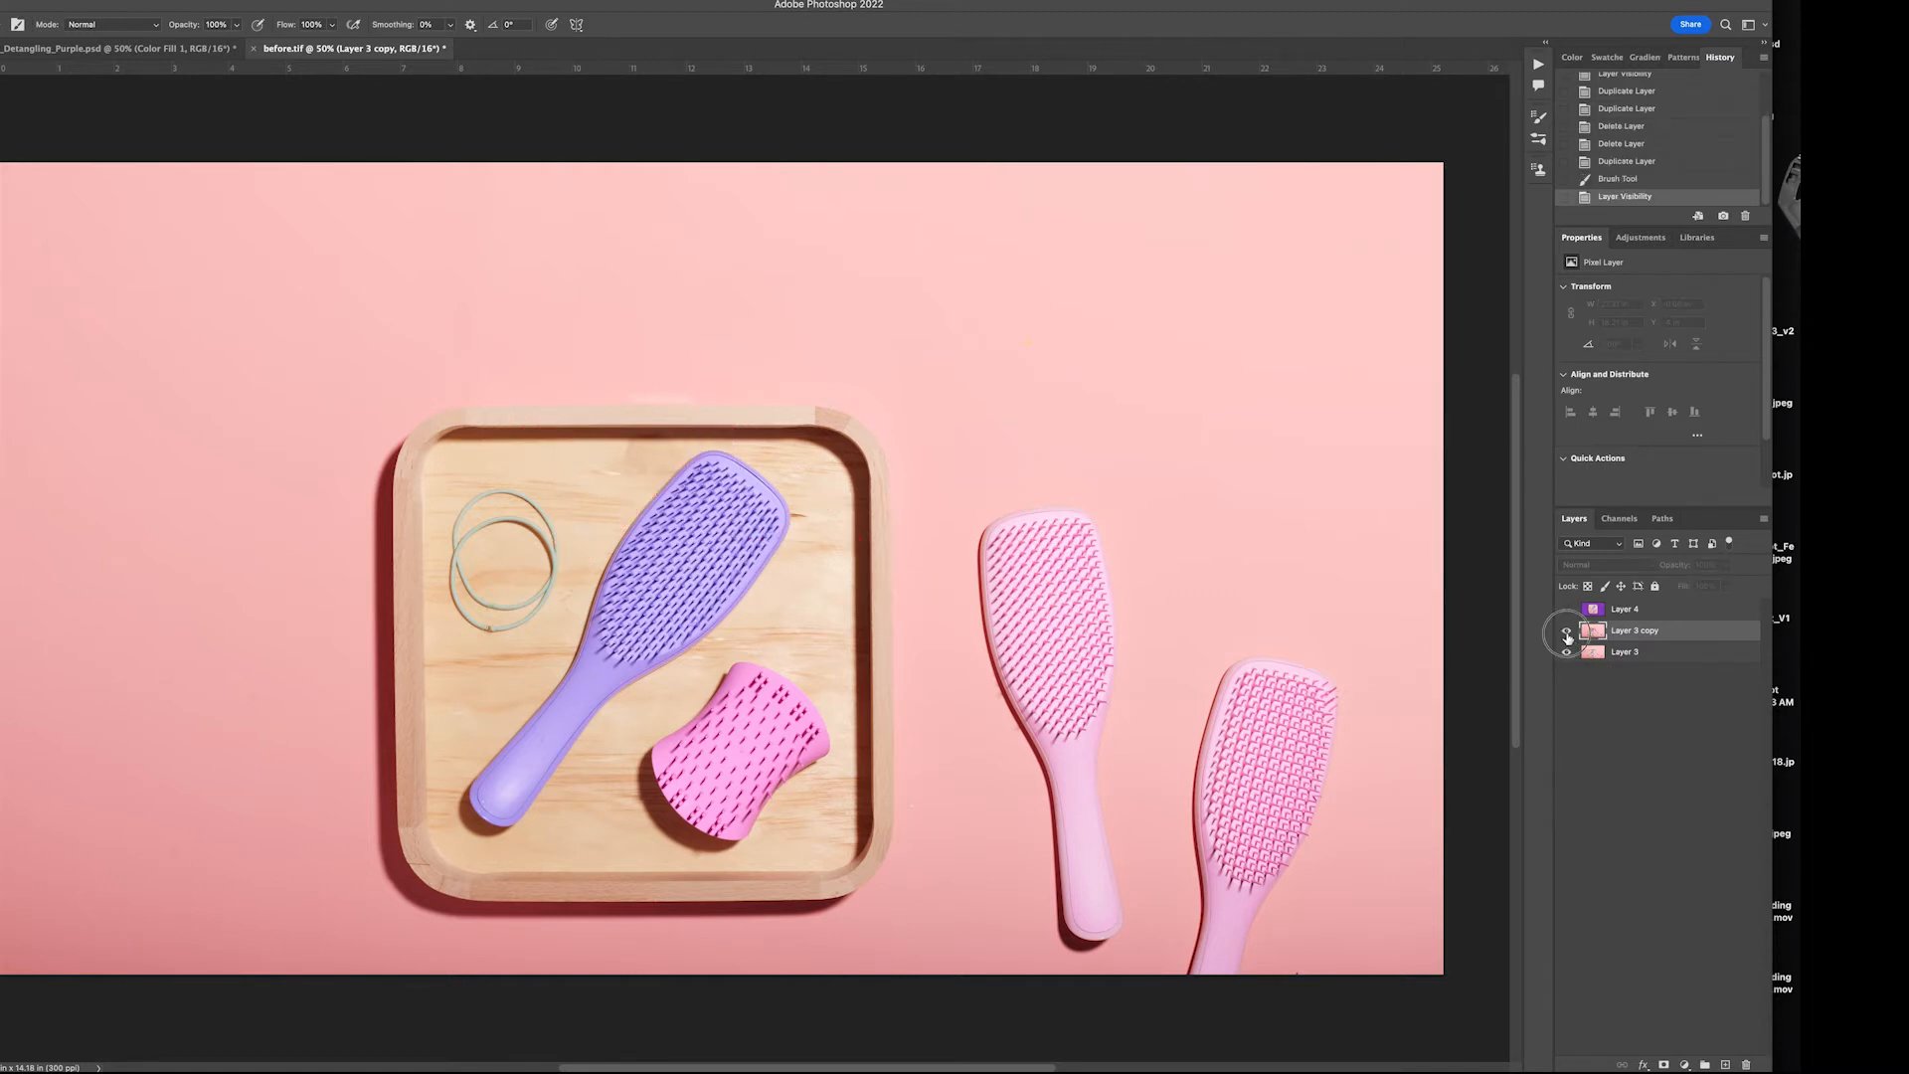
{"action": "left_click", "coordinate": [1568, 635]}
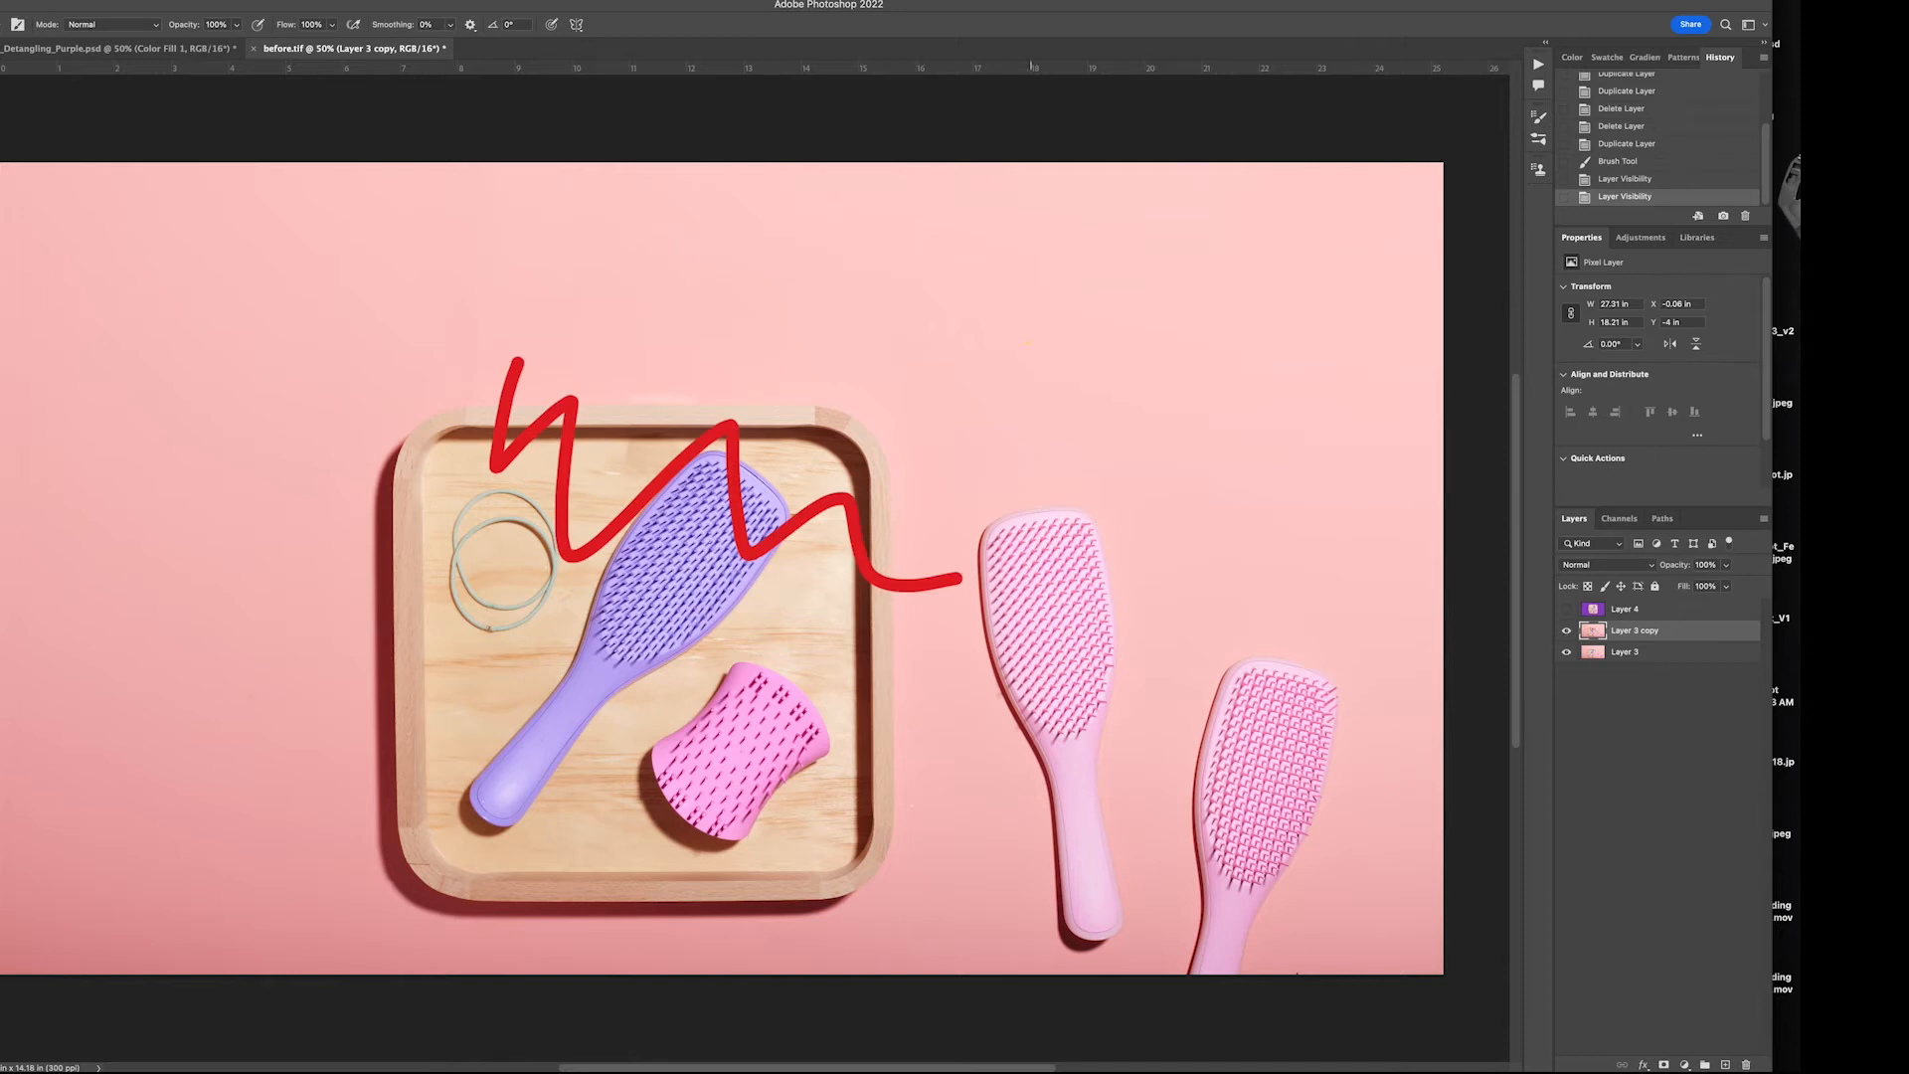
{"action": "left_click_drag", "start_coordinate": [1635, 636], "coordinate": [1747, 1064]}
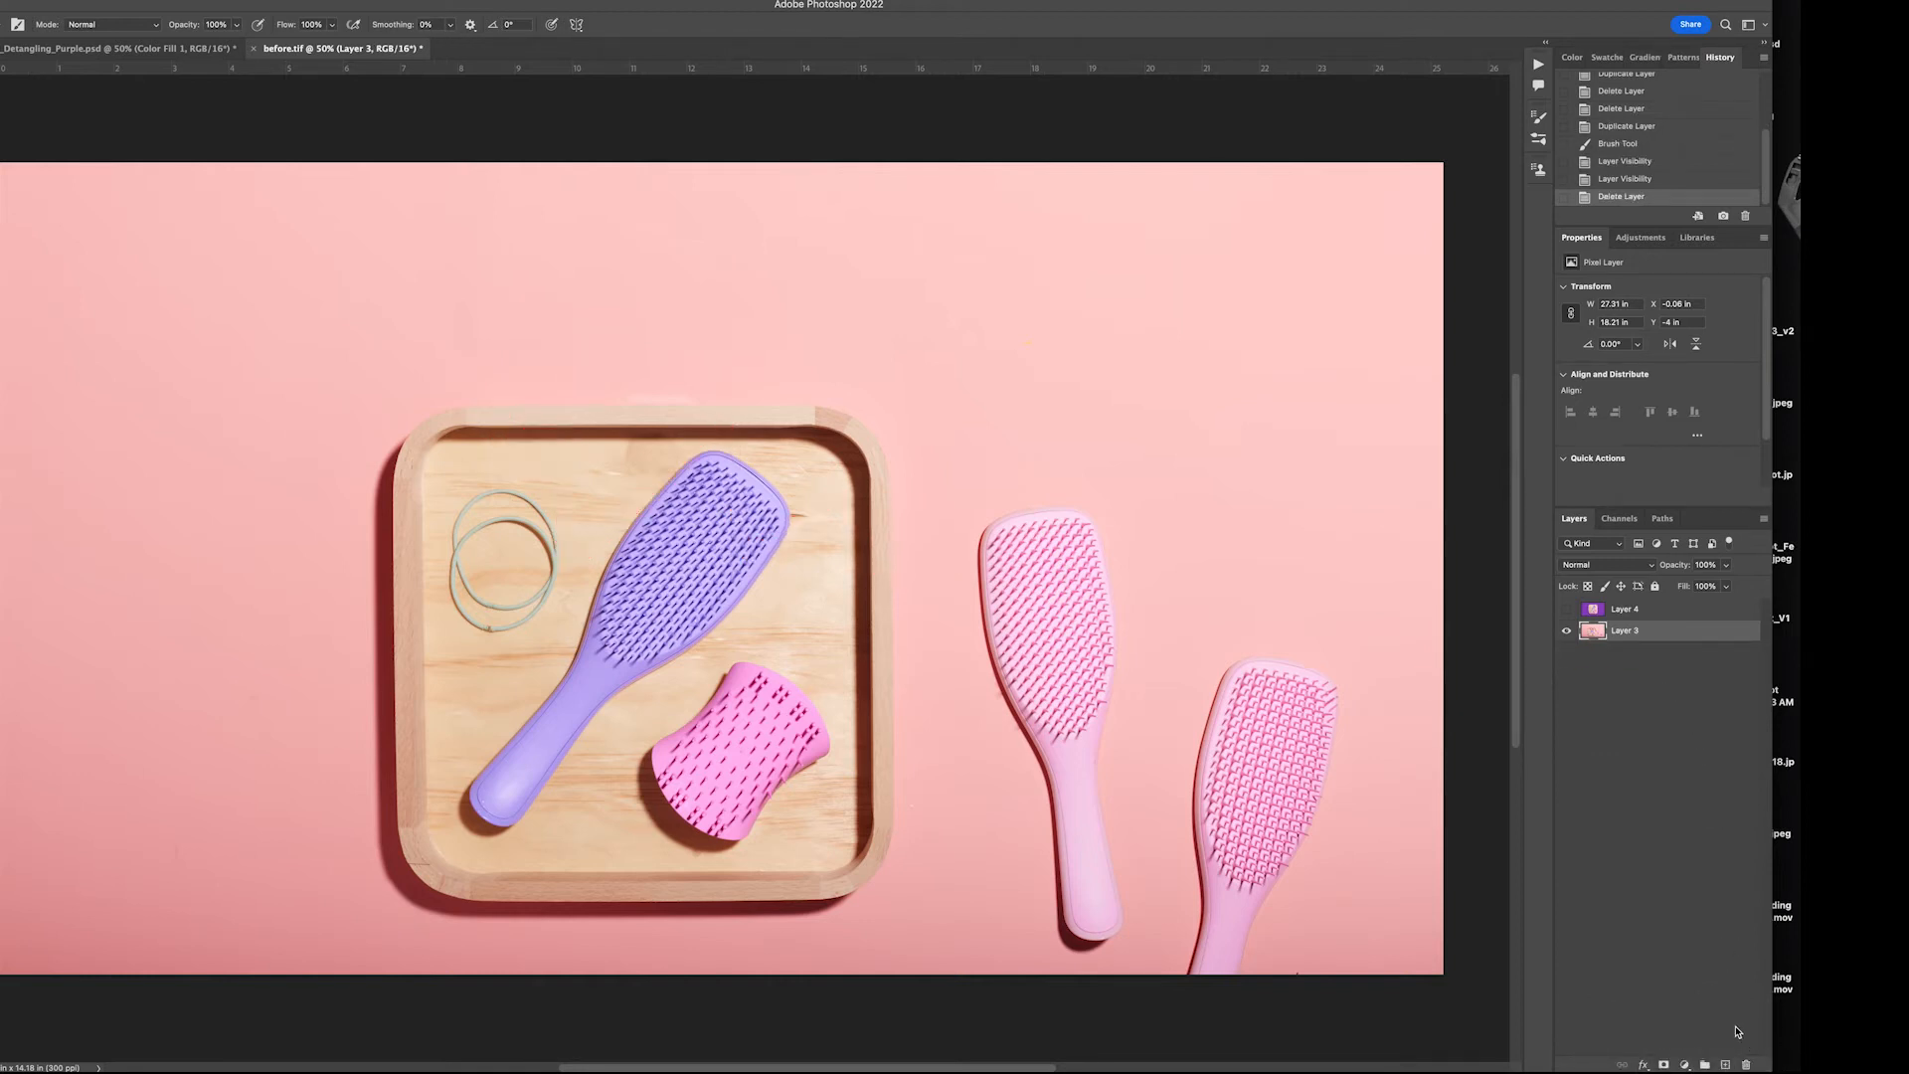
Duplicate Layer 3 and undo a test brush stroke on the copy
{"action": "left_click_drag", "start_coordinate": [1671, 642], "coordinate": [1725, 1059]}
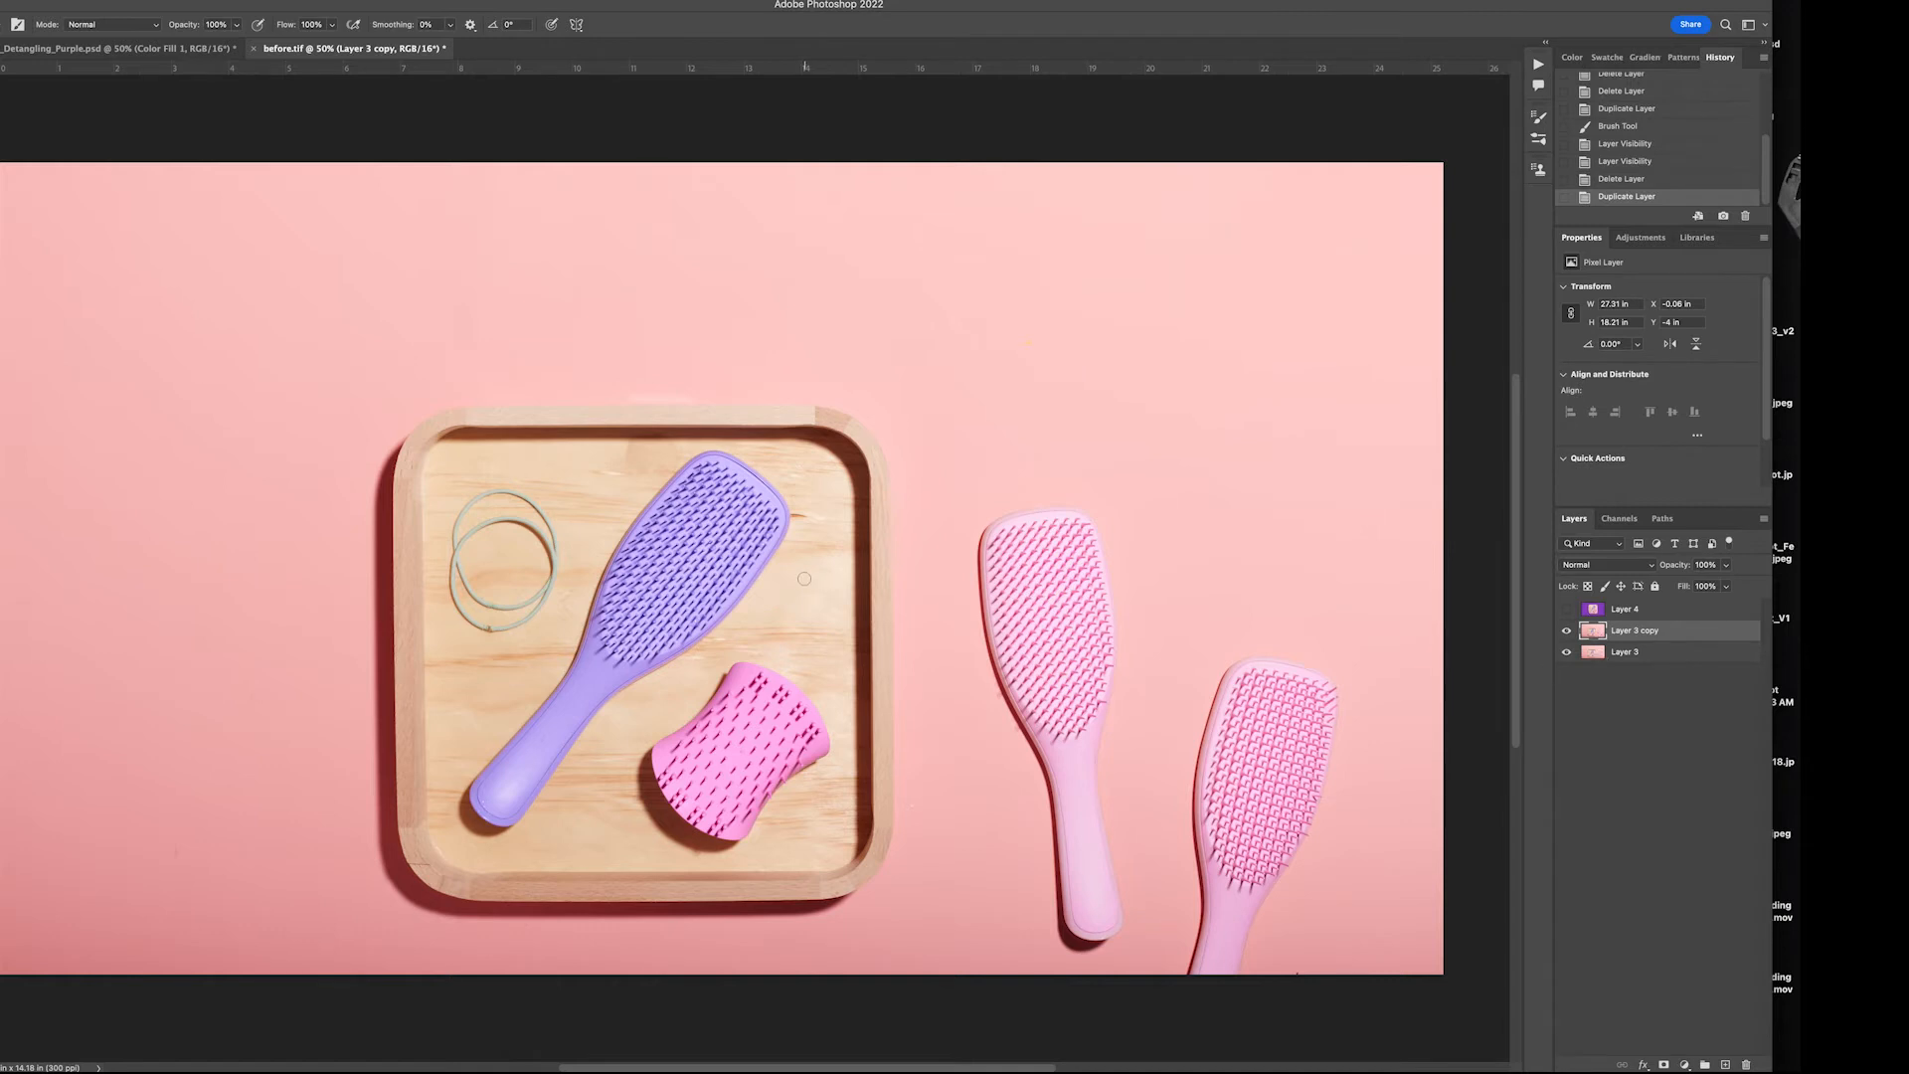
{"action": "left_click_drag", "start_coordinate": [891, 452], "coordinate": [812, 382]}
{"action": "key", "text": "super+z"}
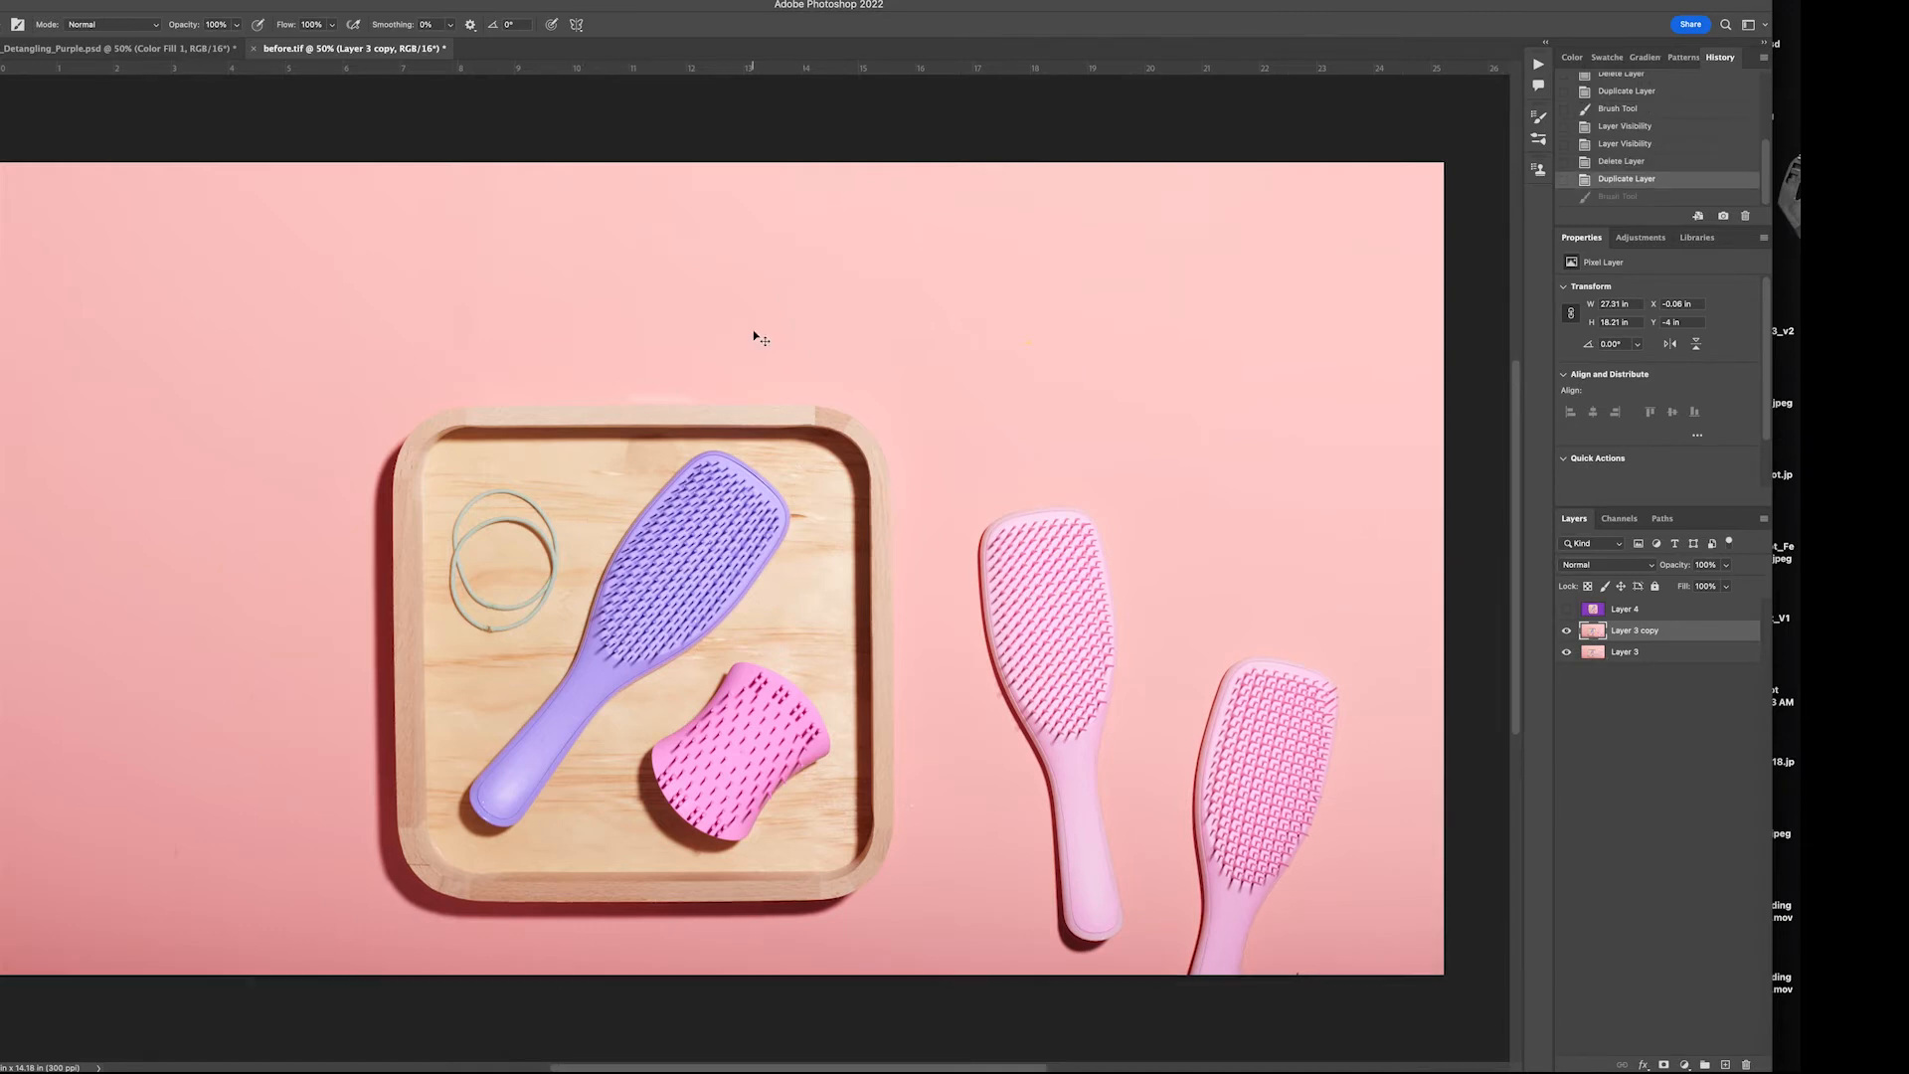
Start a Pen tool path at the tray's upper-left and trace along its upper outer edge
{"action": "key", "text": "super+plus"}
{"action": "key", "text": "super+plus"}
{"action": "key", "text": "super+plus"}
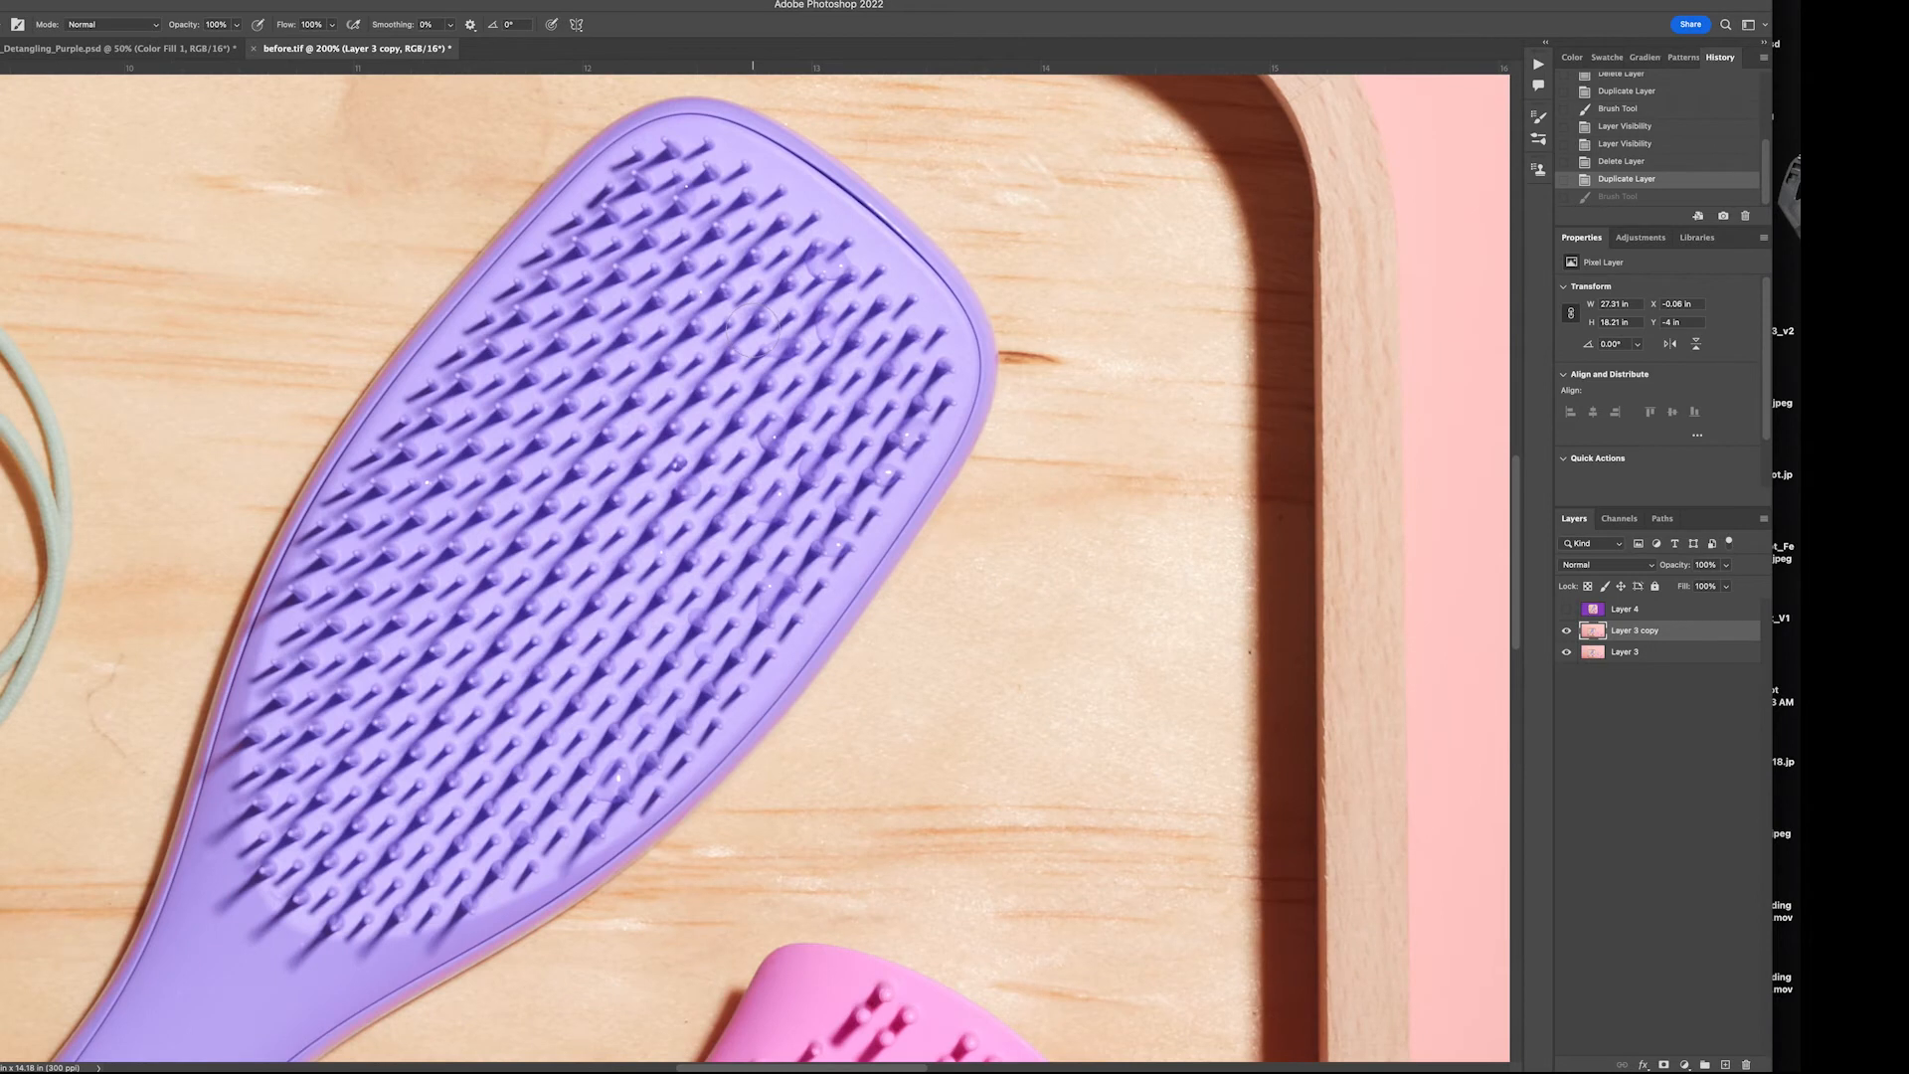
{"action": "left_click_drag", "start_coordinate": [547, 388], "coordinate": [941, 764]}
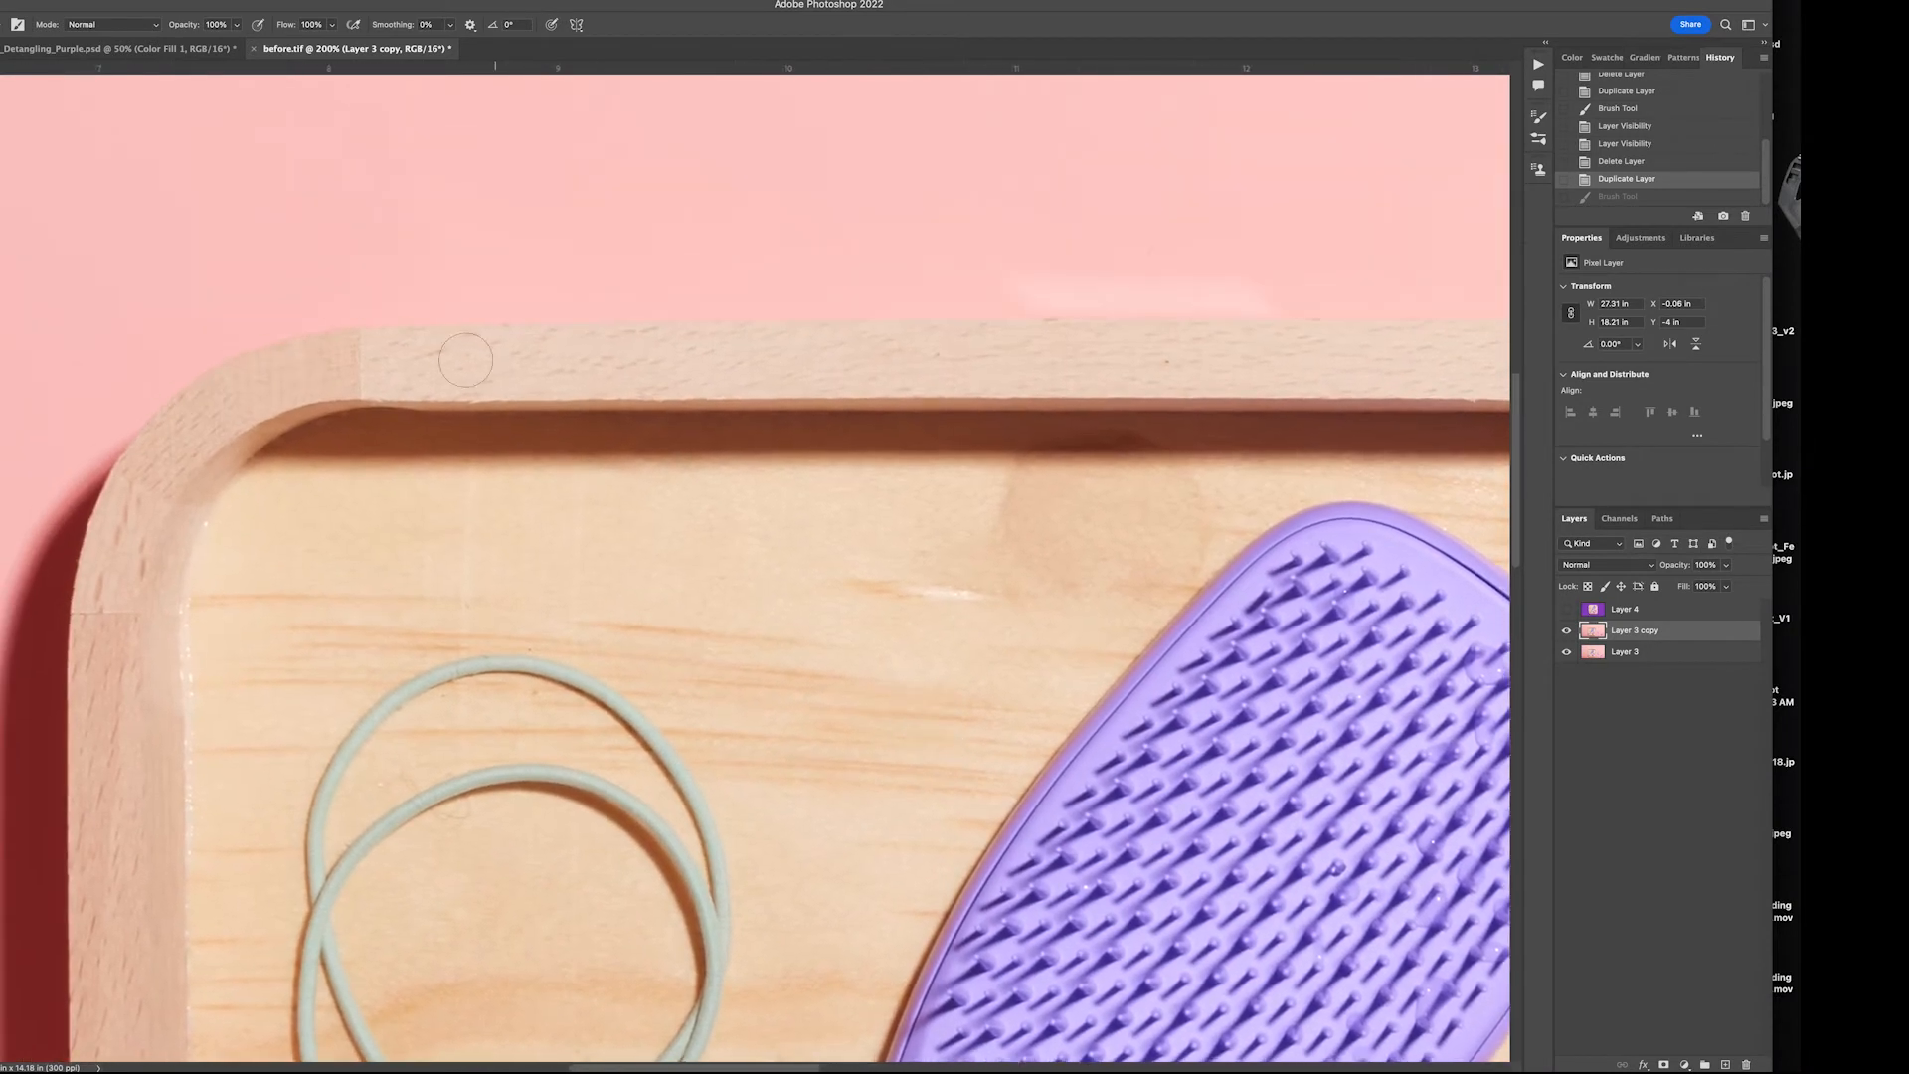
{"action": "key", "text": "w"}
{"action": "left_click", "coordinate": [381, 325]}
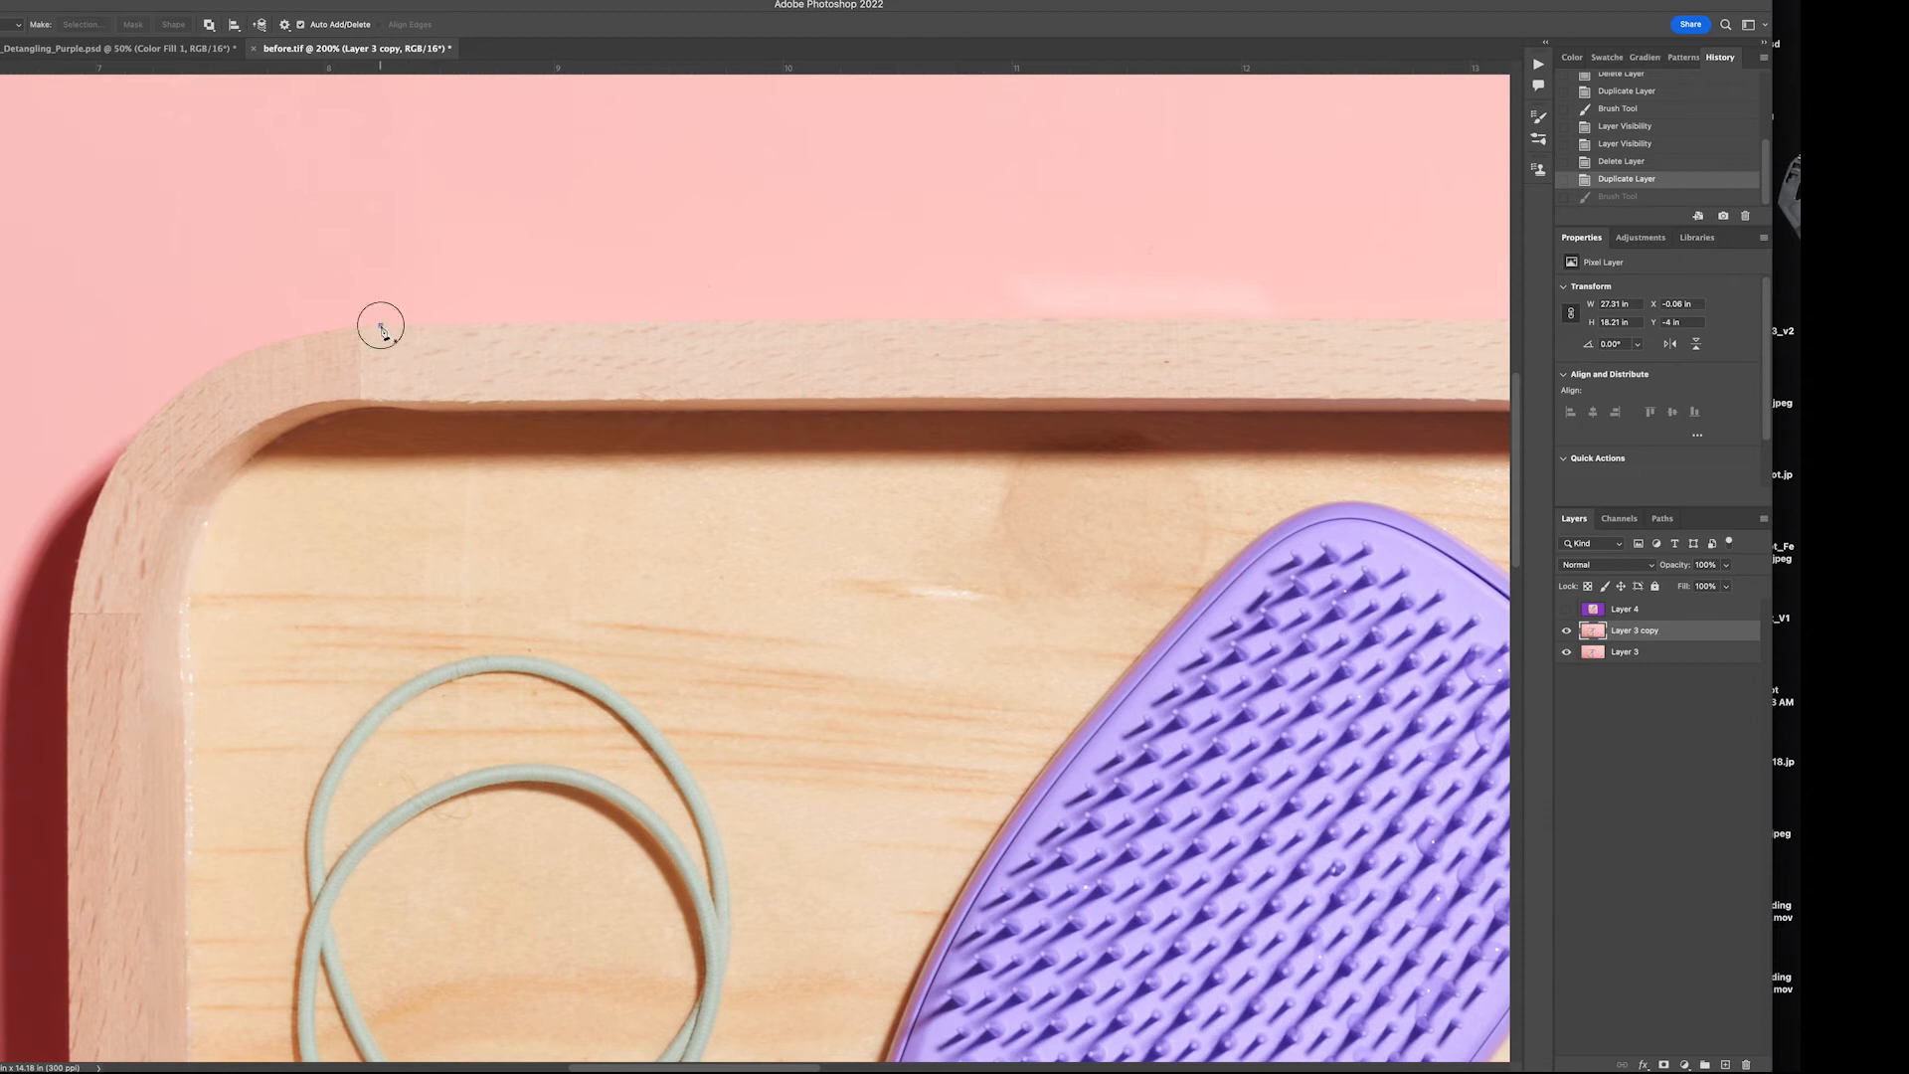
{"action": "left_click", "coordinate": [606, 322]}
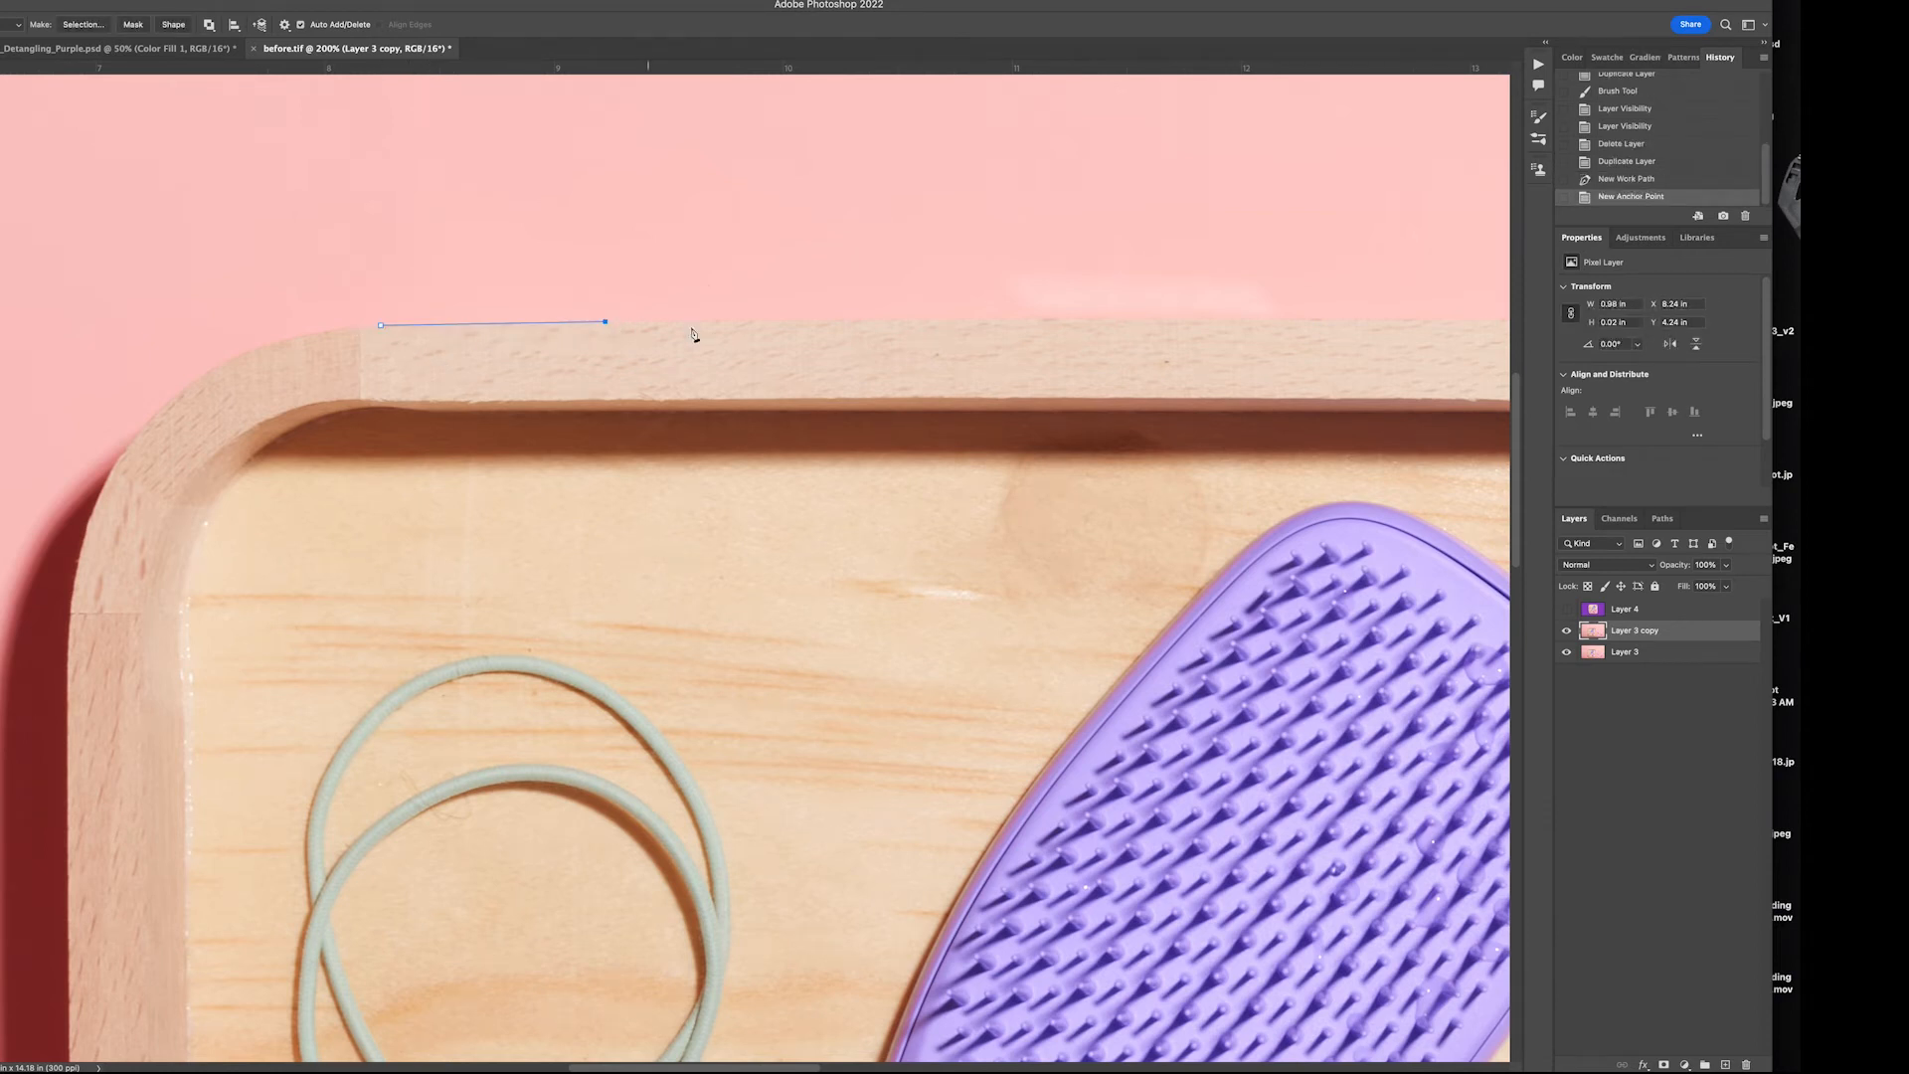
{"action": "left_click", "coordinate": [1023, 319]}
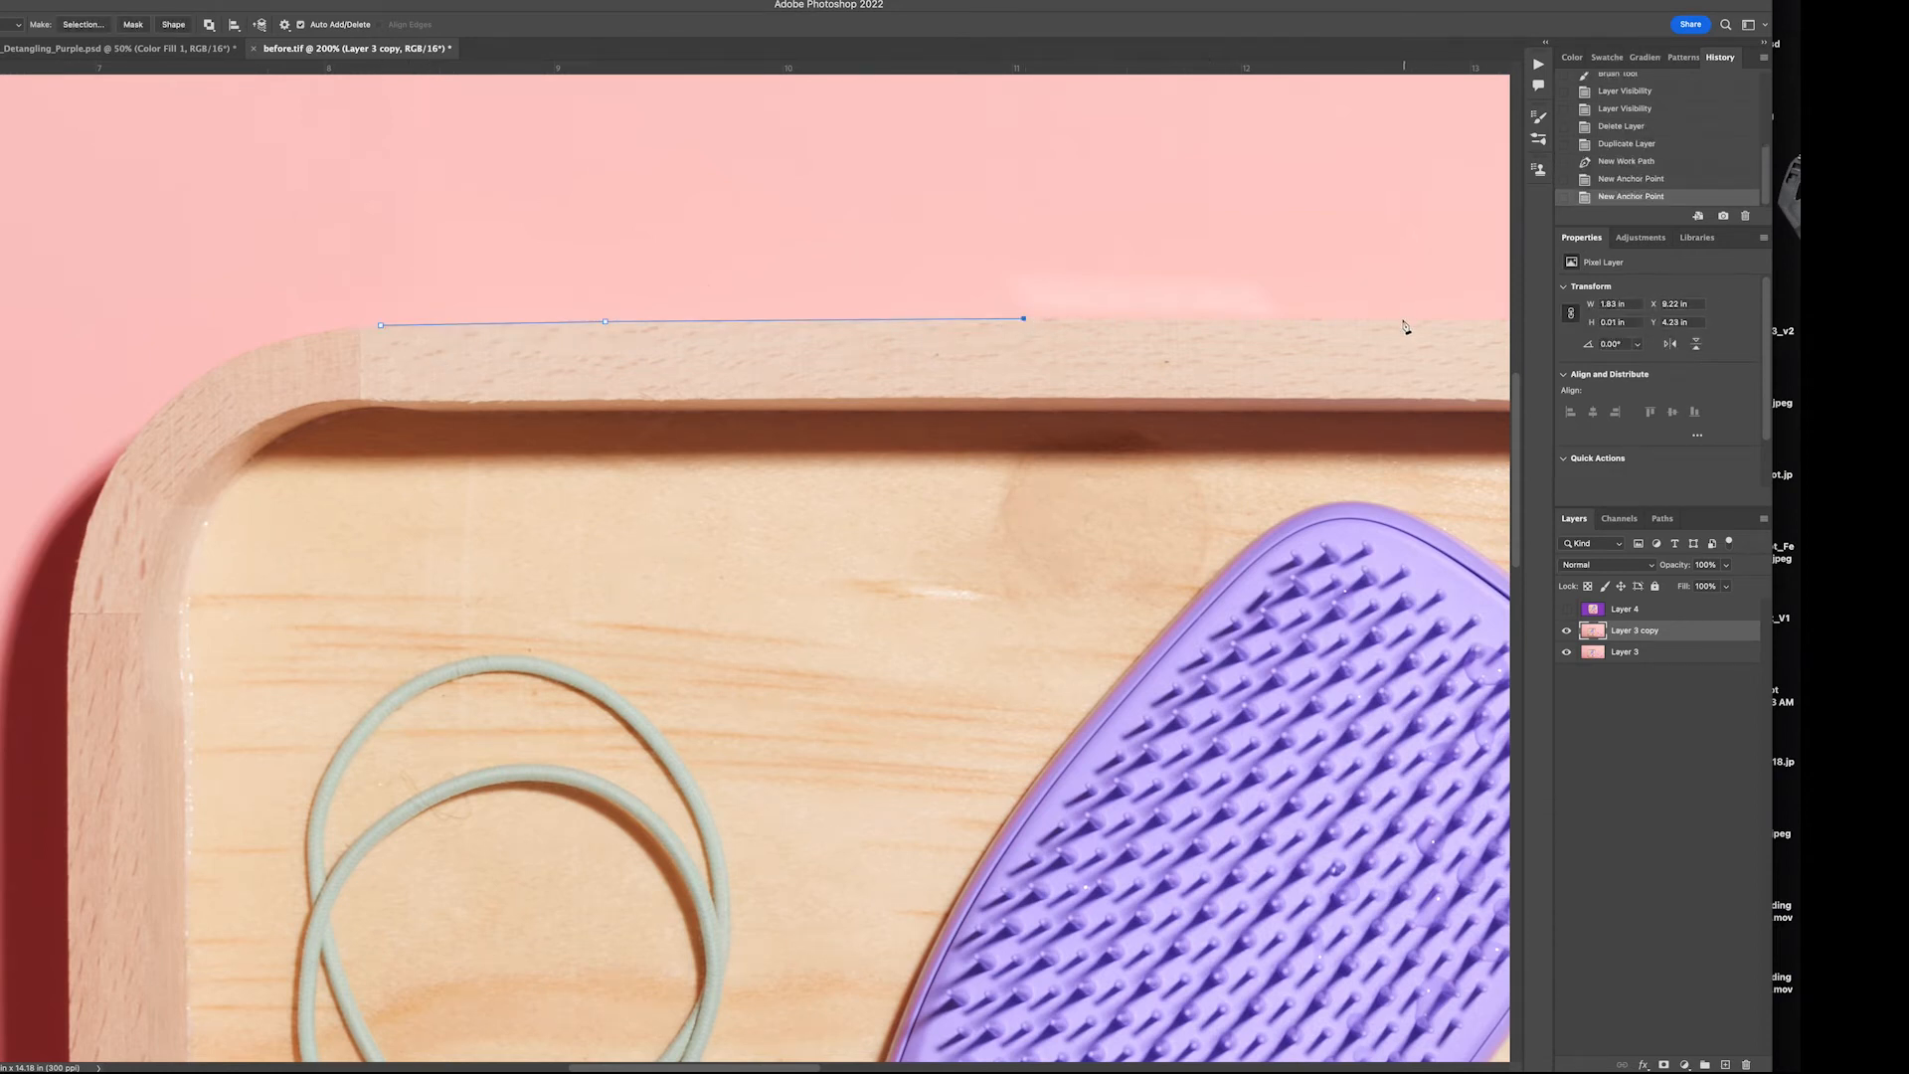
{"action": "left_click", "coordinate": [1404, 320]}
Continue the path with a curve around the tray's upper-right corner
{"action": "left_click_drag", "start_coordinate": [1404, 322], "coordinate": [772, 379]}
{"action": "left_click", "coordinate": [1082, 353]}
{"action": "left_click_drag", "start_coordinate": [1385, 595], "coordinate": [1421, 823]}
{"action": "left_click_drag", "start_coordinate": [1421, 823], "coordinate": [1386, 601]}
{"action": "left_click", "coordinate": [1390, 623]}
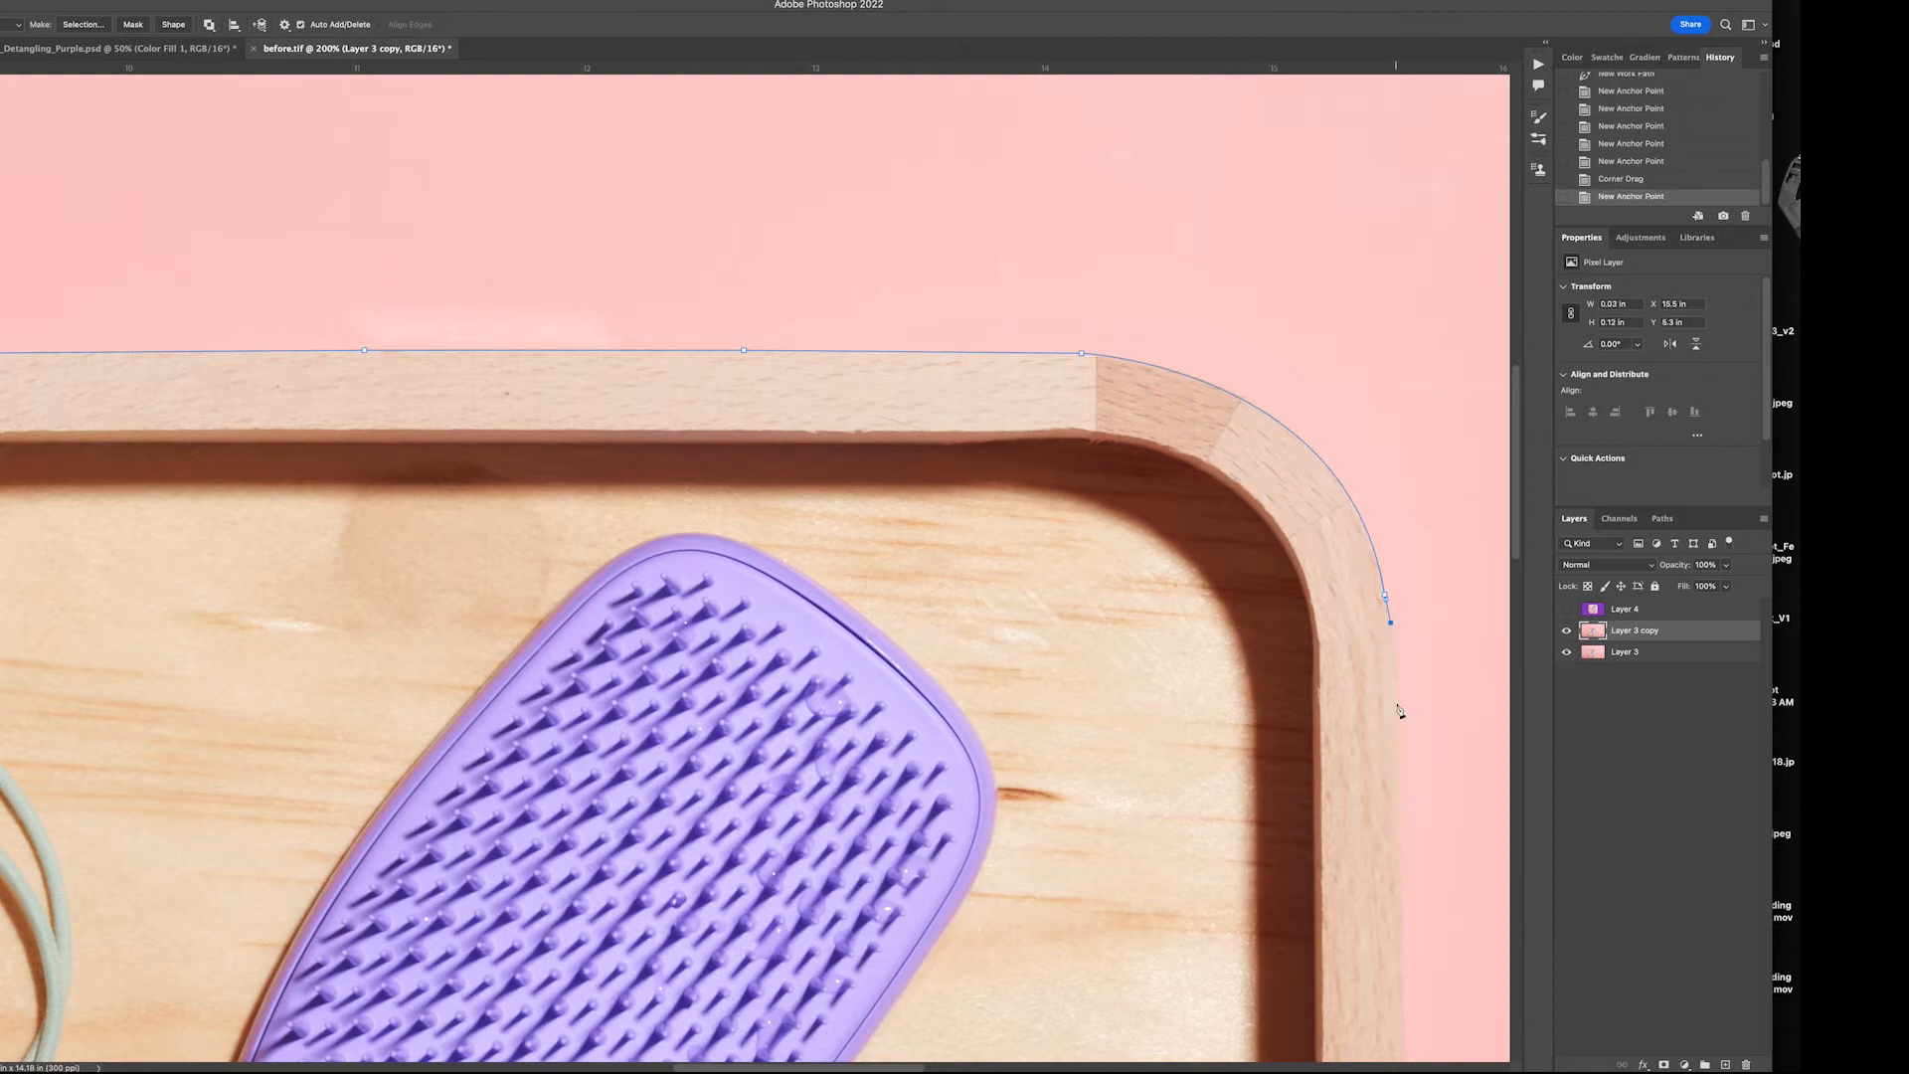
Add anchor points down the tray's right outer edge to the lower corner
{"action": "left_click", "coordinate": [1398, 706]}
{"action": "left_click", "coordinate": [1403, 939]}
{"action": "left_click_drag", "start_coordinate": [1400, 952], "coordinate": [1259, 221]}
{"action": "left_click", "coordinate": [1265, 642]}
{"action": "left_click", "coordinate": [1268, 956]}
{"action": "left_click_drag", "start_coordinate": [1255, 1004], "coordinate": [1233, 469]}
{"action": "left_click", "coordinate": [1248, 717]}
{"action": "left_click", "coordinate": [1244, 799]}
Curve the path around the tray's lower-right corner, undoing the misplaced anchor points
{"action": "left_click_drag", "start_coordinate": [1056, 1043], "coordinate": [968, 1050]}
{"action": "left_click", "coordinate": [967, 1050]}
{"action": "left_click_drag", "start_coordinate": [1017, 904], "coordinate": [1048, 734]}
{"action": "key", "text": "super+z"}
{"action": "key", "text": "super+z"}
{"action": "left_click", "coordinate": [1257, 690]}
{"action": "mouse_move", "coordinate": [1124, 856]}
{"action": "left_mouse_down"}
{"action": "mouse_move", "coordinate": [1052, 869]}
{"action": "mouse_move", "coordinate": [1022, 907]}
{"action": "mouse_move", "coordinate": [1102, 867]}
{"action": "left_mouse_up"}
Continue the path along the tray's lower outer edge towards the lower-left corner
{"action": "left_click", "coordinate": [1042, 885]}
{"action": "left_click", "coordinate": [989, 892]}
{"action": "left_click", "coordinate": [804, 895]}
{"action": "left_click_drag", "start_coordinate": [131, 902], "coordinate": [791, 879]}
{"action": "left_click", "coordinate": [772, 878]}
{"action": "left_click", "coordinate": [257, 871]}
Curve the path around the tray's lower-left corner
{"action": "left_click_drag", "start_coordinate": [257, 871], "coordinate": [162, 851]}
{"action": "left_click", "coordinate": [252, 872]}
{"action": "left_click_drag", "start_coordinate": [0, 568], "coordinate": [0, 301]}
{"action": "left_click_drag", "start_coordinate": [0, 408], "coordinate": [0, 310]}
Add anchor points up the tray's left outer edge
{"action": "left_click_drag", "start_coordinate": [390, 336], "coordinate": [922, 705]}
{"action": "left_click", "coordinate": [502, 545]}
{"action": "left_click", "coordinate": [494, 182]}
{"action": "left_click_drag", "start_coordinate": [490, 164], "coordinate": [458, 488]}
{"action": "left_click", "coordinate": [462, 323]}
{"action": "left_click", "coordinate": [460, 324]}
Curve the path around the tray's upper-left corner and close it at the starting anchor point
{"action": "left_click_drag", "start_coordinate": [458, 313], "coordinate": [434, 624]}
{"action": "left_click_drag", "start_coordinate": [580, 311], "coordinate": [672, 273]}
{"action": "left_click", "coordinate": [699, 270]}
{"action": "left_click", "coordinate": [731, 266]}
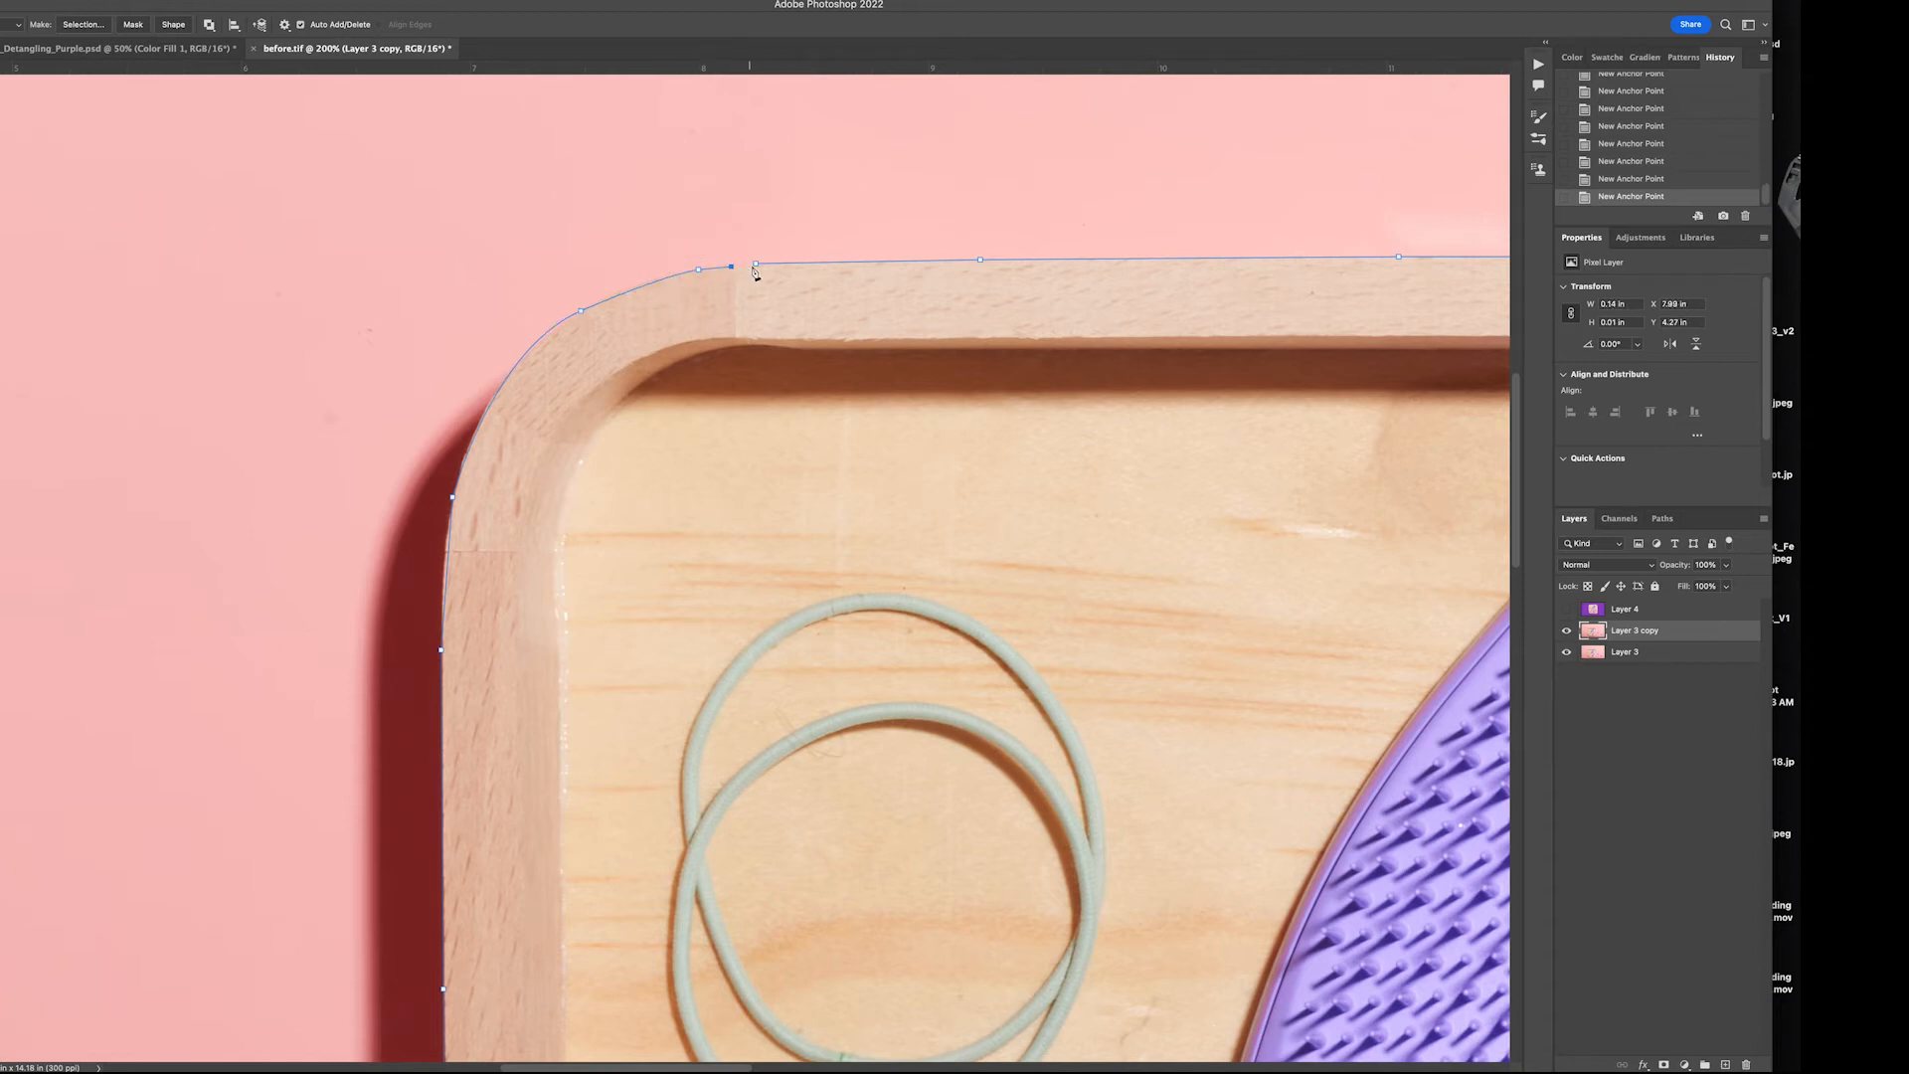
{"action": "left_click", "coordinate": [757, 266]}
Convert the closed tray path into a selection
{"action": "right_click", "coordinate": [776, 295]}
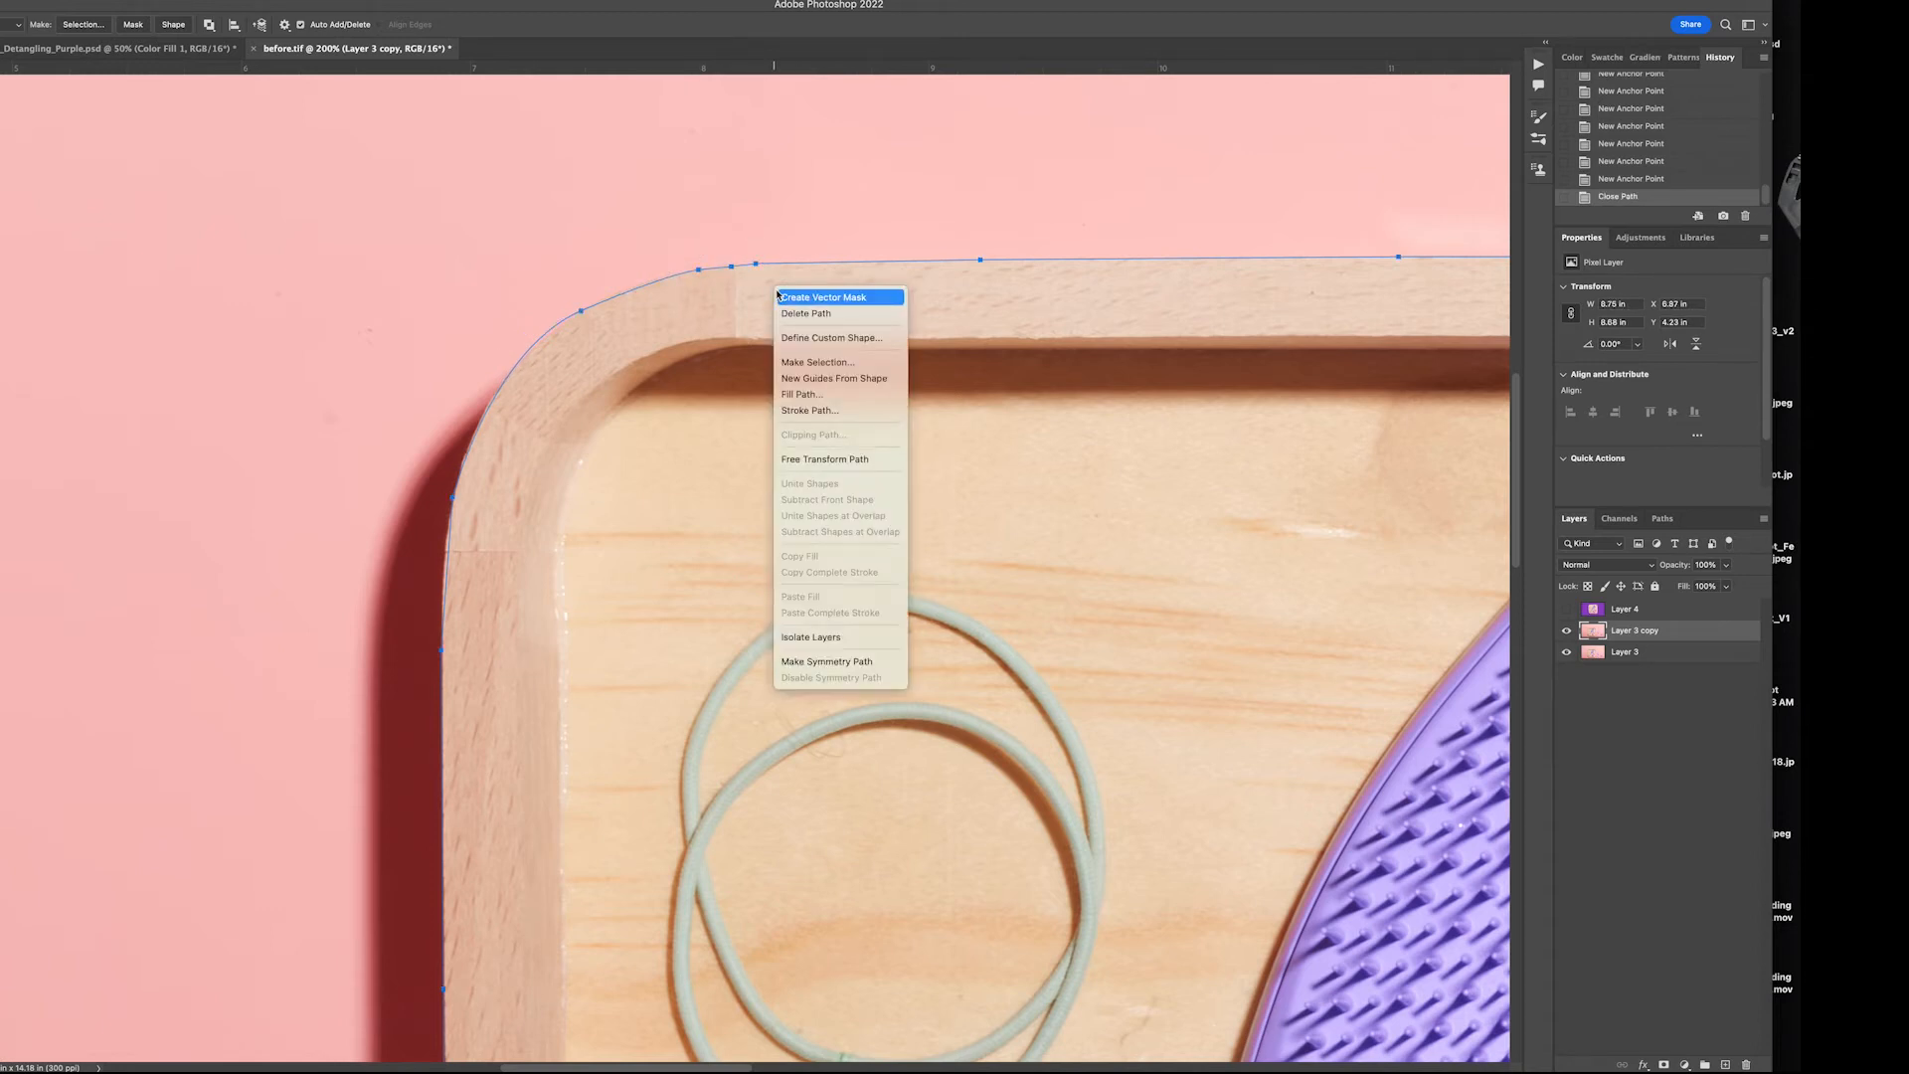
{"action": "left_click", "coordinate": [792, 368]}
{"action": "left_click", "coordinate": [732, 266]}
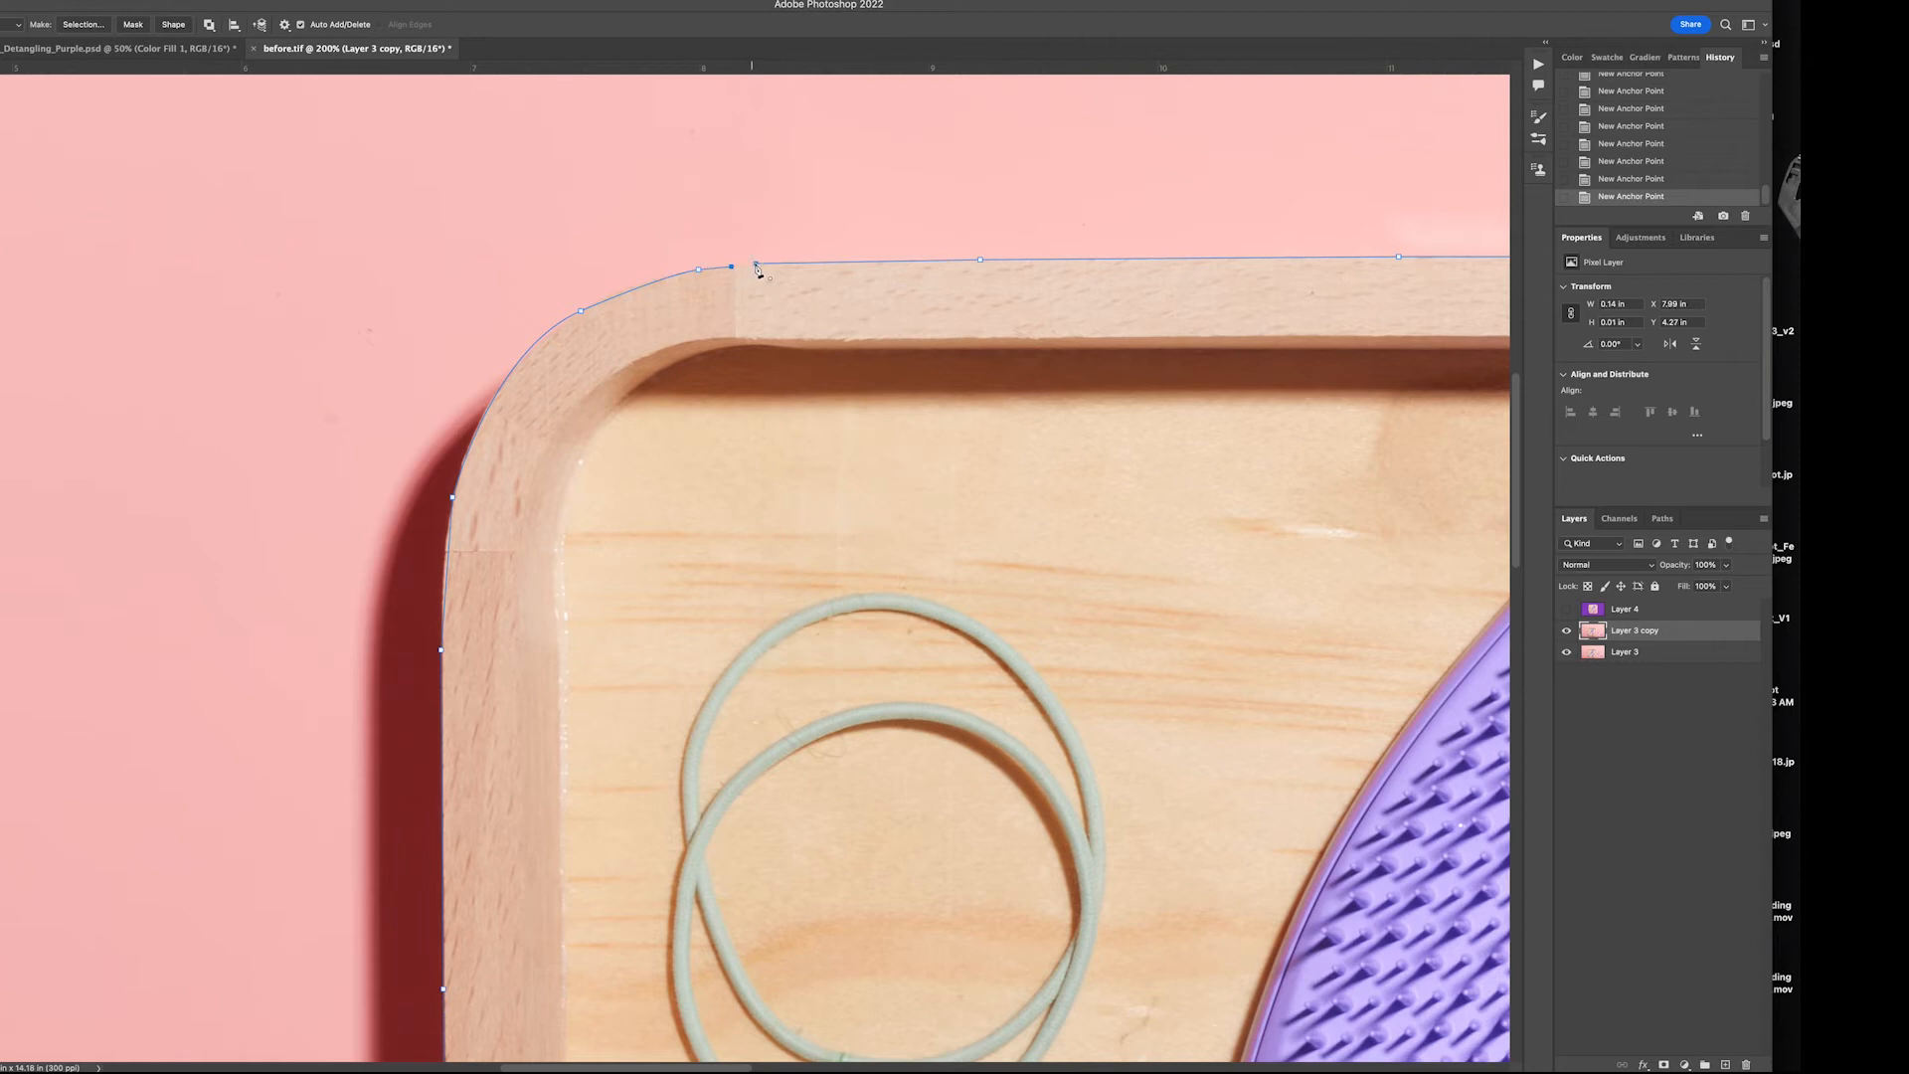
{"action": "left_click", "coordinate": [756, 264]}
{"action": "right_click", "coordinate": [776, 294]}
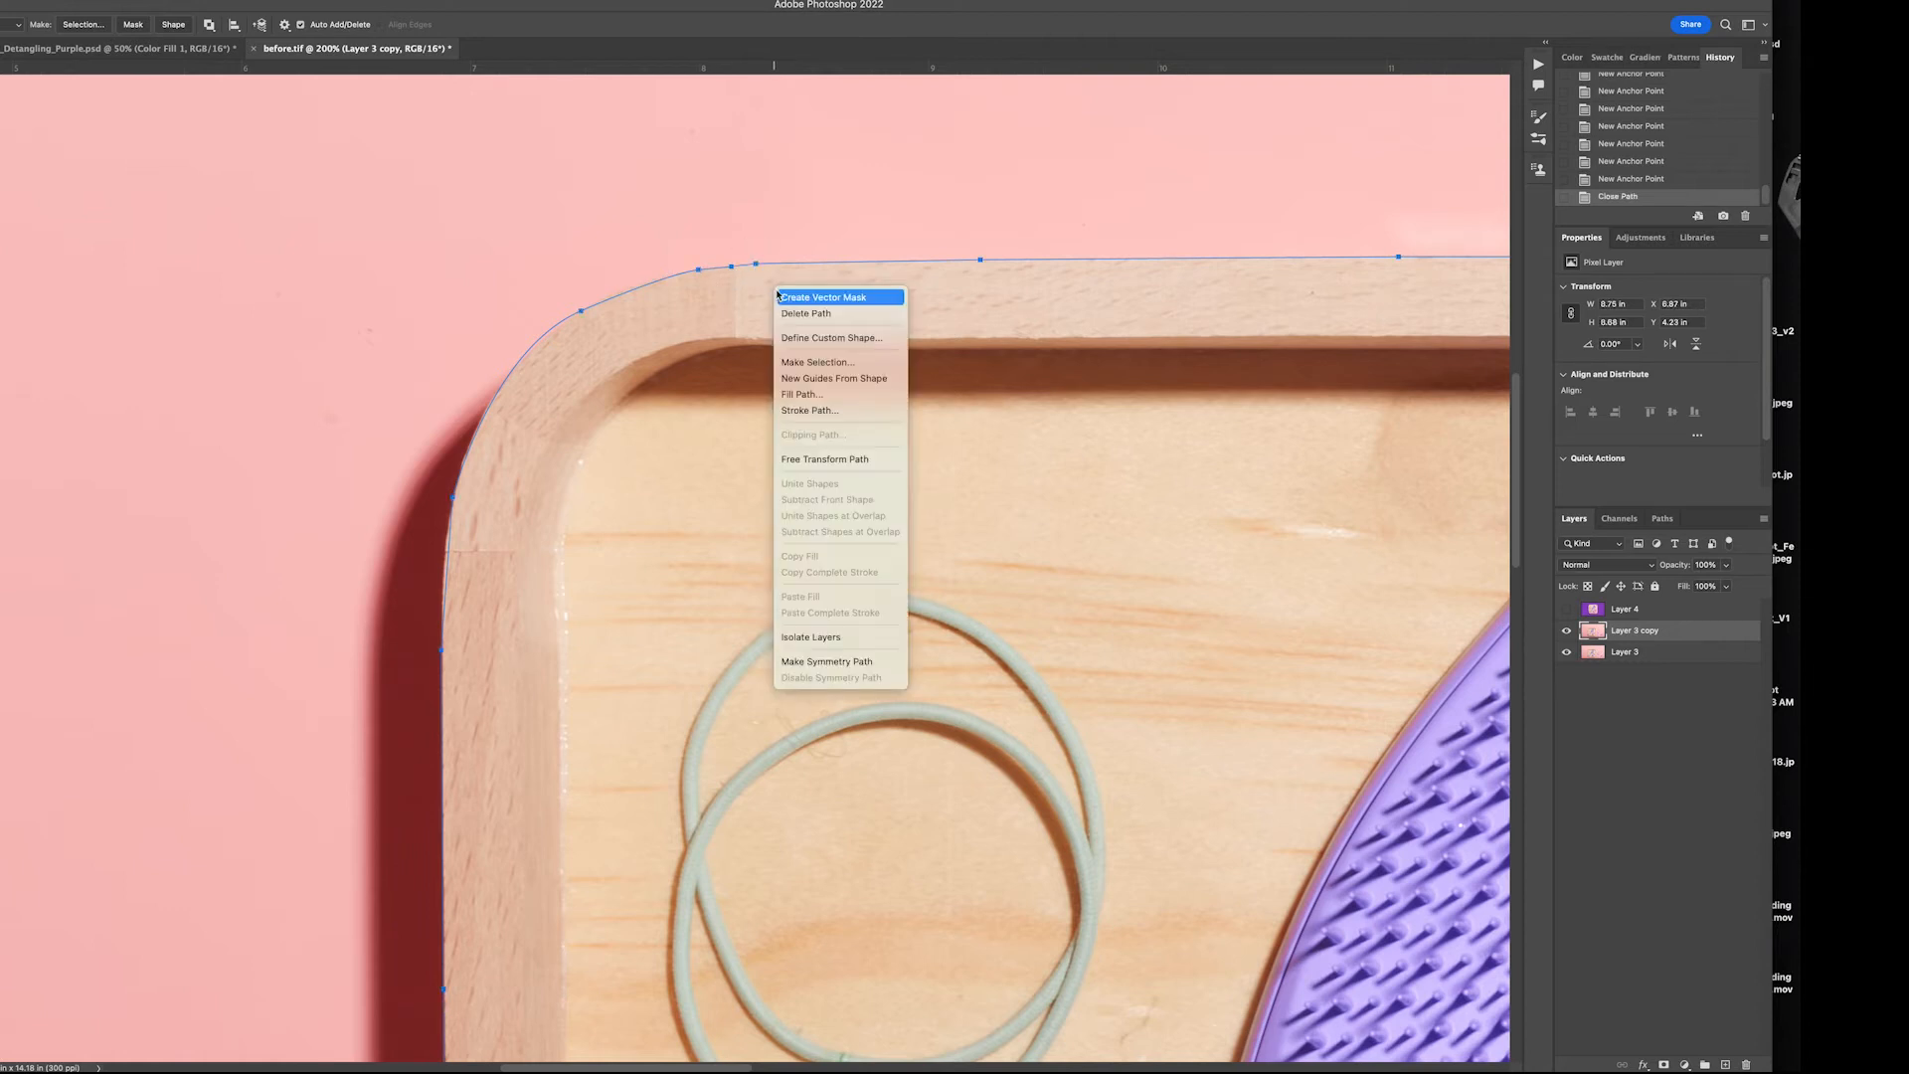
{"action": "left_click", "coordinate": [791, 364]}
{"action": "left_click", "coordinate": [906, 430]}
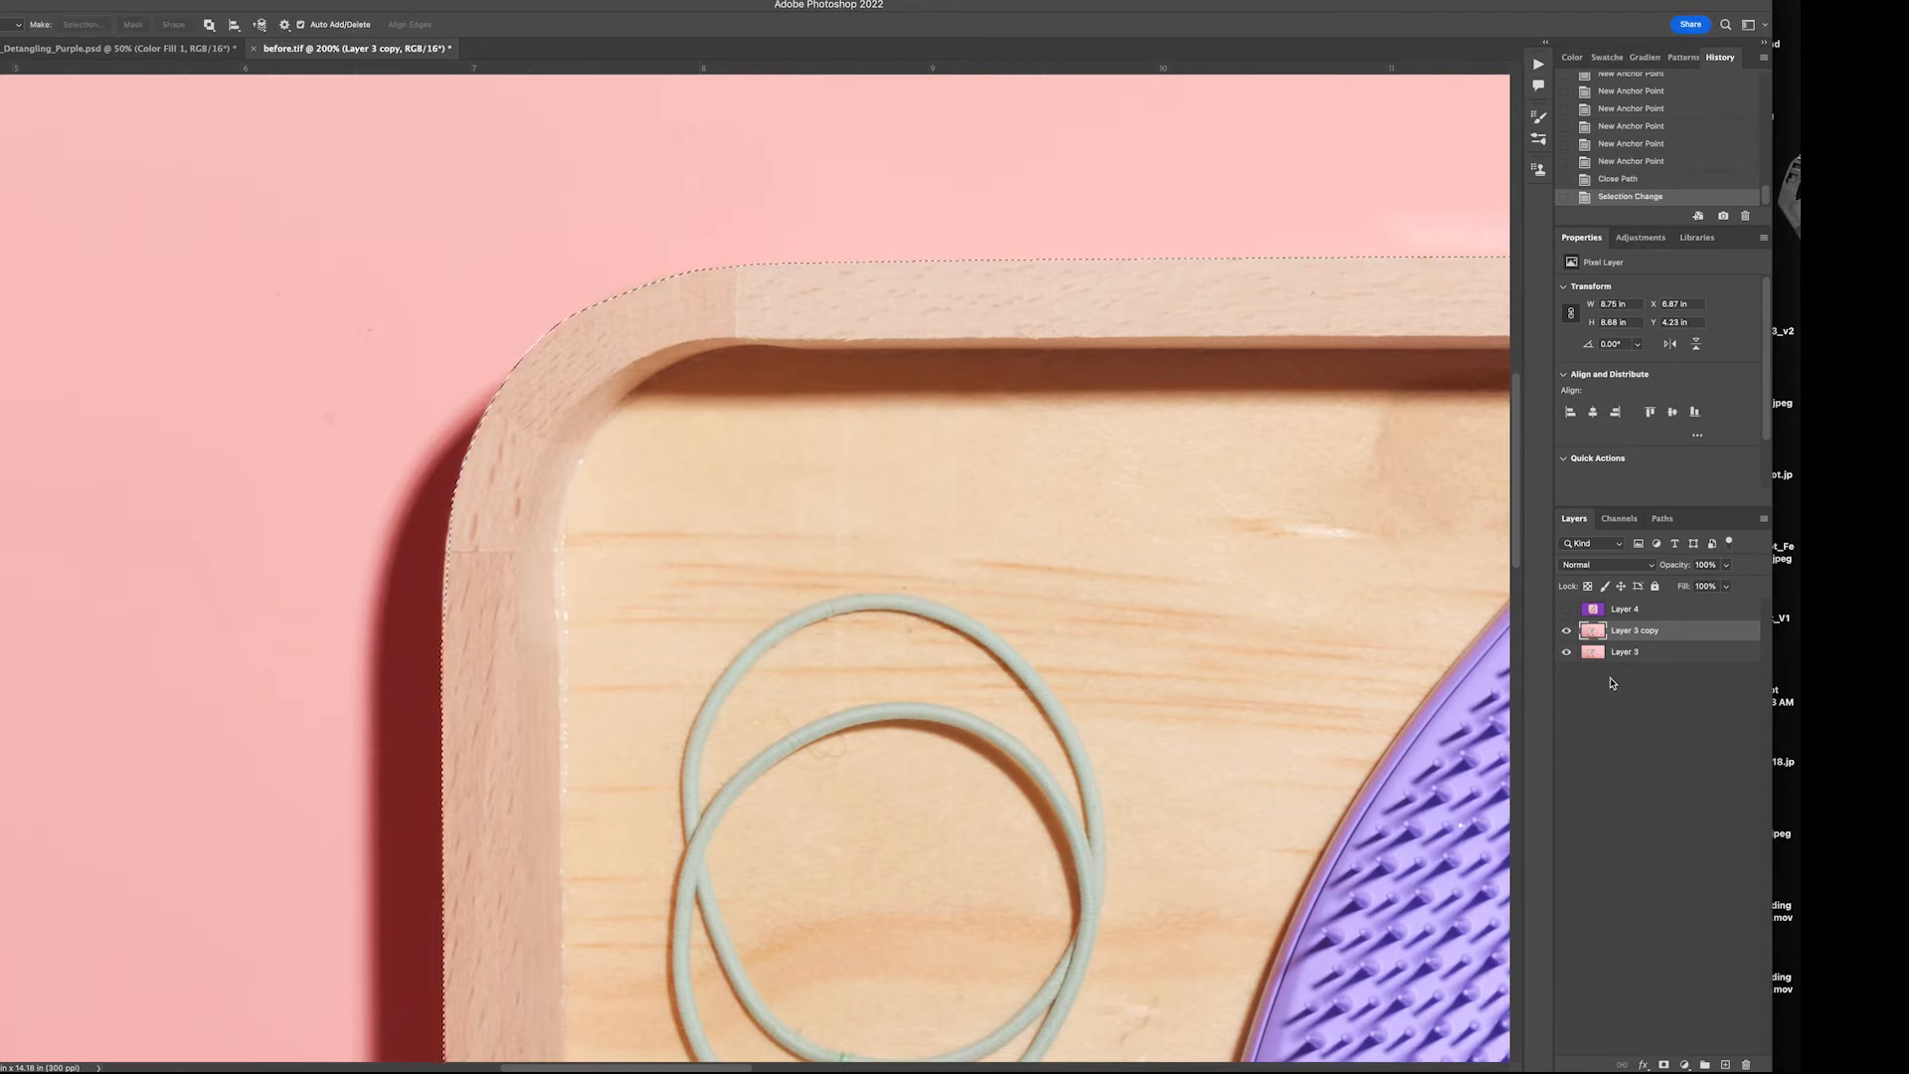
Copy the selected tray onto its own layer and hide Layer 3 copy and Layer 3
{"action": "key", "text": "ctrl+j"}
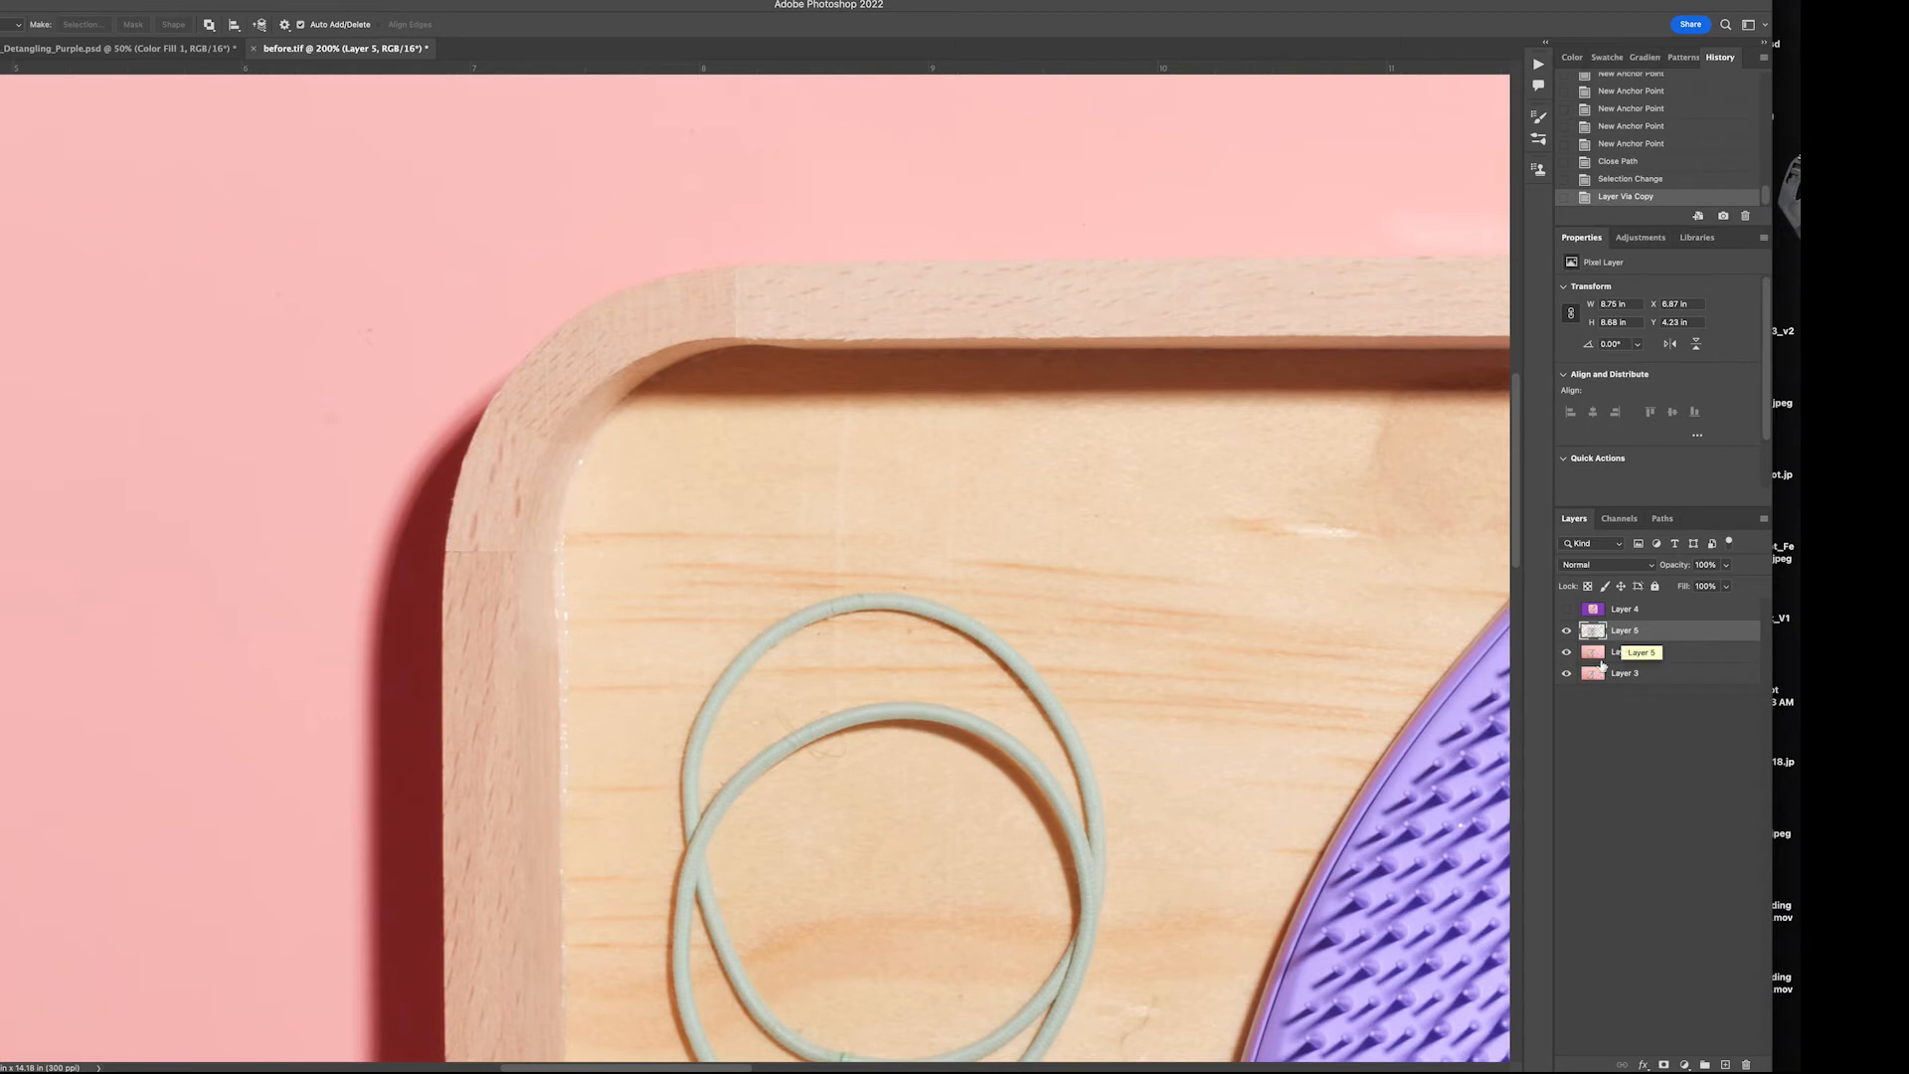
{"action": "left_click", "coordinate": [1566, 652]}
{"action": "left_click", "coordinate": [1566, 674]}
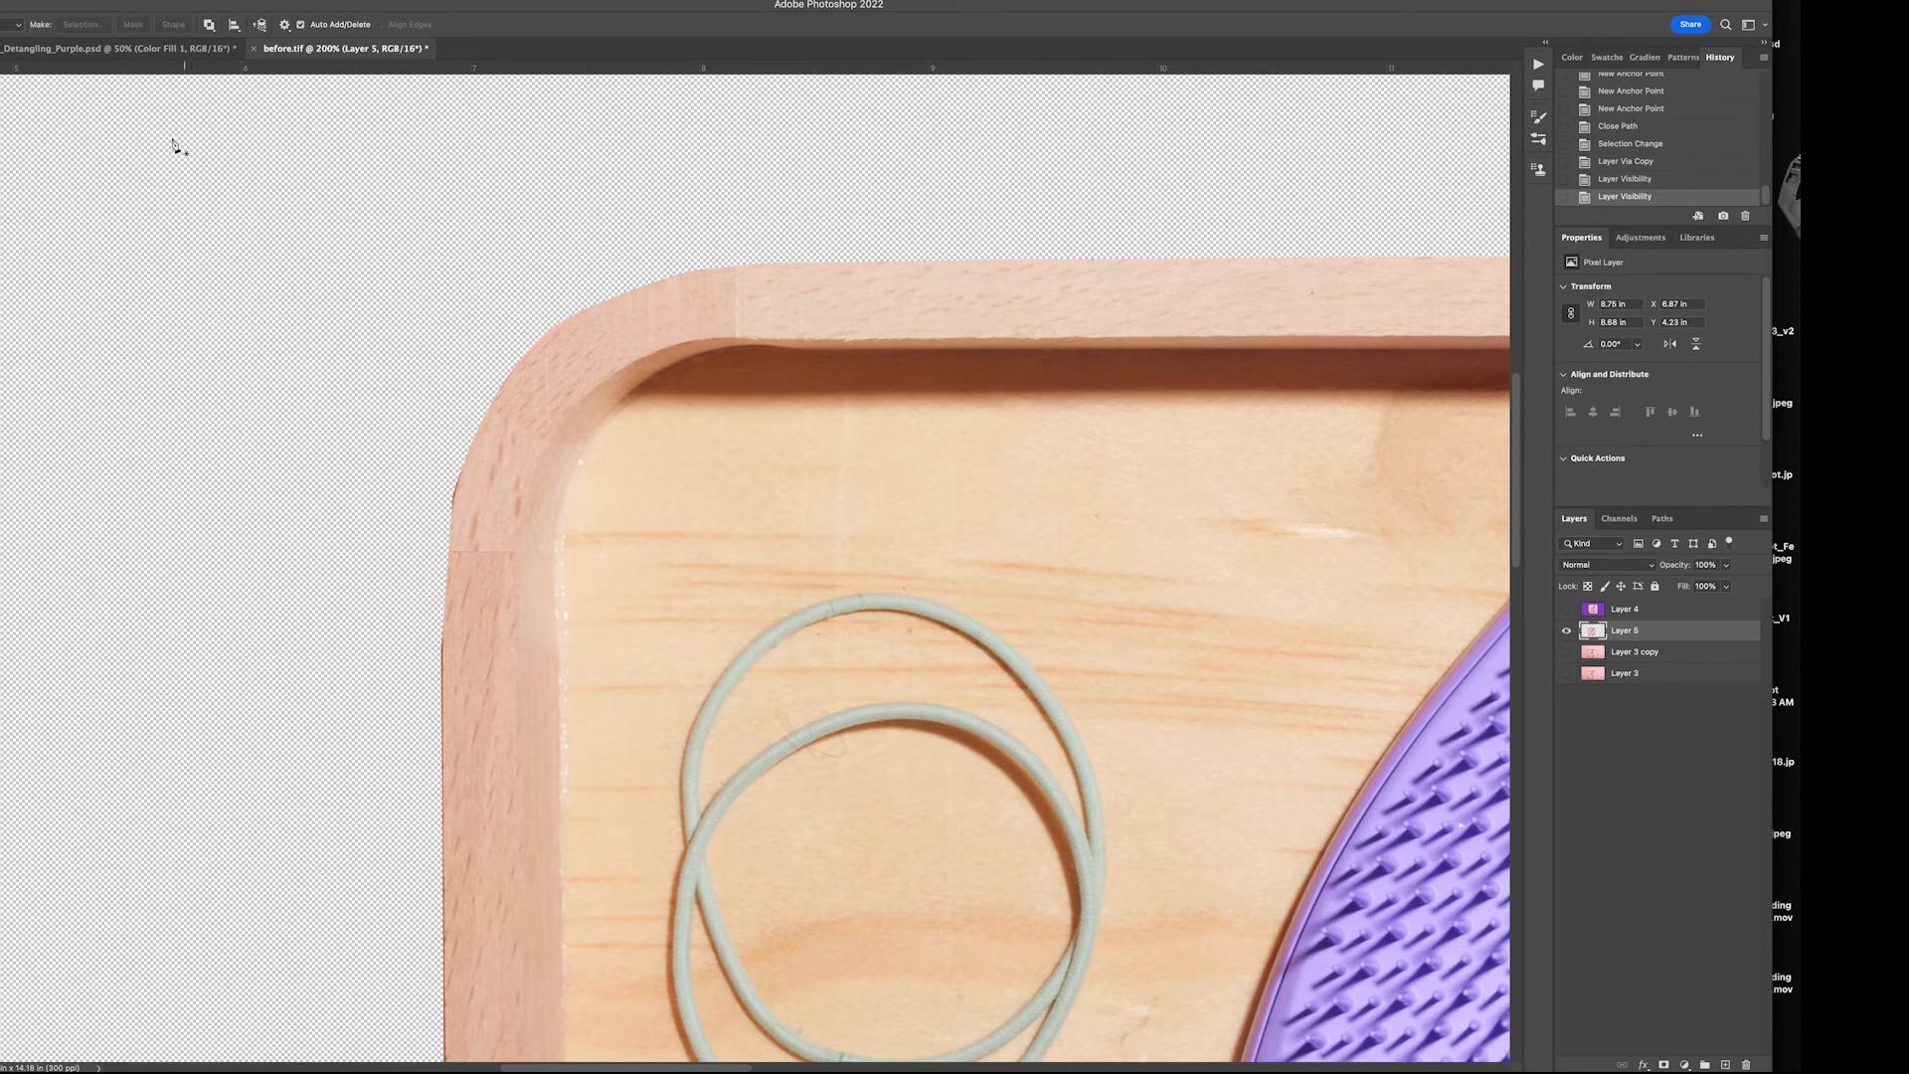
Compare the tray cutout with and without Layer 3 copy, leaving Layer 3 copy visible and selected
{"action": "key", "text": "super+minus"}
{"action": "key", "text": "super+minus"}
{"action": "key", "text": "super+minus"}
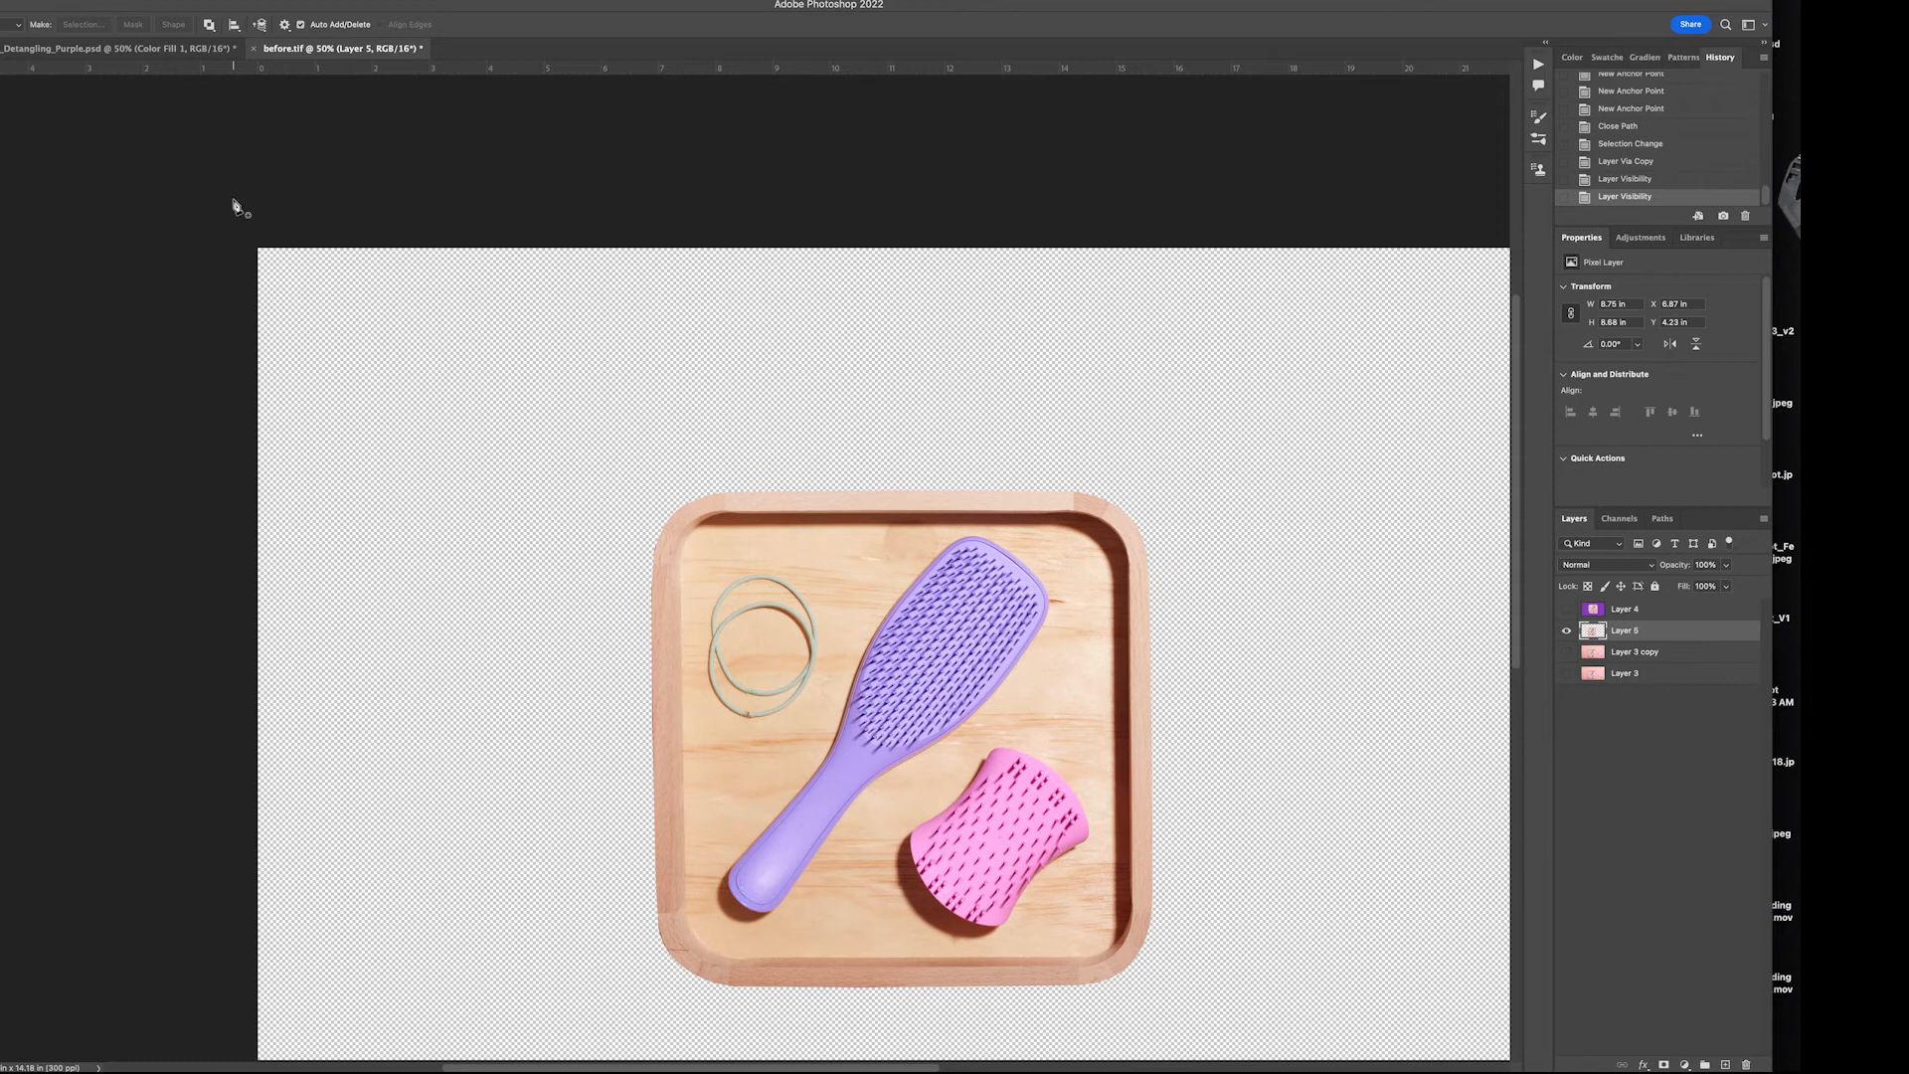
{"action": "key", "text": "super+minus"}
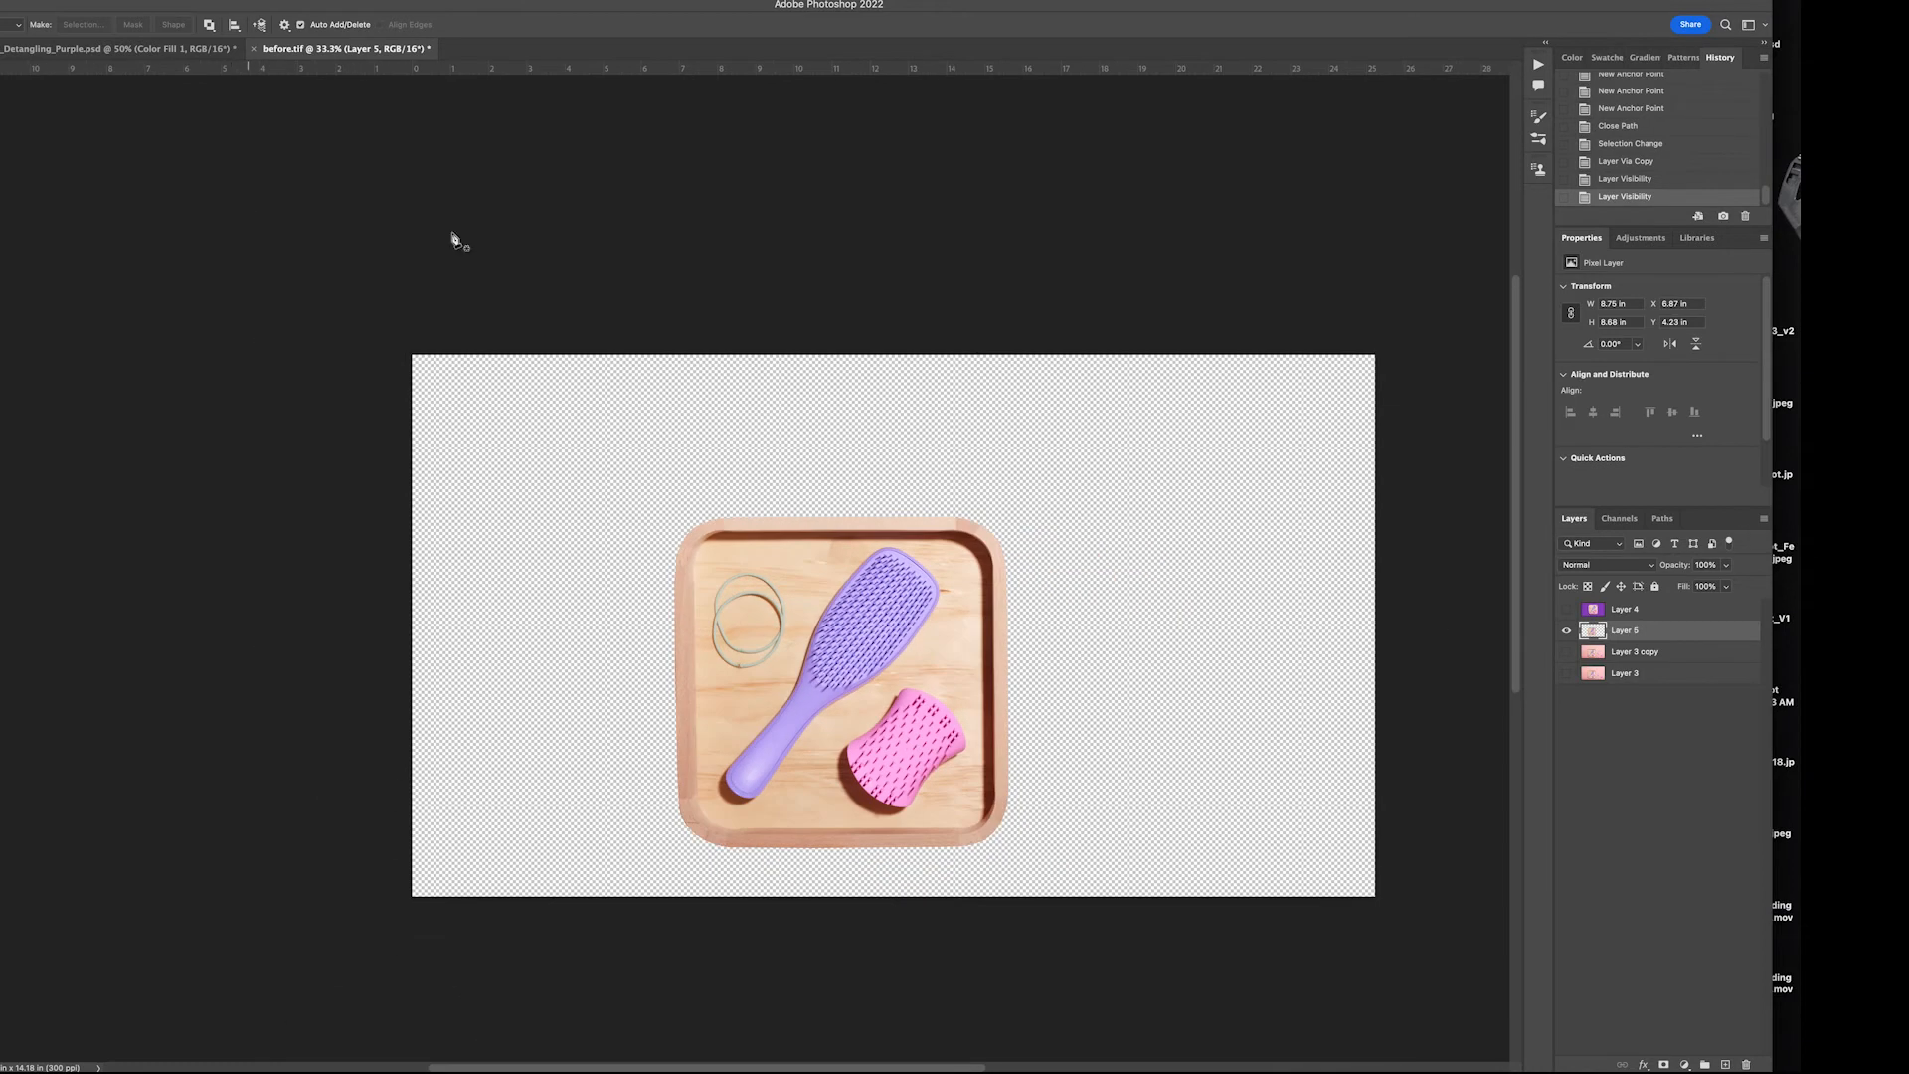
{"action": "left_click", "coordinate": [1568, 660]}
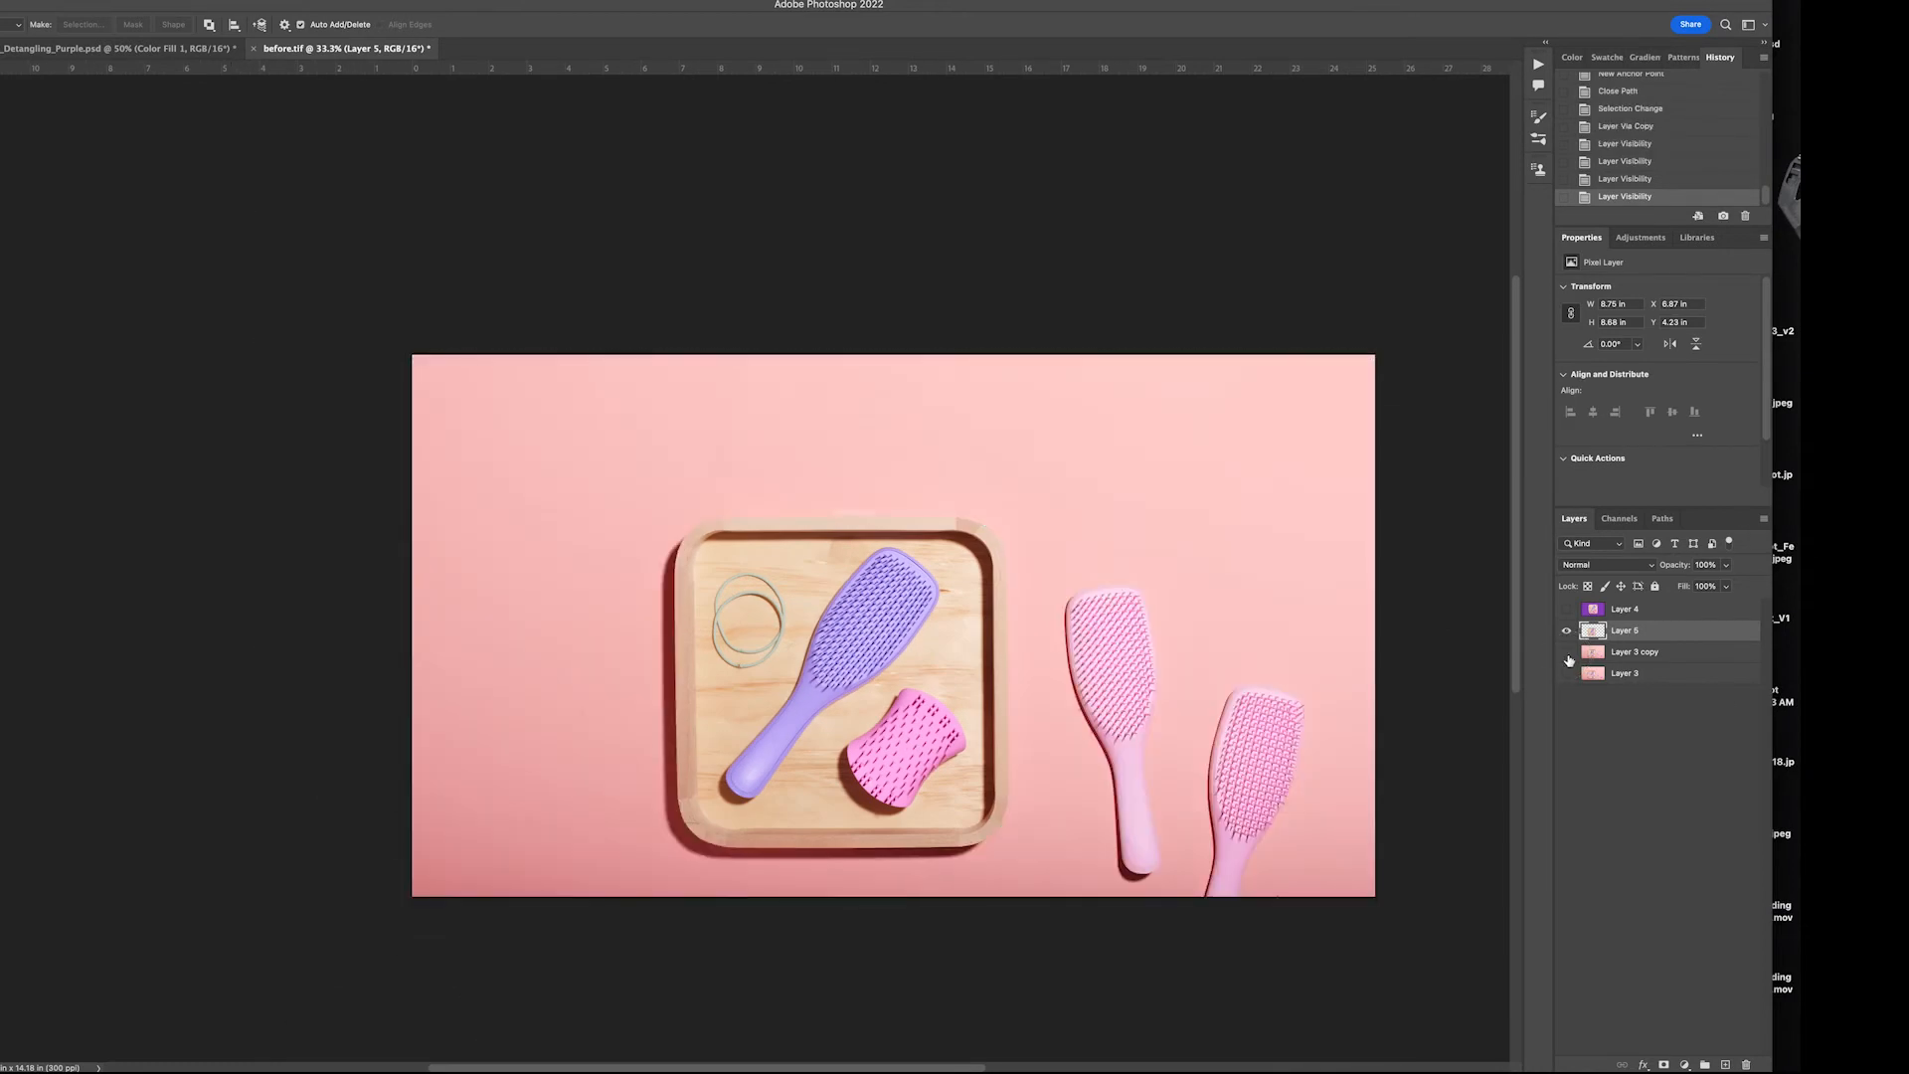
{"action": "left_click", "coordinate": [1568, 660]}
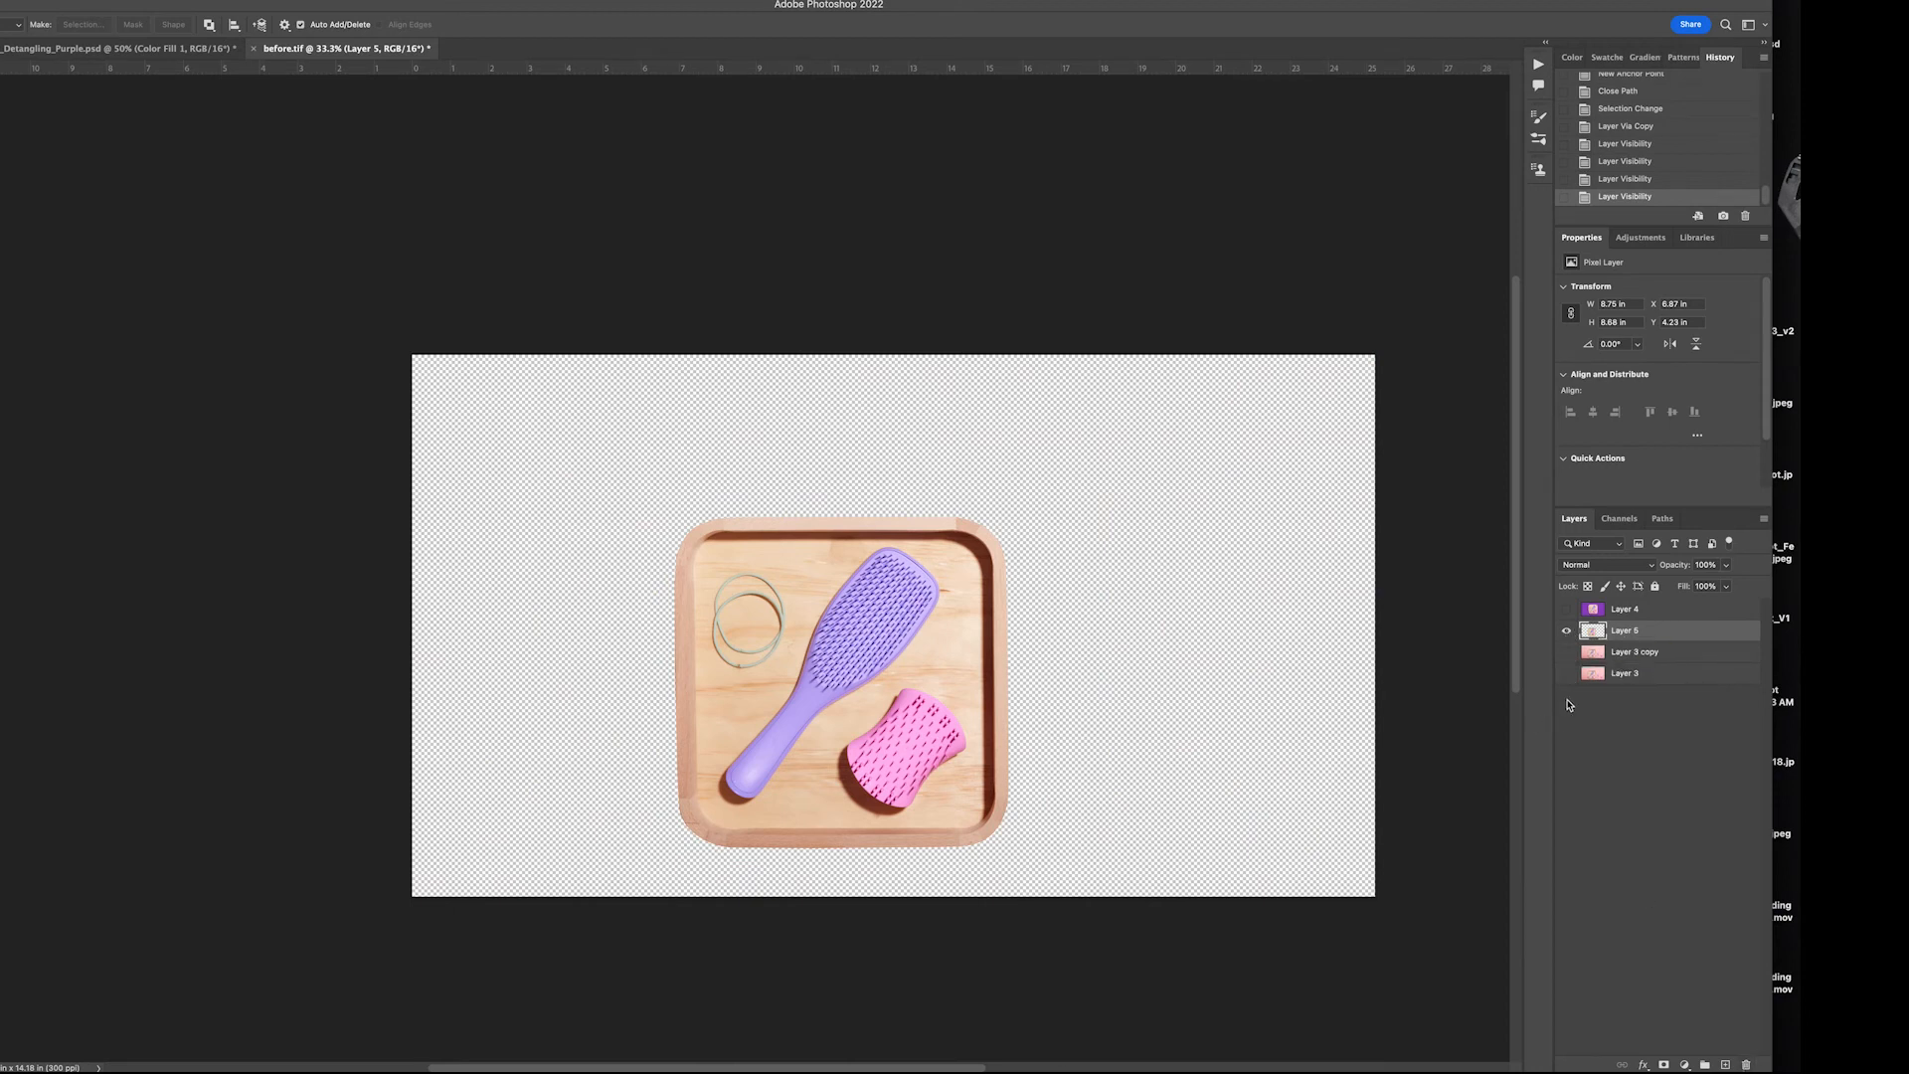
{"action": "left_click", "coordinate": [1567, 652]}
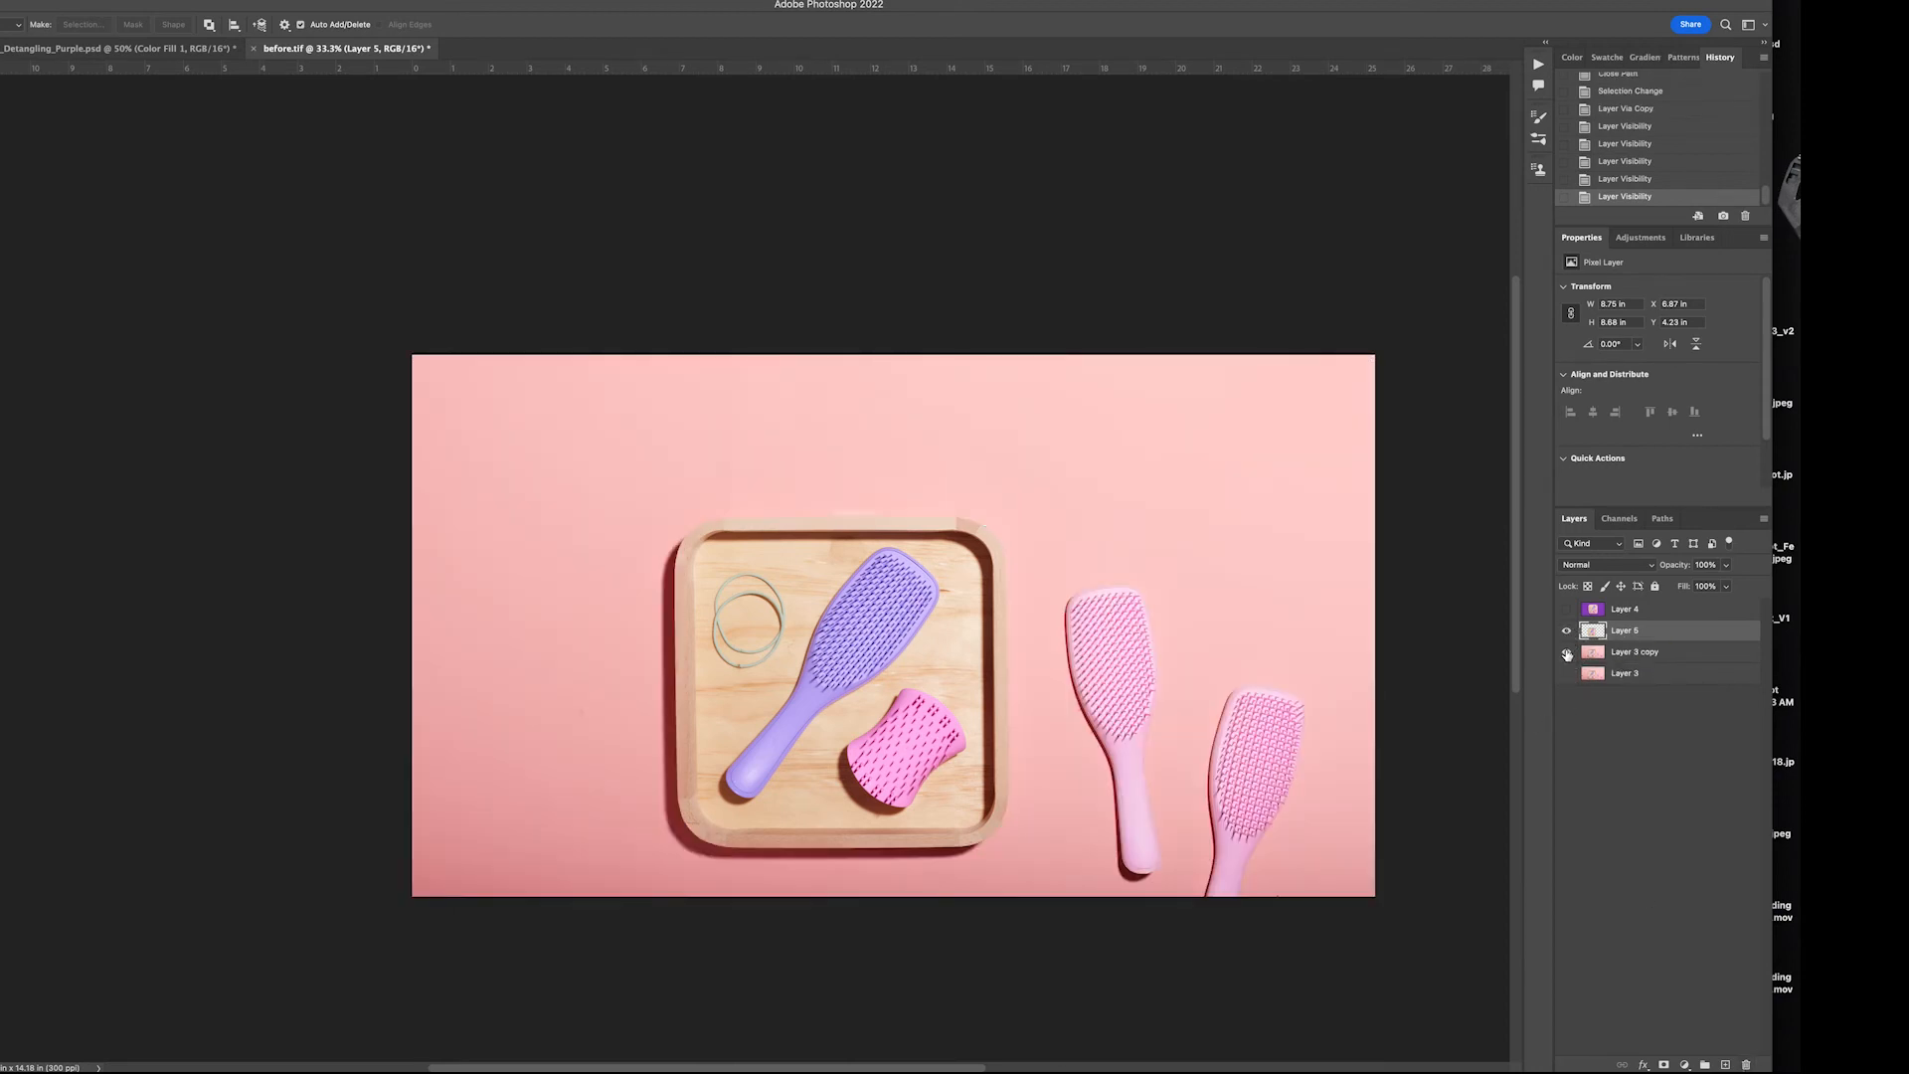
{"action": "left_click", "coordinate": [1671, 658]}
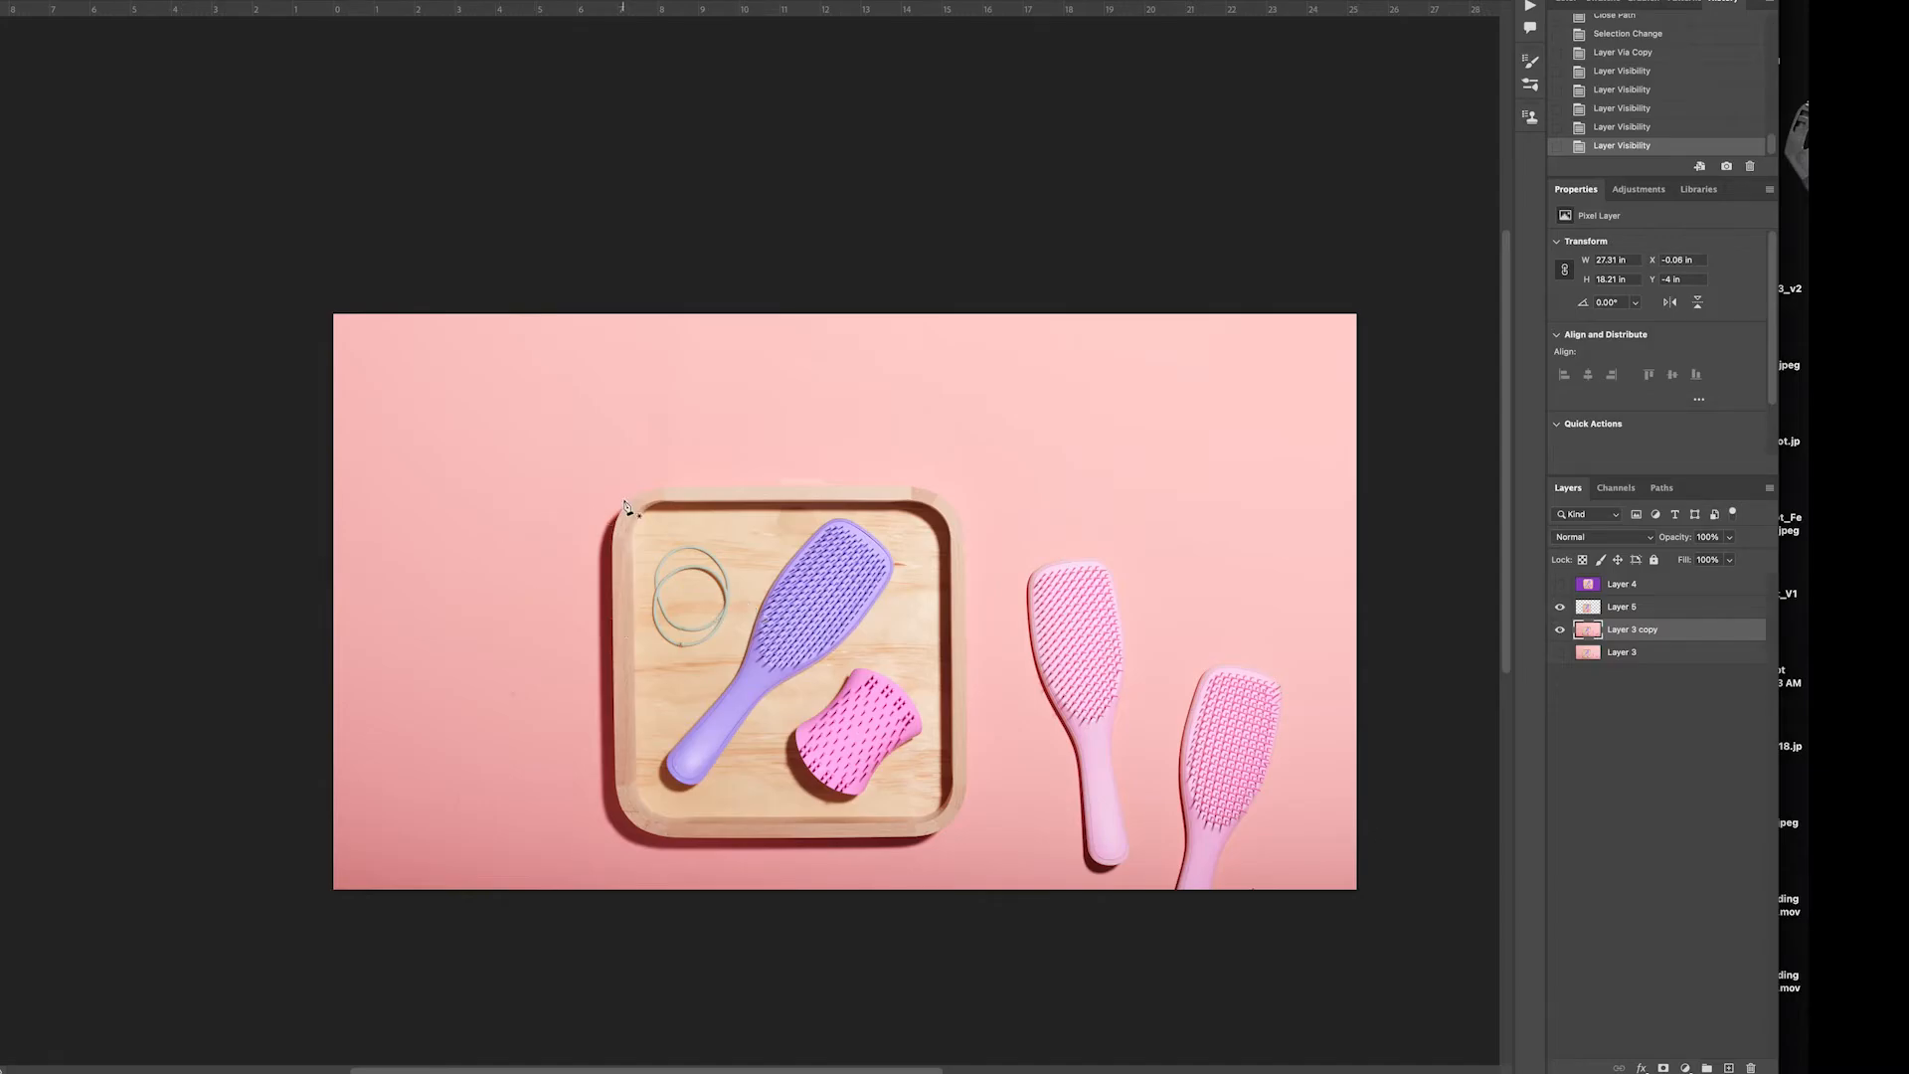
Trace loosely around the tray's shadow with the Pen tool, down the left side and along the lower edge
{"action": "left_click", "coordinate": [623, 500]}
{"action": "left_click", "coordinate": [595, 522]}
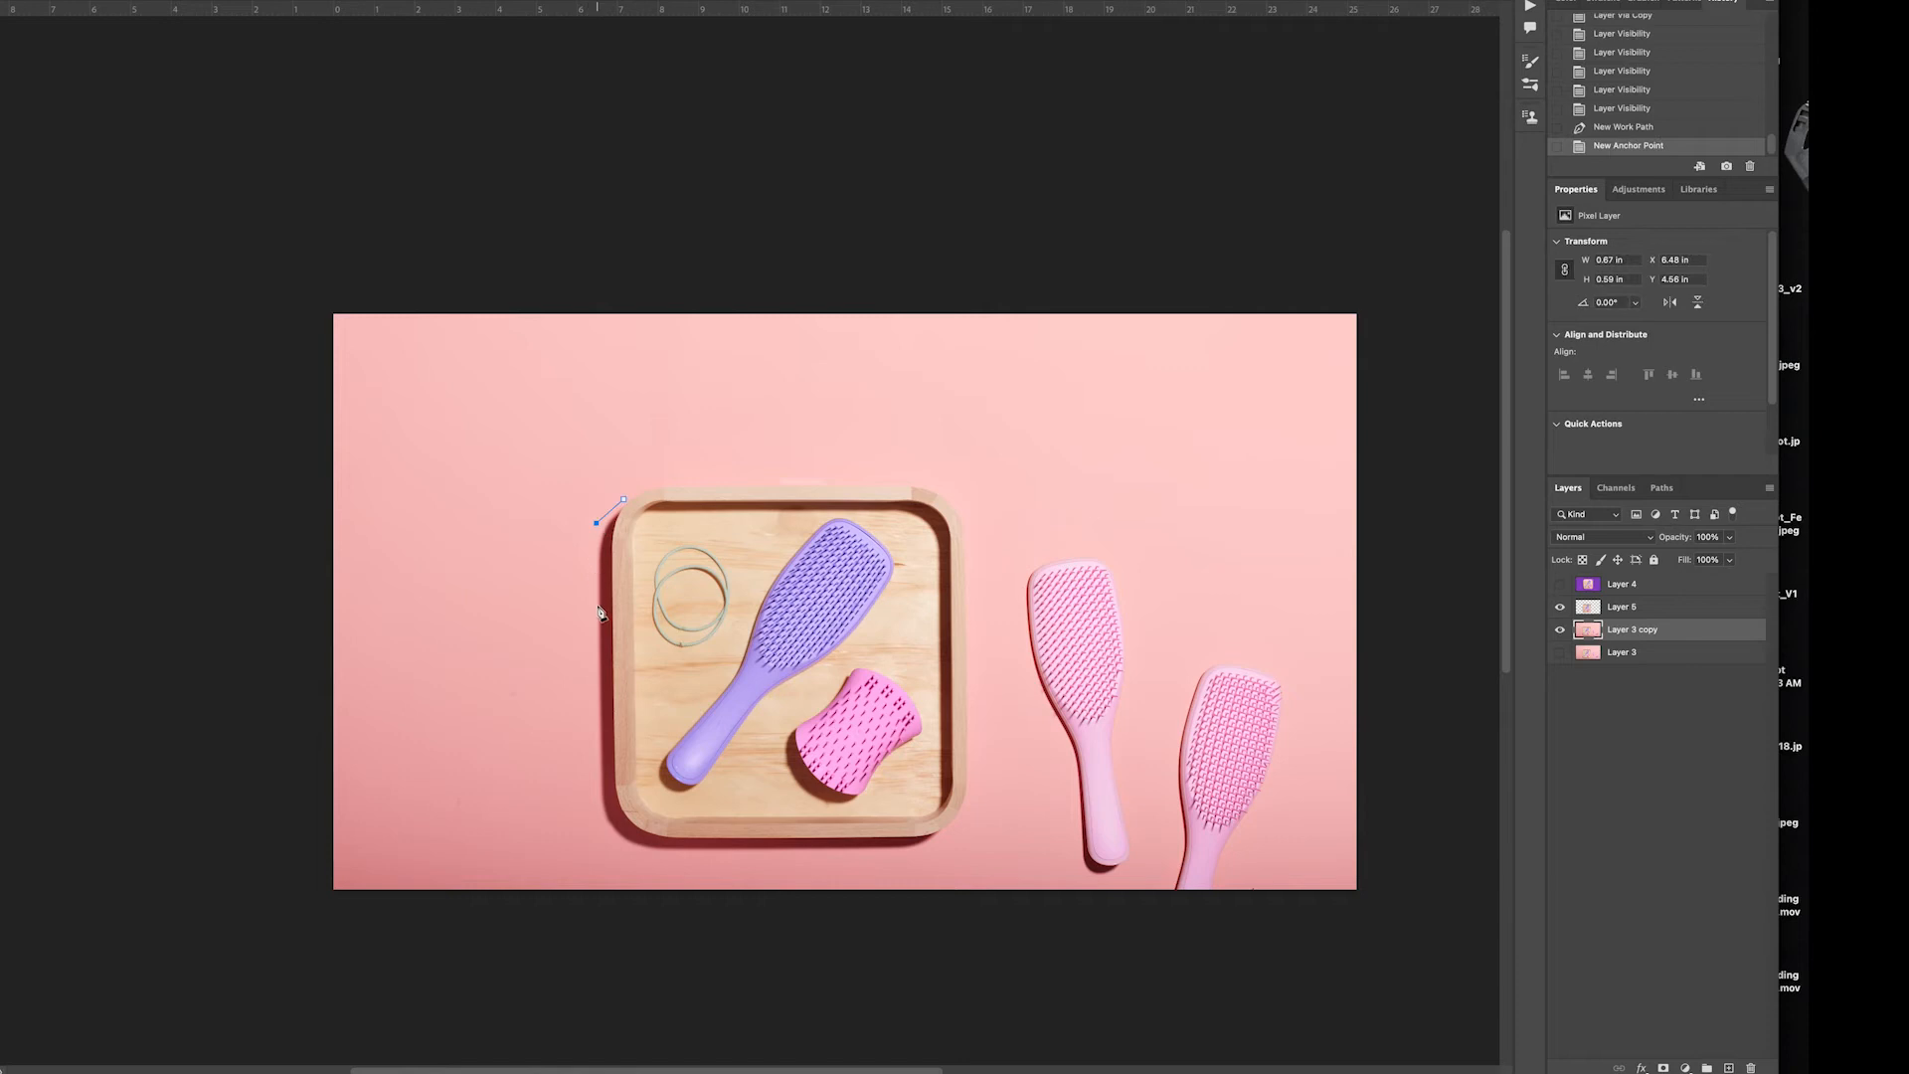
{"action": "left_click", "coordinate": [591, 646]}
{"action": "left_click", "coordinate": [588, 783]}
{"action": "left_click", "coordinate": [601, 837]}
{"action": "left_click", "coordinate": [712, 857]}
{"action": "left_click", "coordinate": [820, 861]}
{"action": "left_click", "coordinate": [911, 853]}
{"action": "left_click", "coordinate": [939, 839]}
Run the shadow path diagonally back across the tray and close it at its starting point
{"action": "left_click", "coordinate": [939, 812]}
{"action": "left_click", "coordinate": [805, 701]}
{"action": "left_click", "coordinate": [736, 623]}
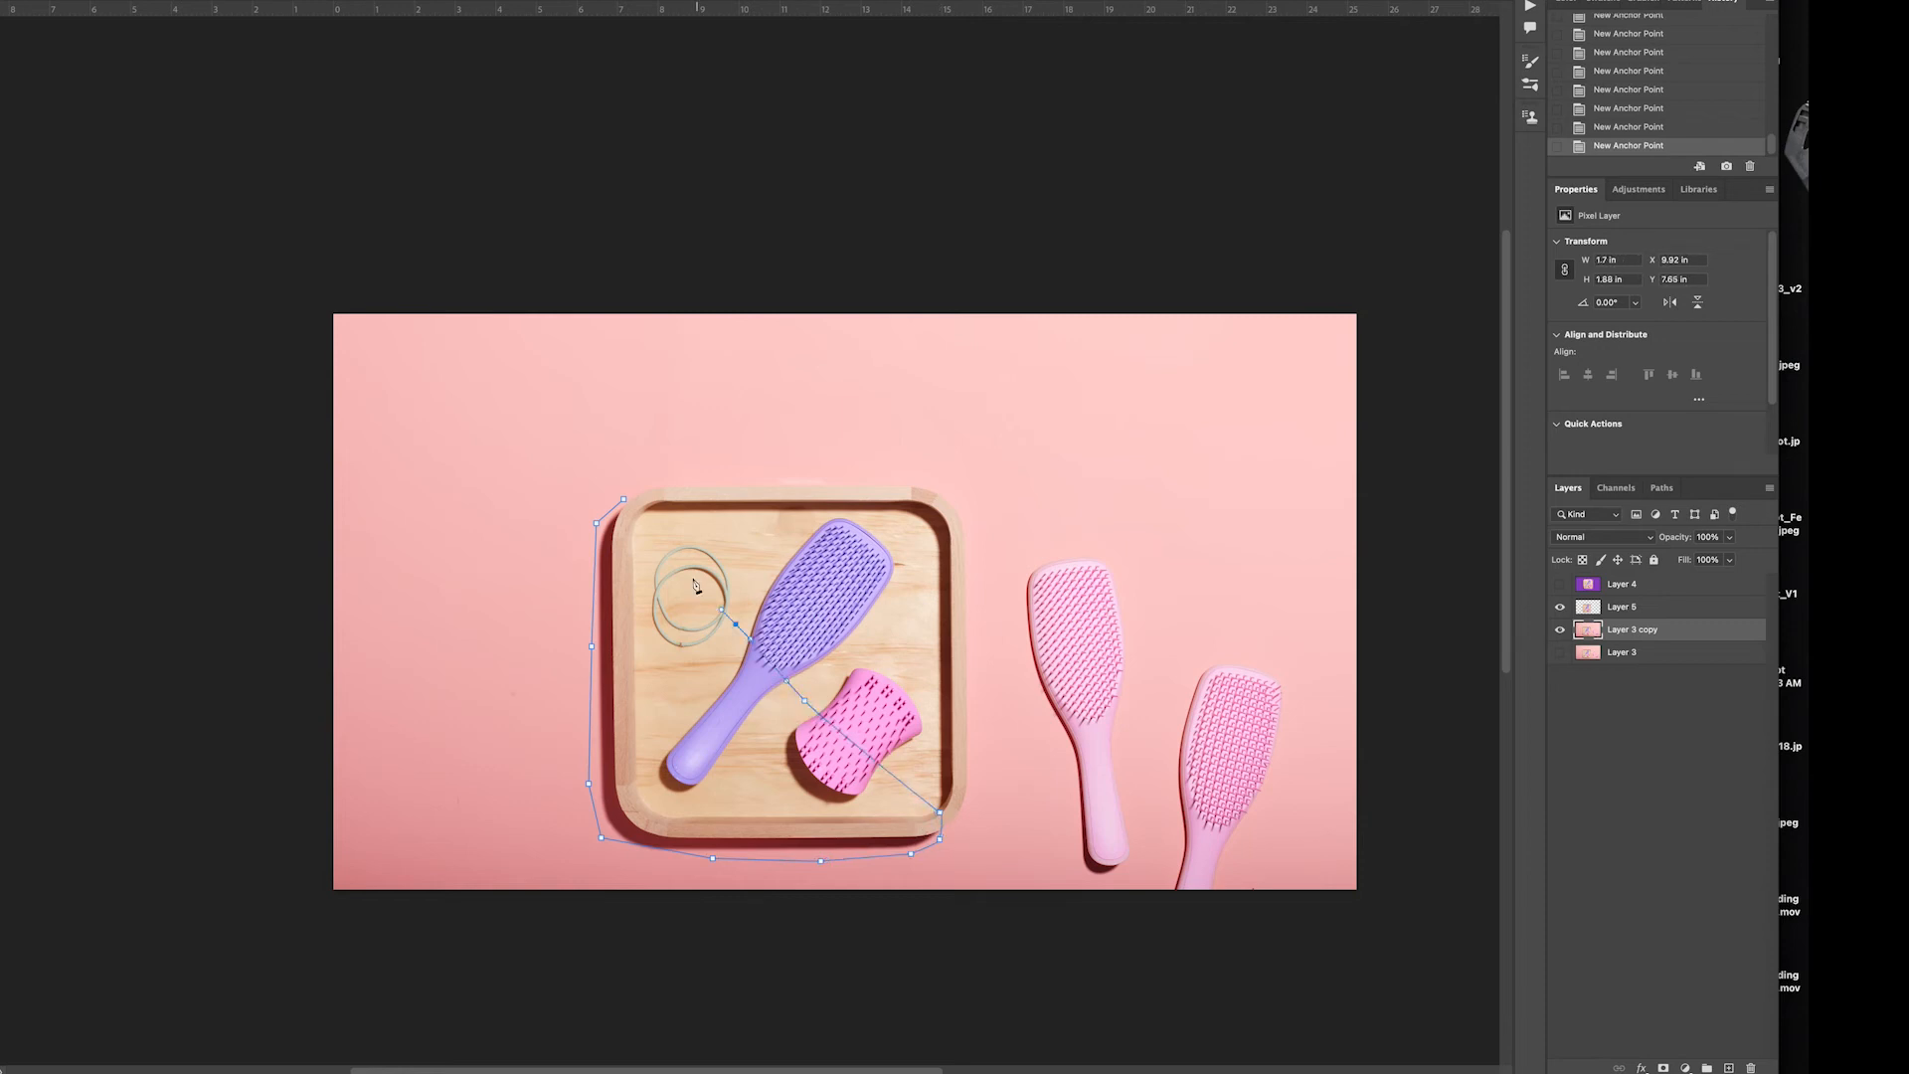
{"action": "left_click", "coordinate": [684, 568]}
{"action": "left_click", "coordinate": [624, 501]}
Convert the shadow path into a selection and copy that area of Layer 3 copy onto a new layer
{"action": "right_click", "coordinate": [628, 566]}
{"action": "left_click", "coordinate": [652, 648]}
{"action": "left_click", "coordinate": [861, 396]}
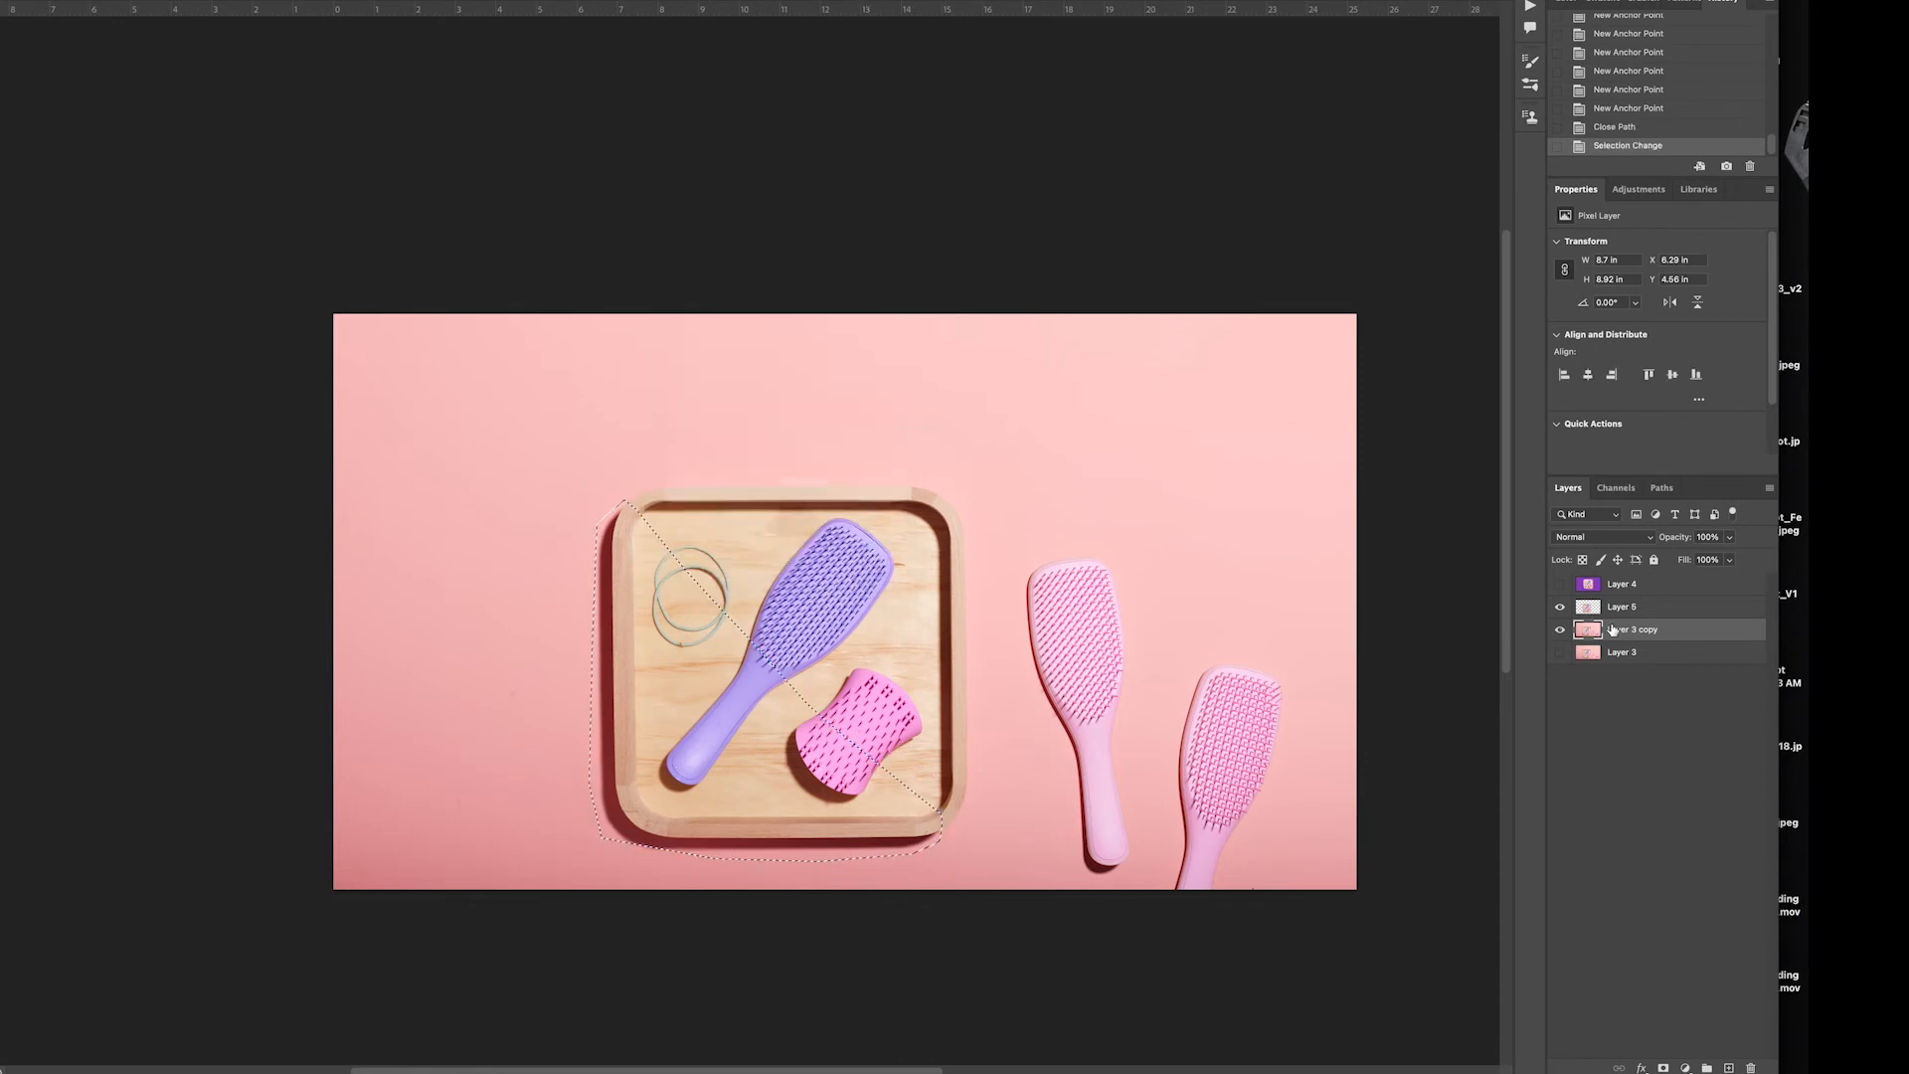
{"action": "key", "text": "super+j"}
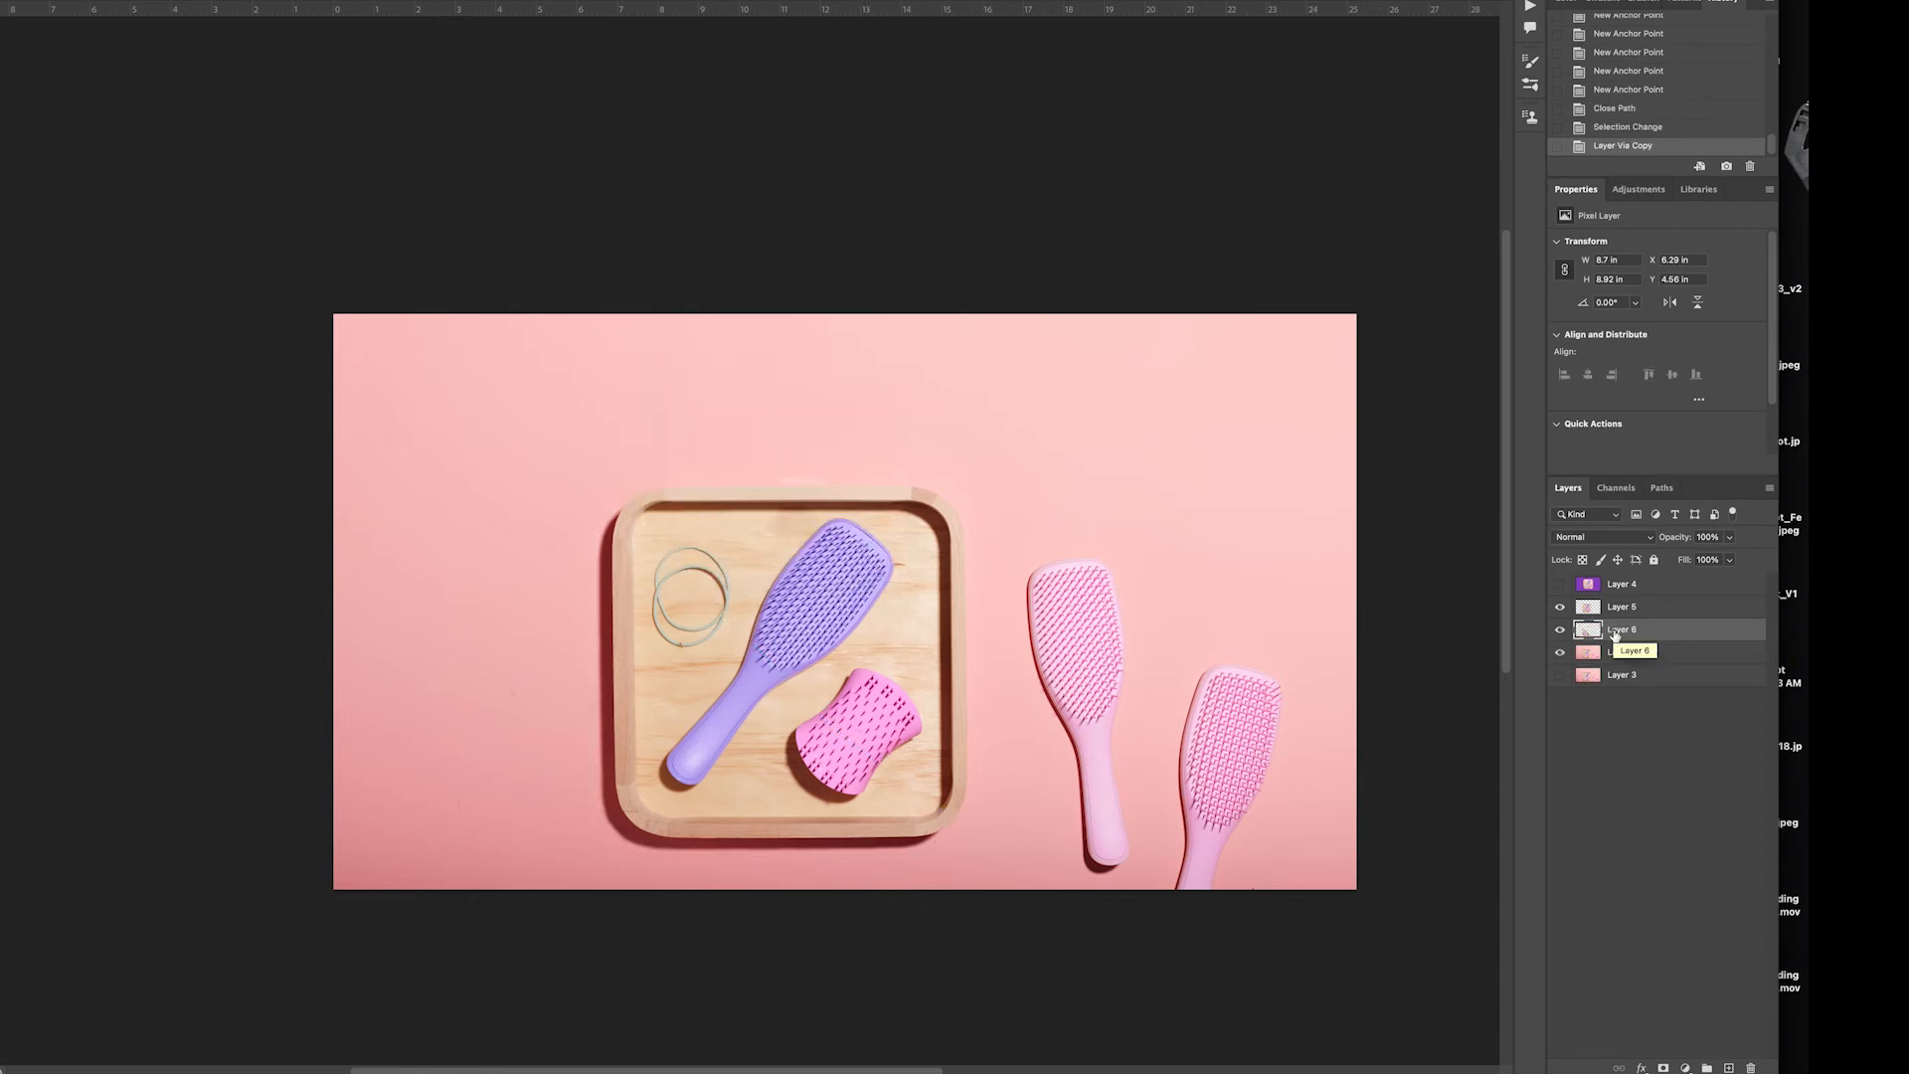
Rename the layer holding the copied shadow area to Shadow
{"action": "double_click", "coordinate": [1627, 630]}
{"action": "type", "text": "Shadow"}
{"action": "key", "text": "Return"}
Rename the tray cutout layer to Tray and select the Shadow layer
{"action": "double_click", "coordinate": [1625, 607]}
{"action": "type", "text": "Trasy"}
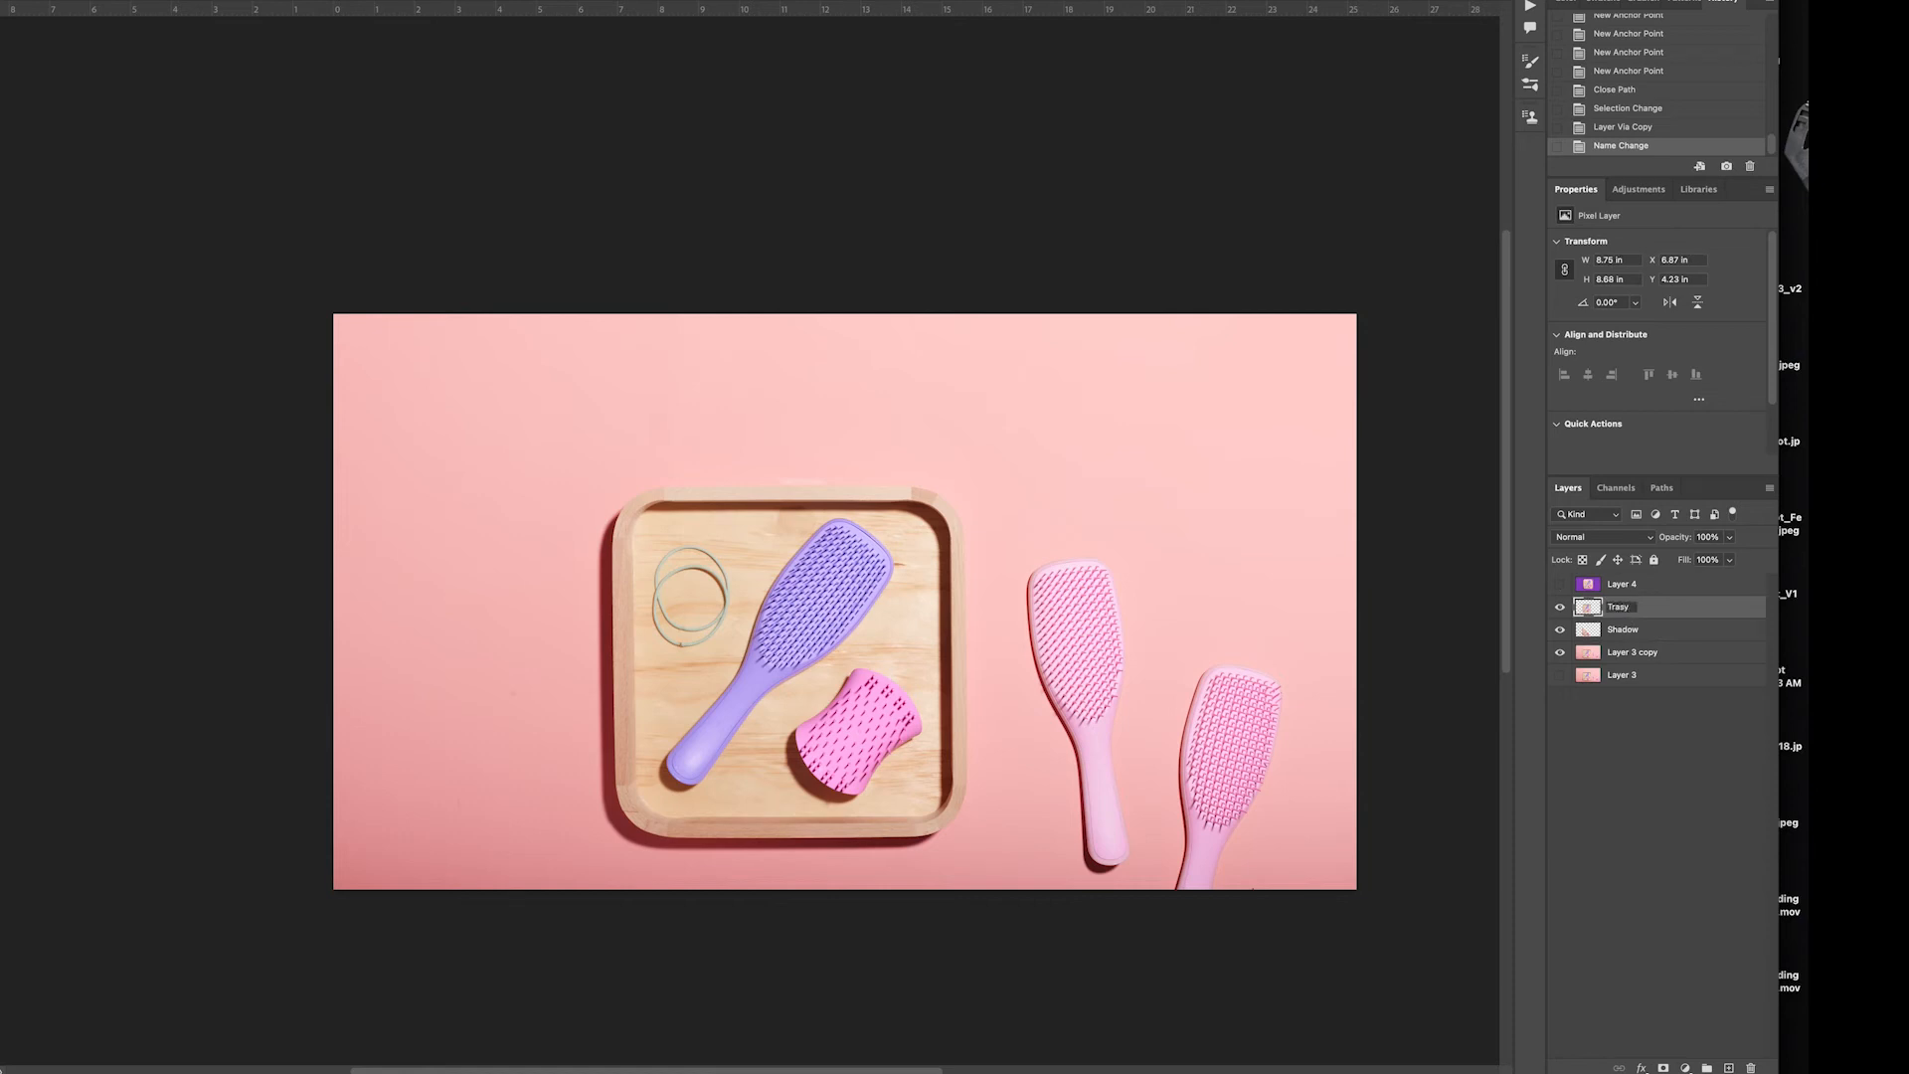
{"action": "key", "text": "Return"}
{"action": "double_click", "coordinate": [1620, 606]}
{"action": "type", "text": "Tray"}
{"action": "key", "text": "Return"}
{"action": "left_click", "coordinate": [1635, 629]}
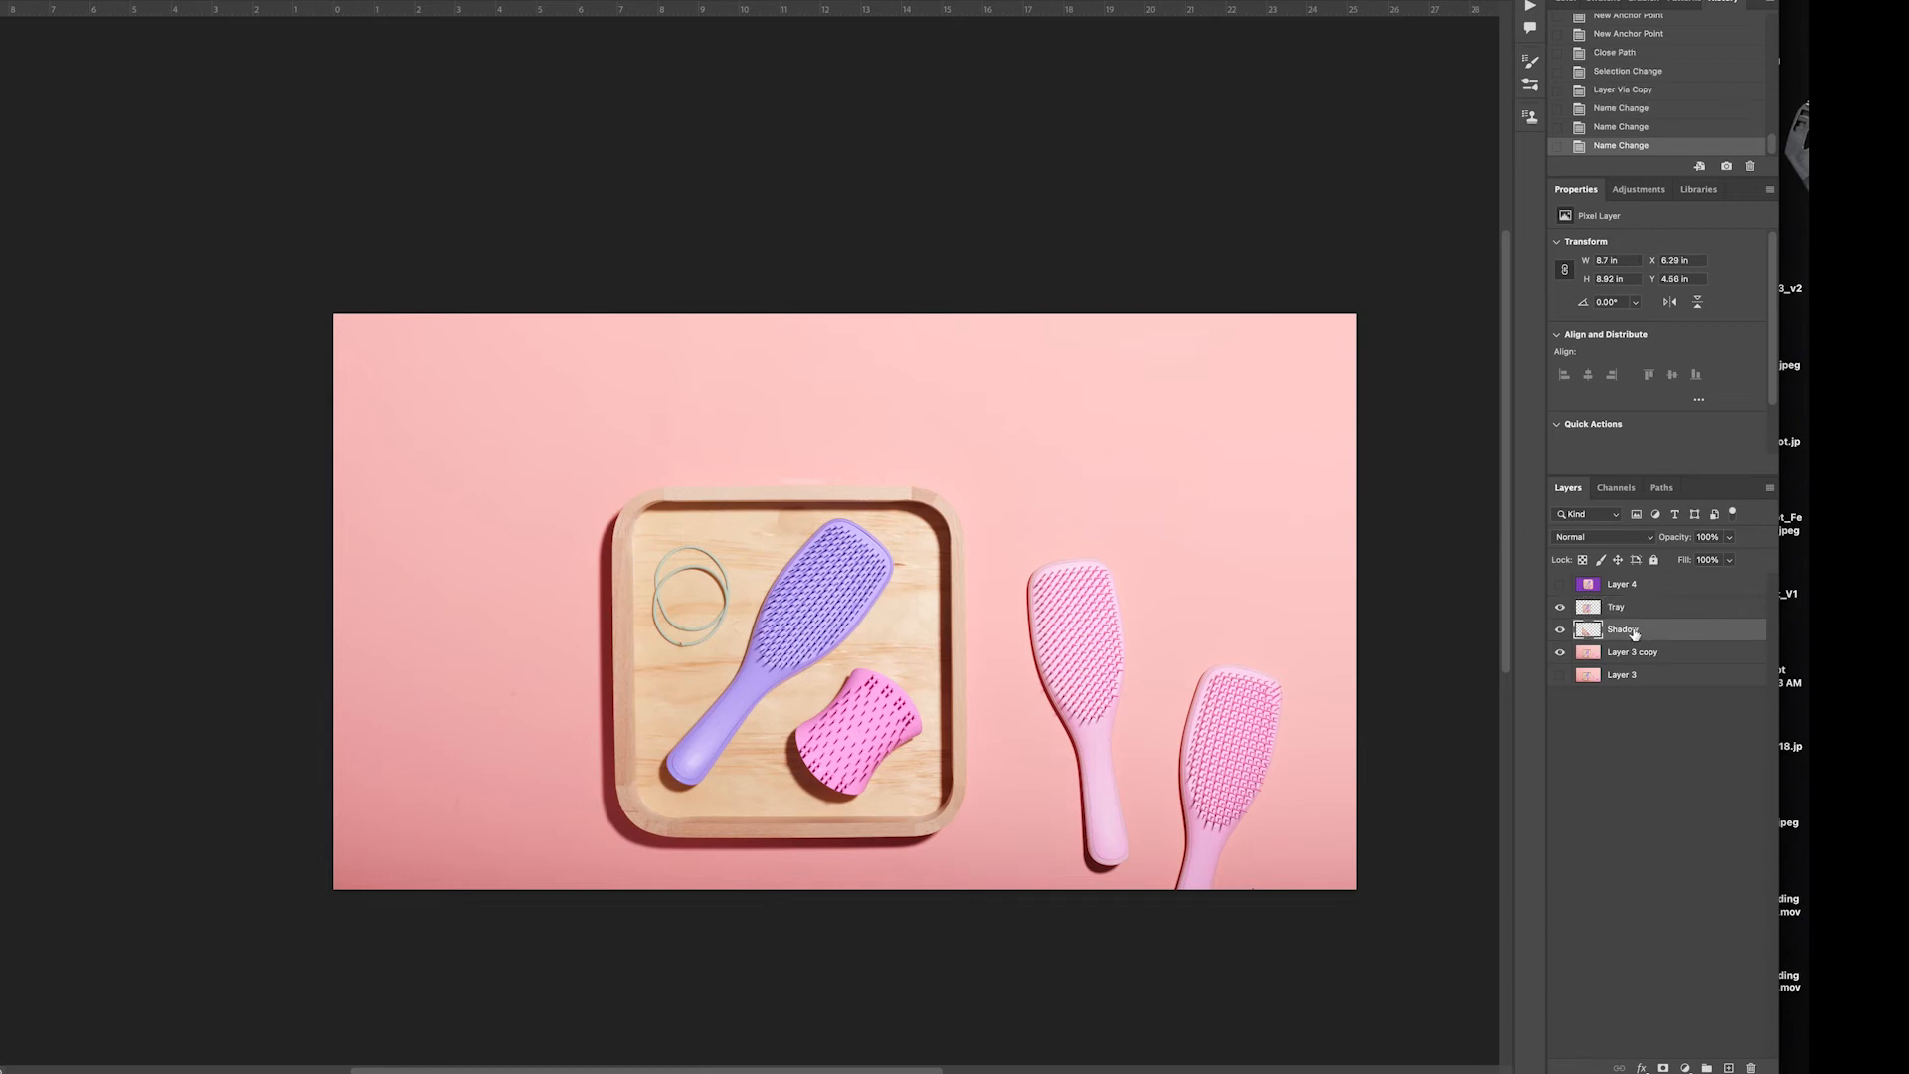
Set the Shadow layer's blend mode to Multiply and clip a Black & White adjustment layer to it
{"action": "left_click", "coordinate": [1608, 543]}
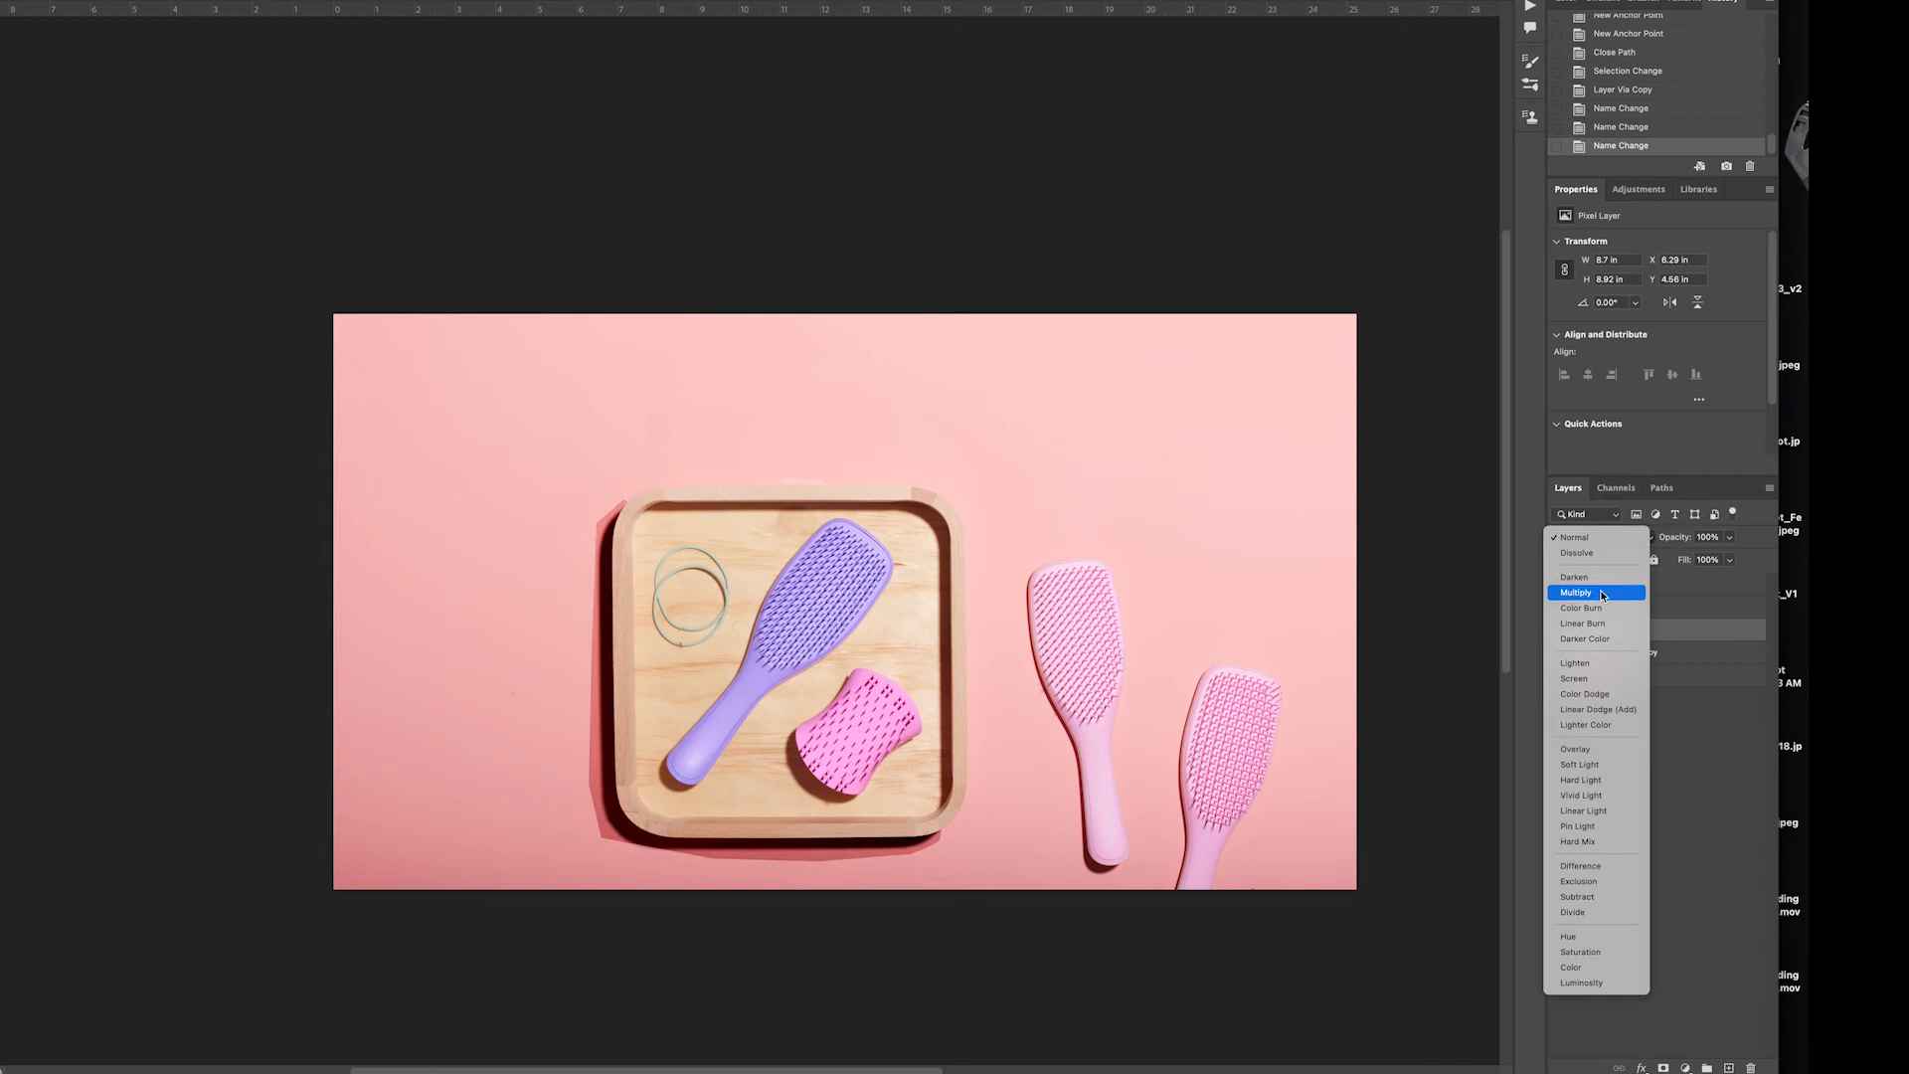
{"action": "left_click", "coordinate": [1602, 592]}
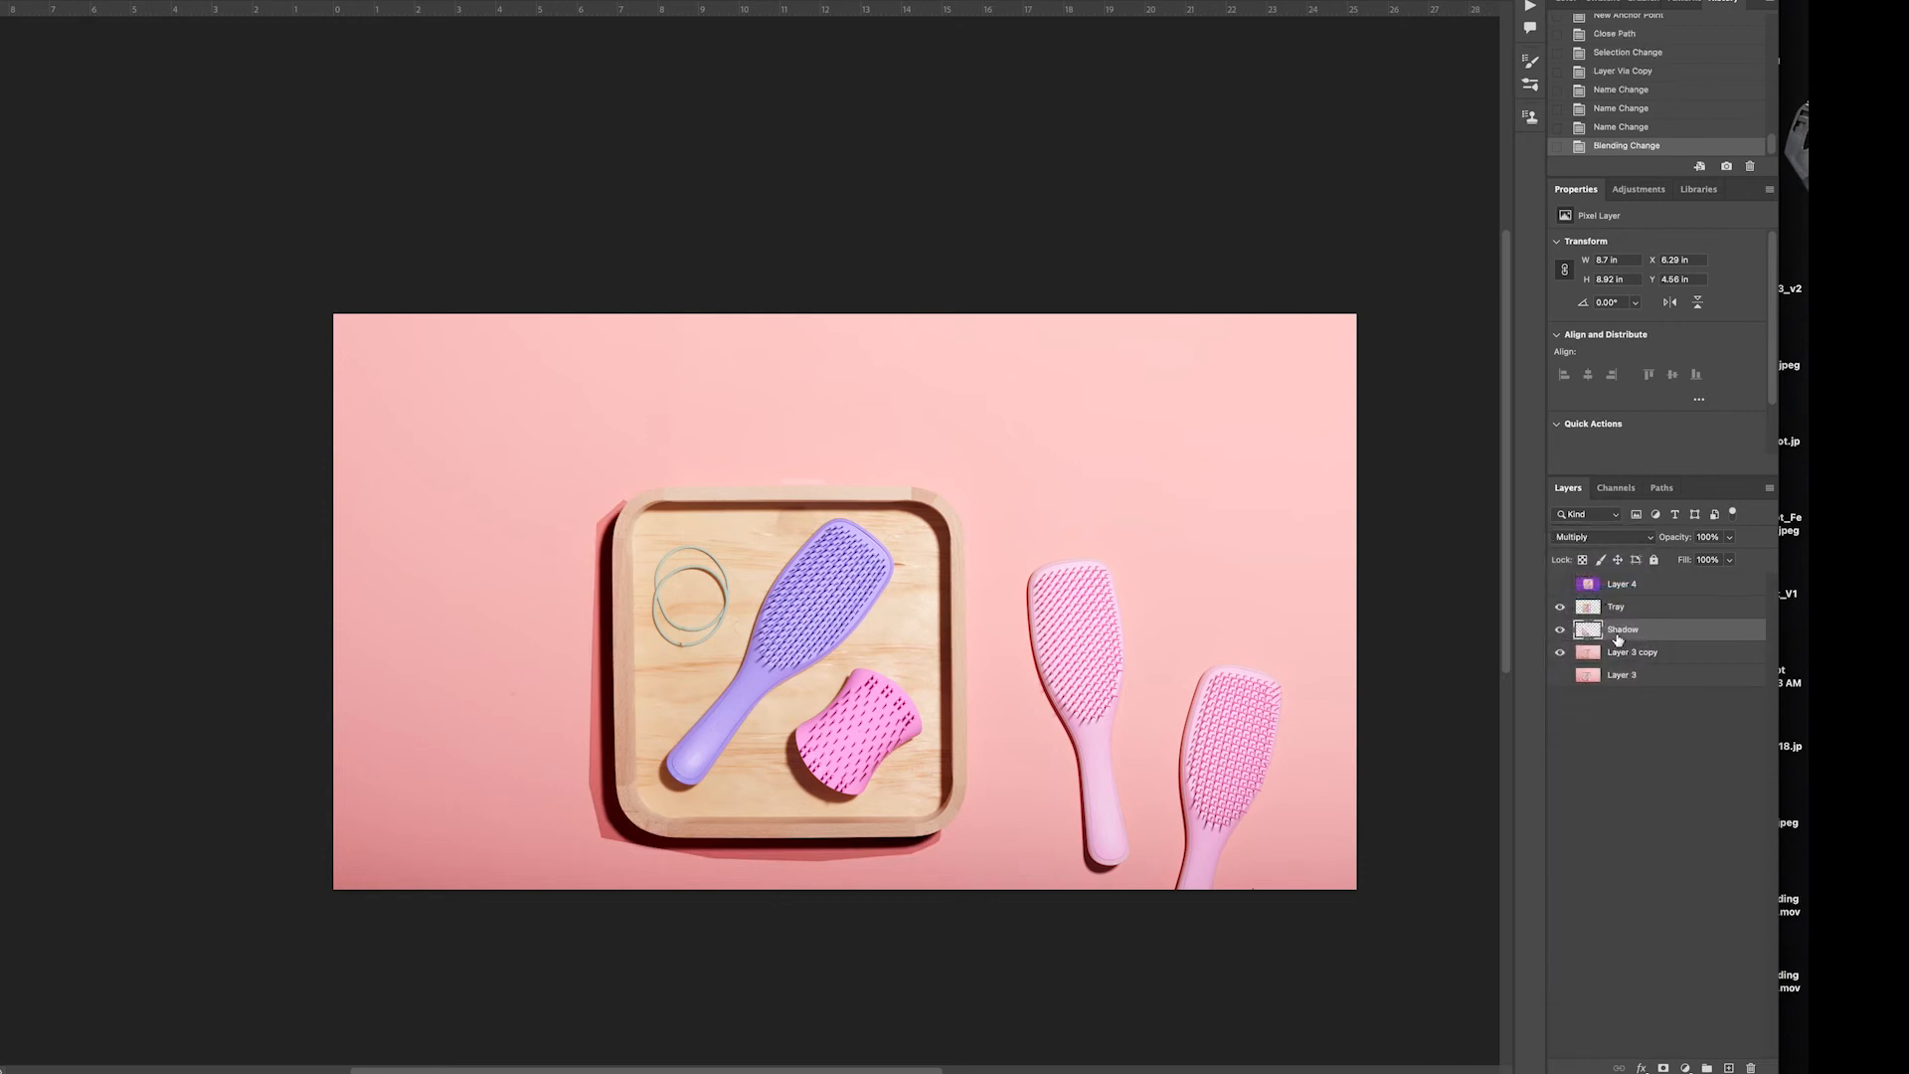
{"action": "left_click", "coordinate": [1687, 1068]}
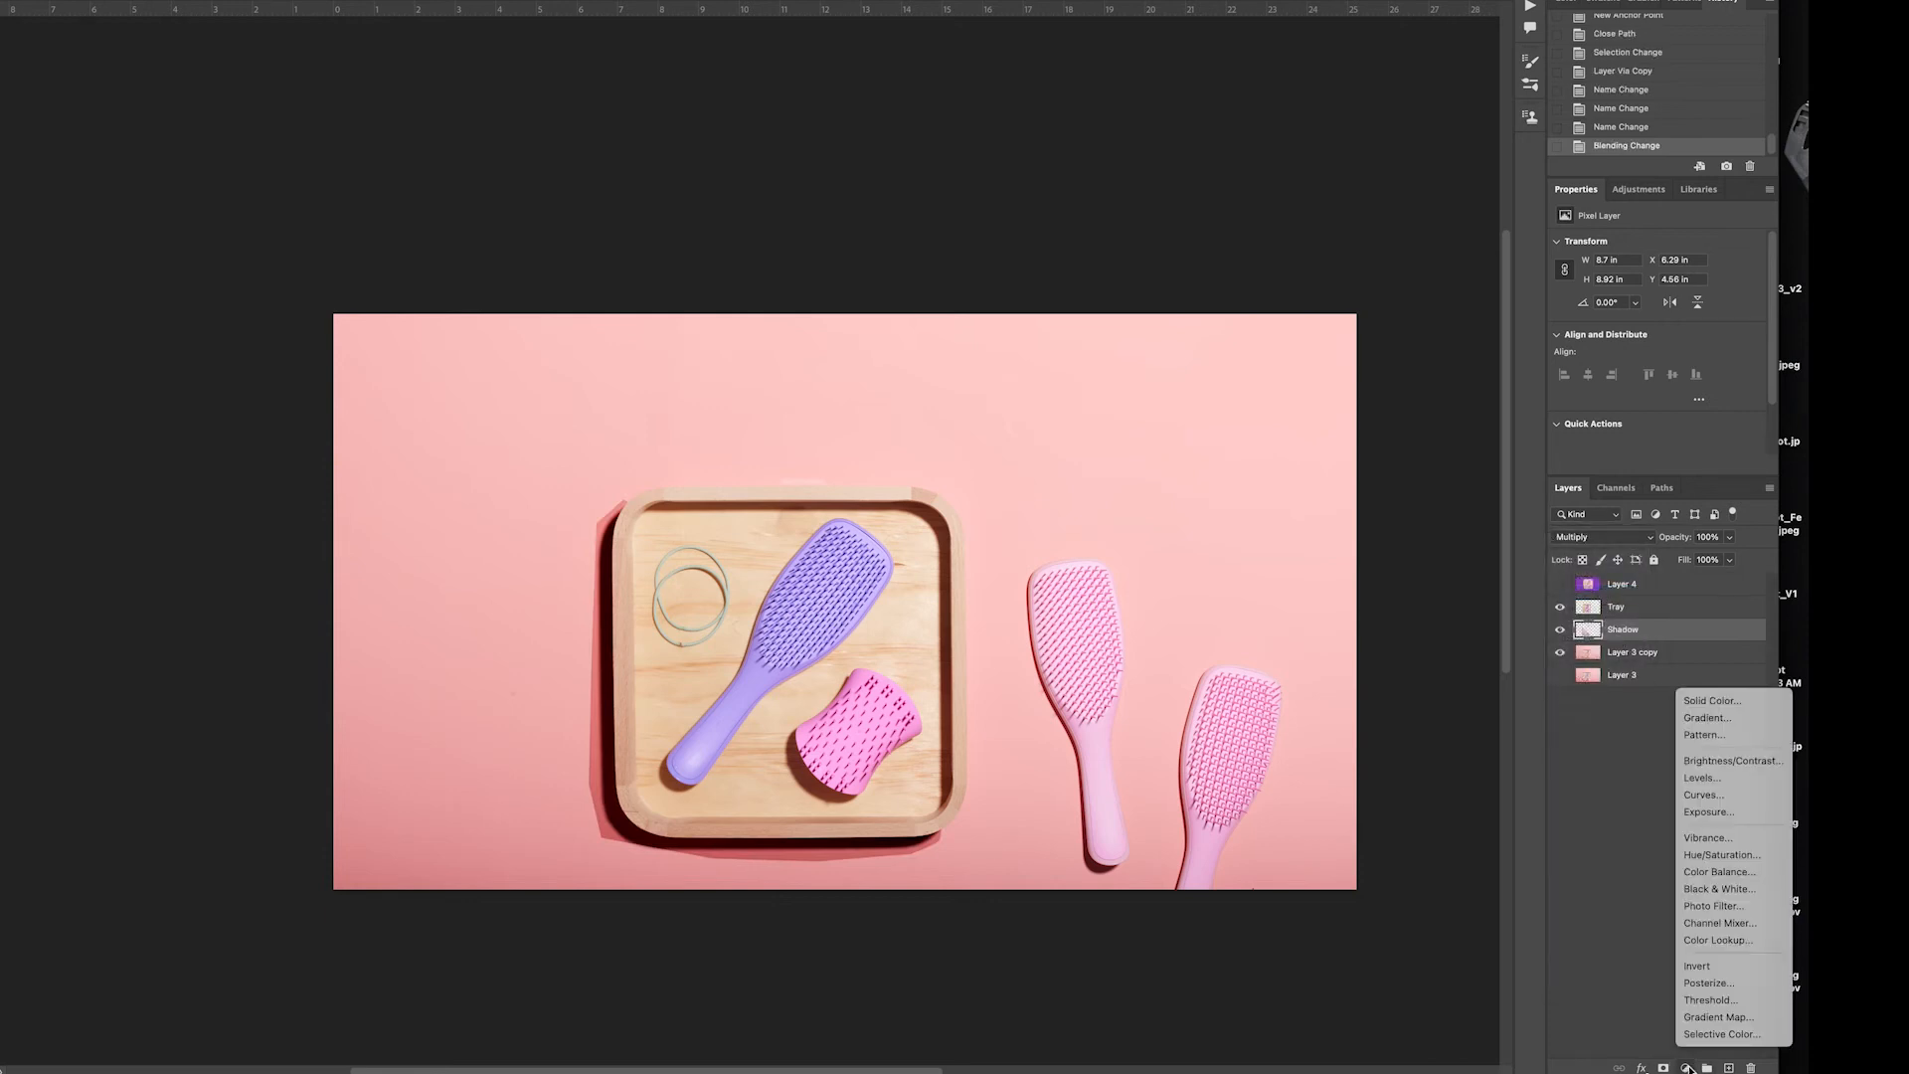
{"action": "left_click", "coordinate": [1699, 892]}
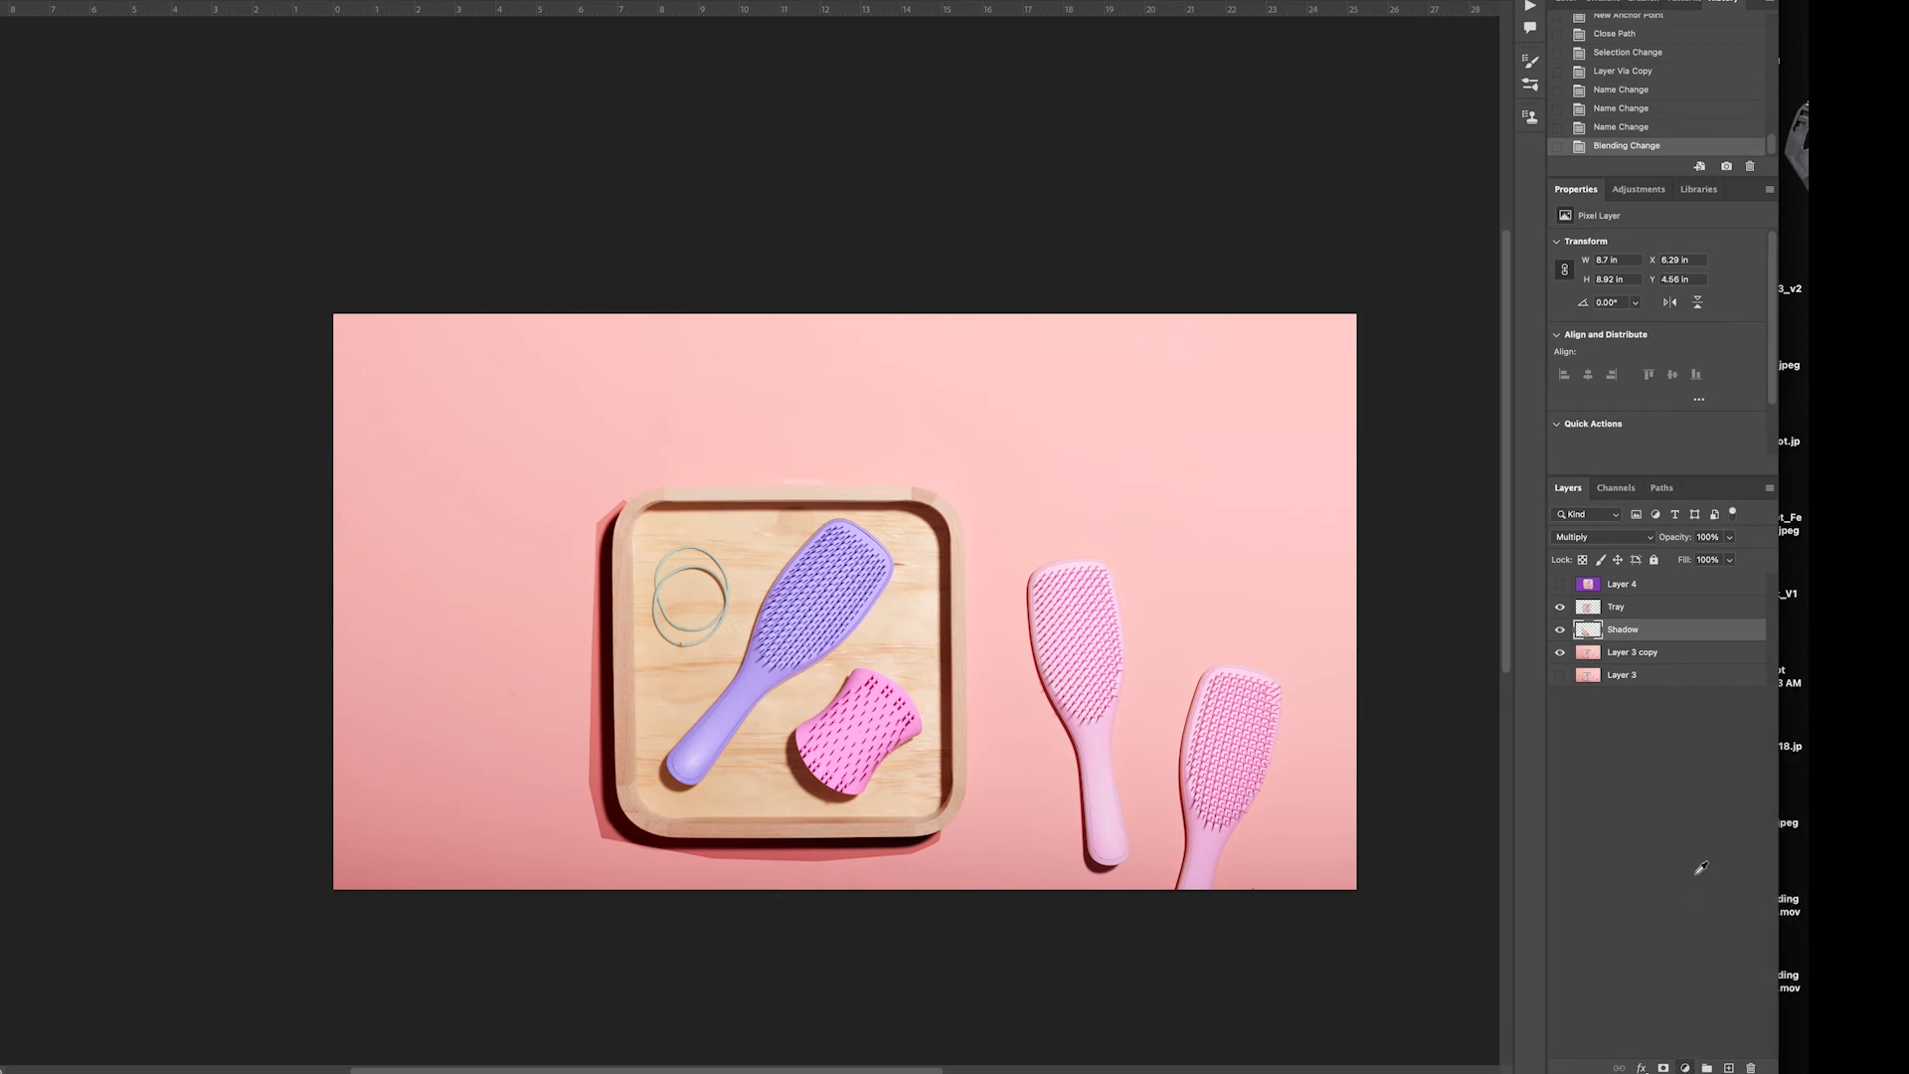
{"action": "left_click", "coordinate": [1656, 467]}
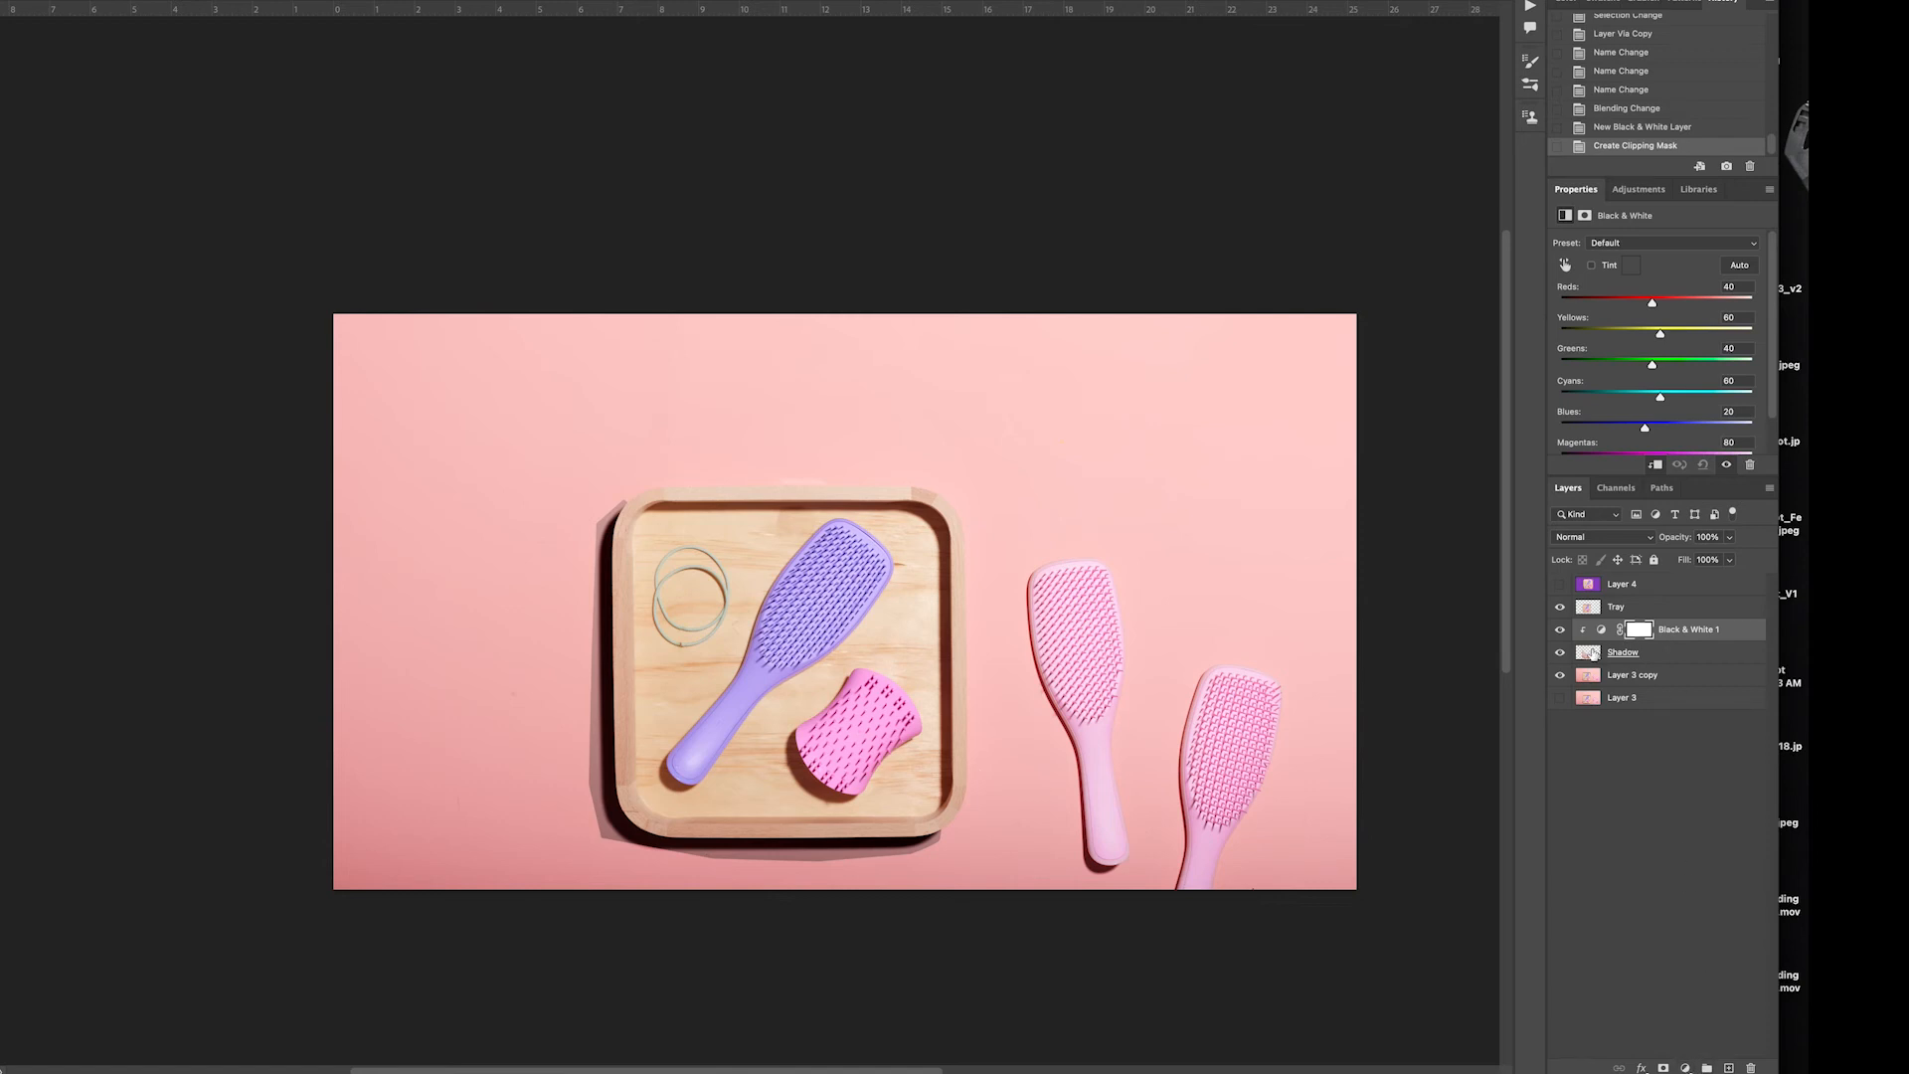
Clip a Levels adjustment layer to the Shadow layer and lower its white input level to 184
{"action": "left_click", "coordinate": [1686, 1068]}
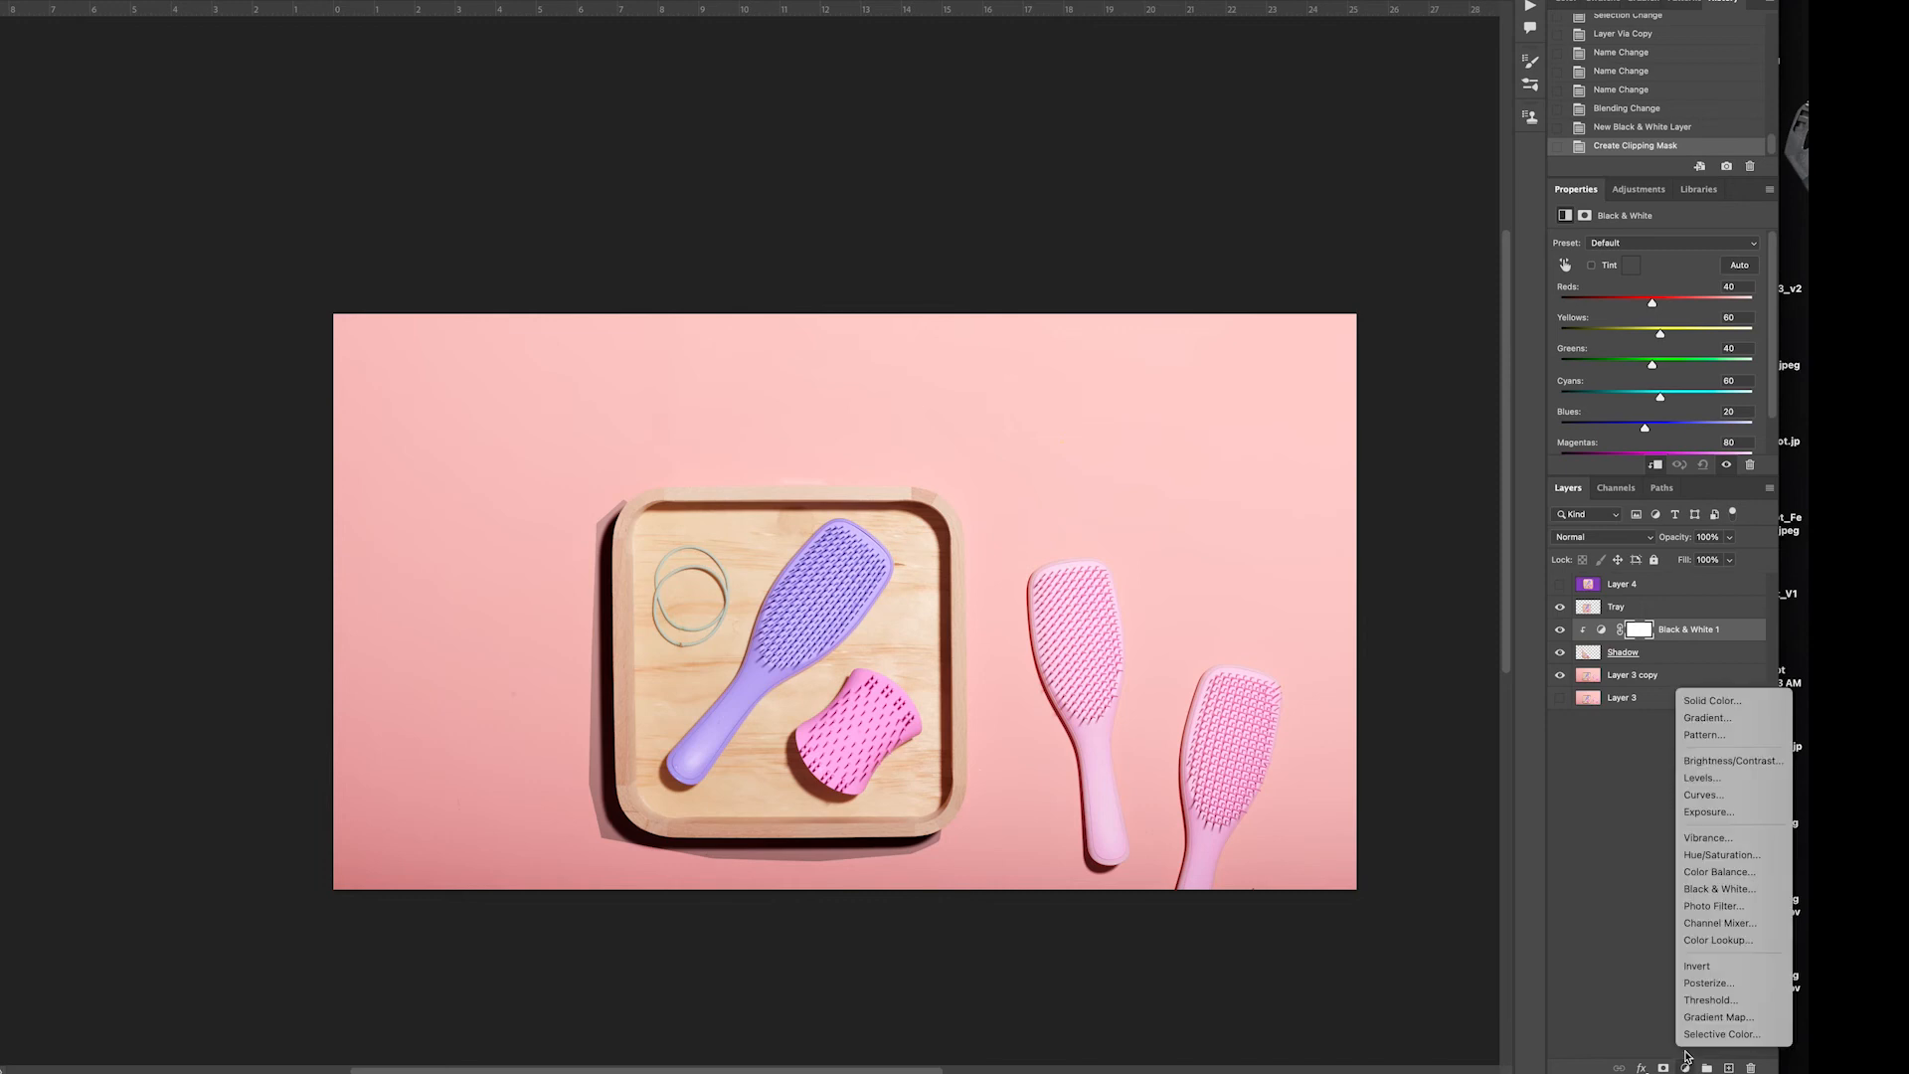
{"action": "left_click", "coordinate": [1693, 779]}
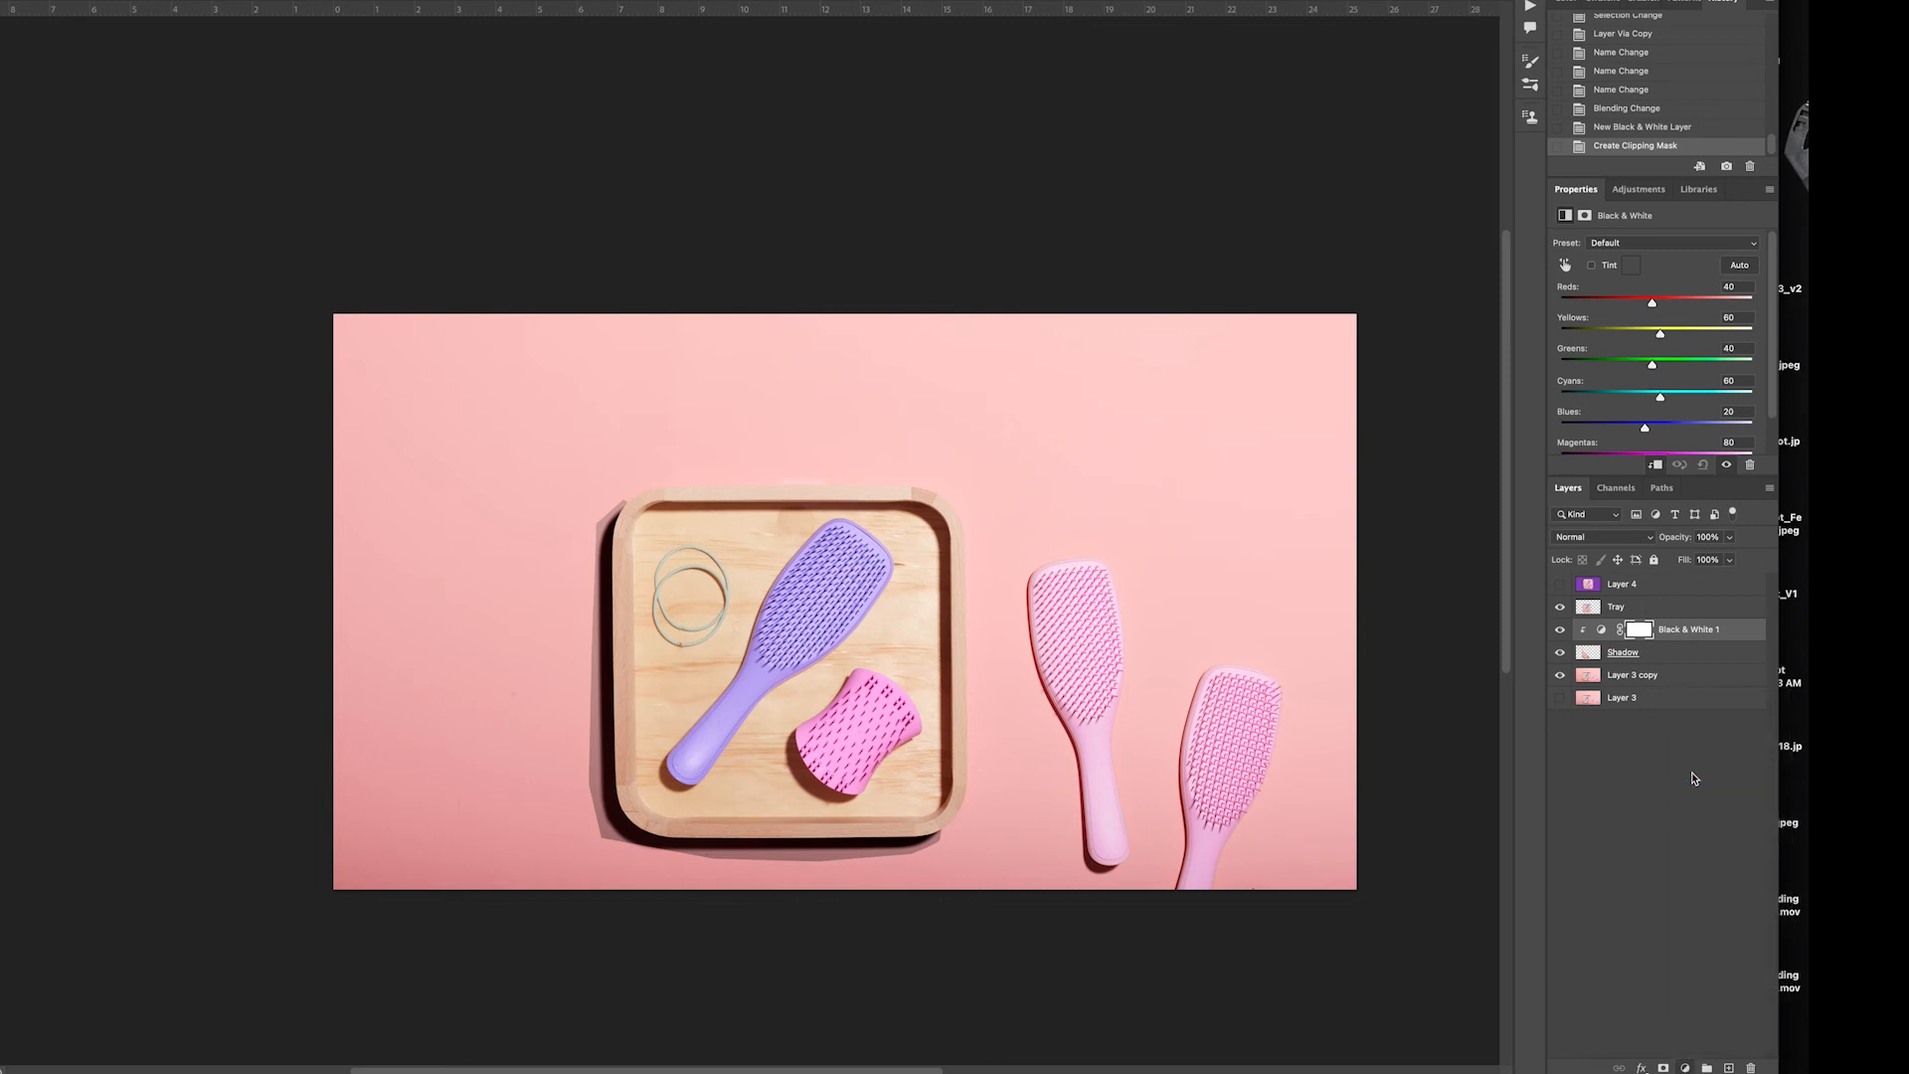
{"action": "left_click", "coordinate": [1655, 465]}
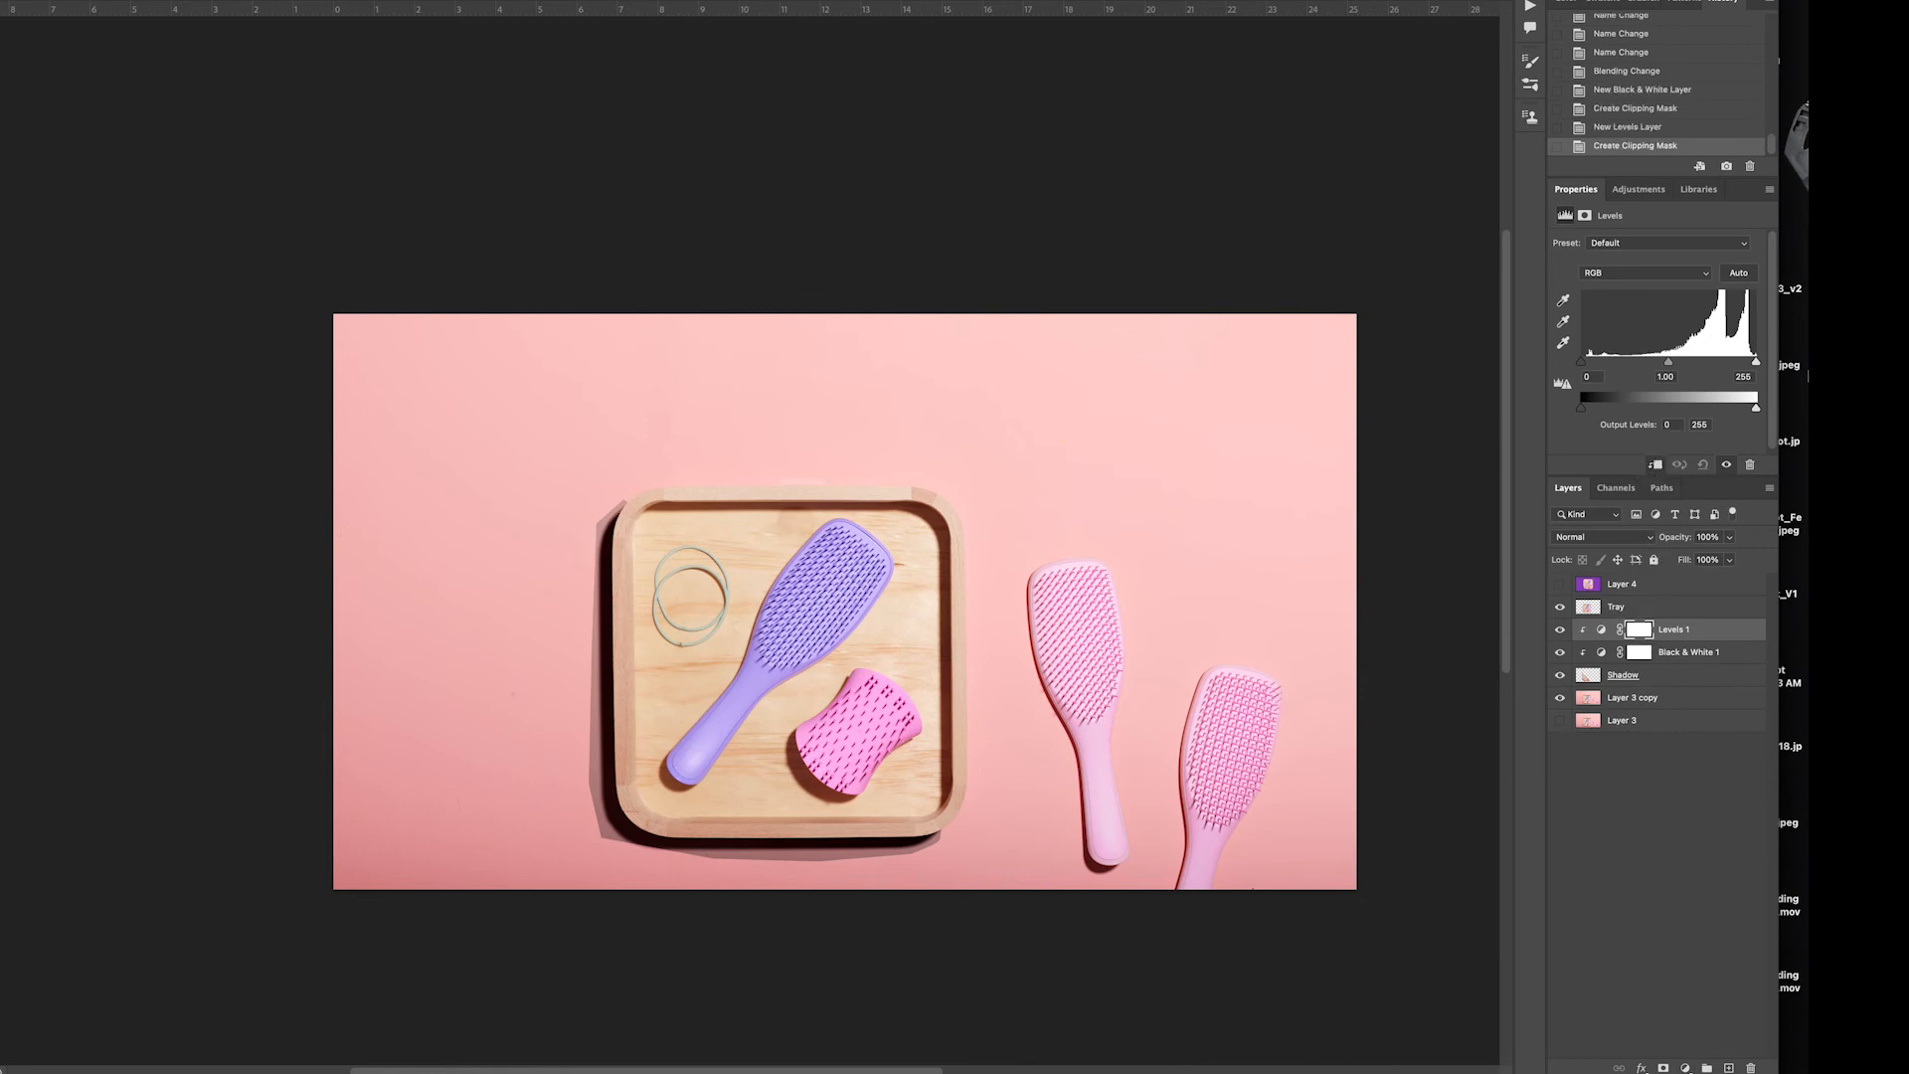
{"action": "left_click", "coordinate": [1757, 368]}
{"action": "left_click_drag", "start_coordinate": [1757, 368], "coordinate": [1709, 370]}
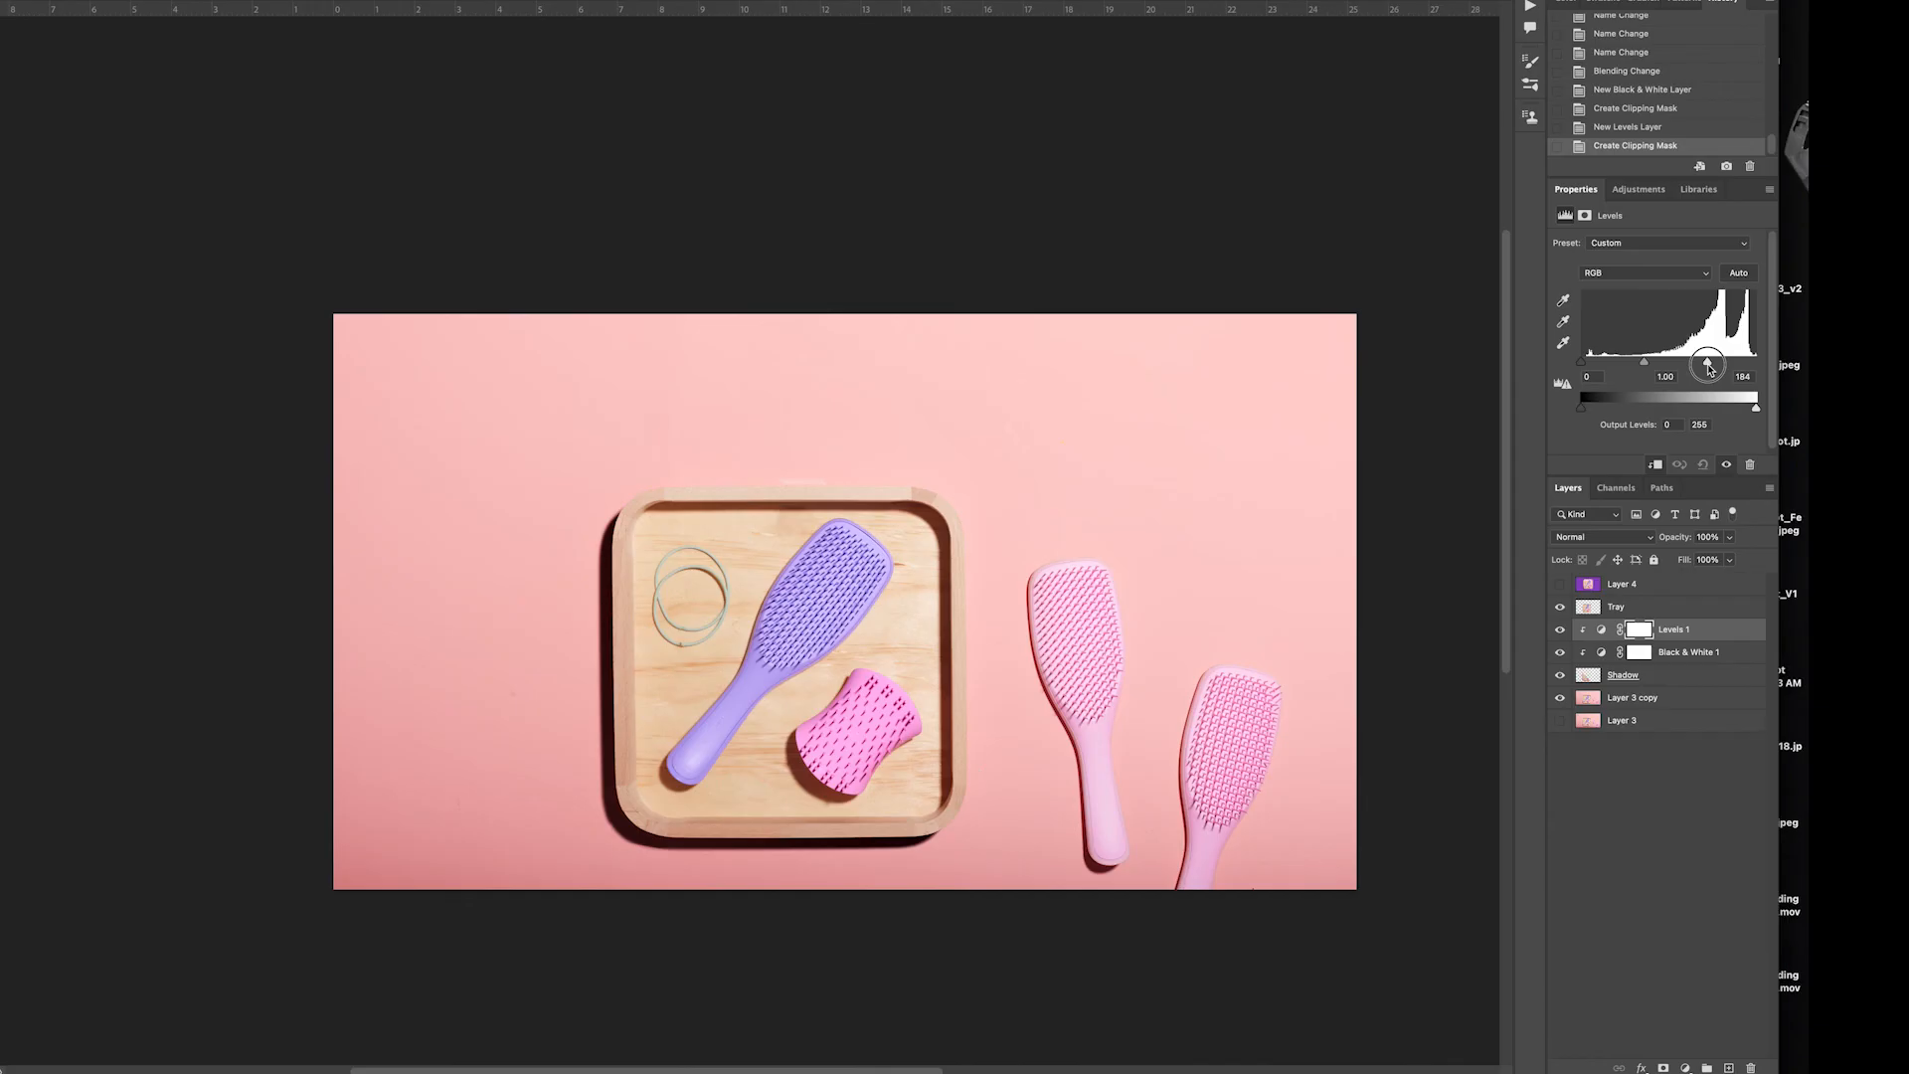
{"action": "left_click_drag", "start_coordinate": [1702, 363], "coordinate": [1708, 364]}
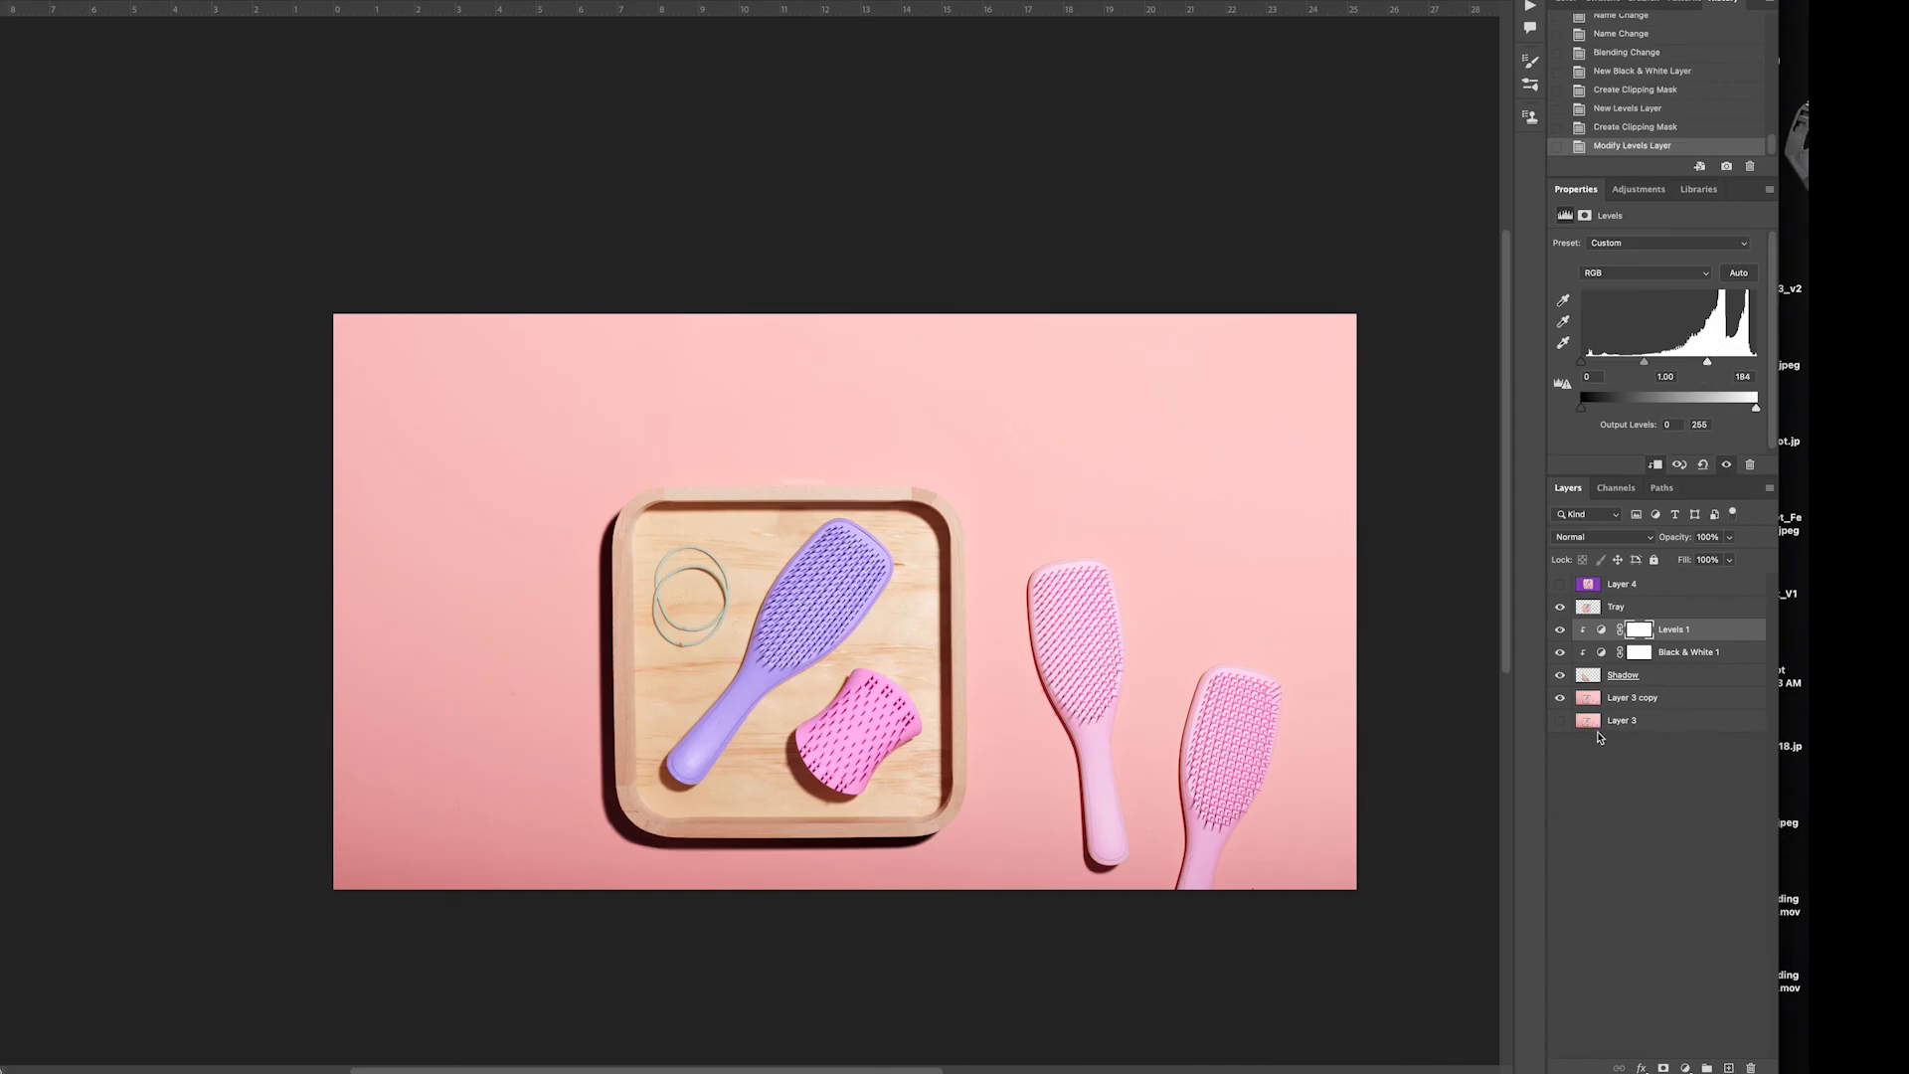
Hide Layer 3 copy and add a red (c3232a) solid color fill layer directly above it
{"action": "left_click", "coordinate": [1560, 697]}
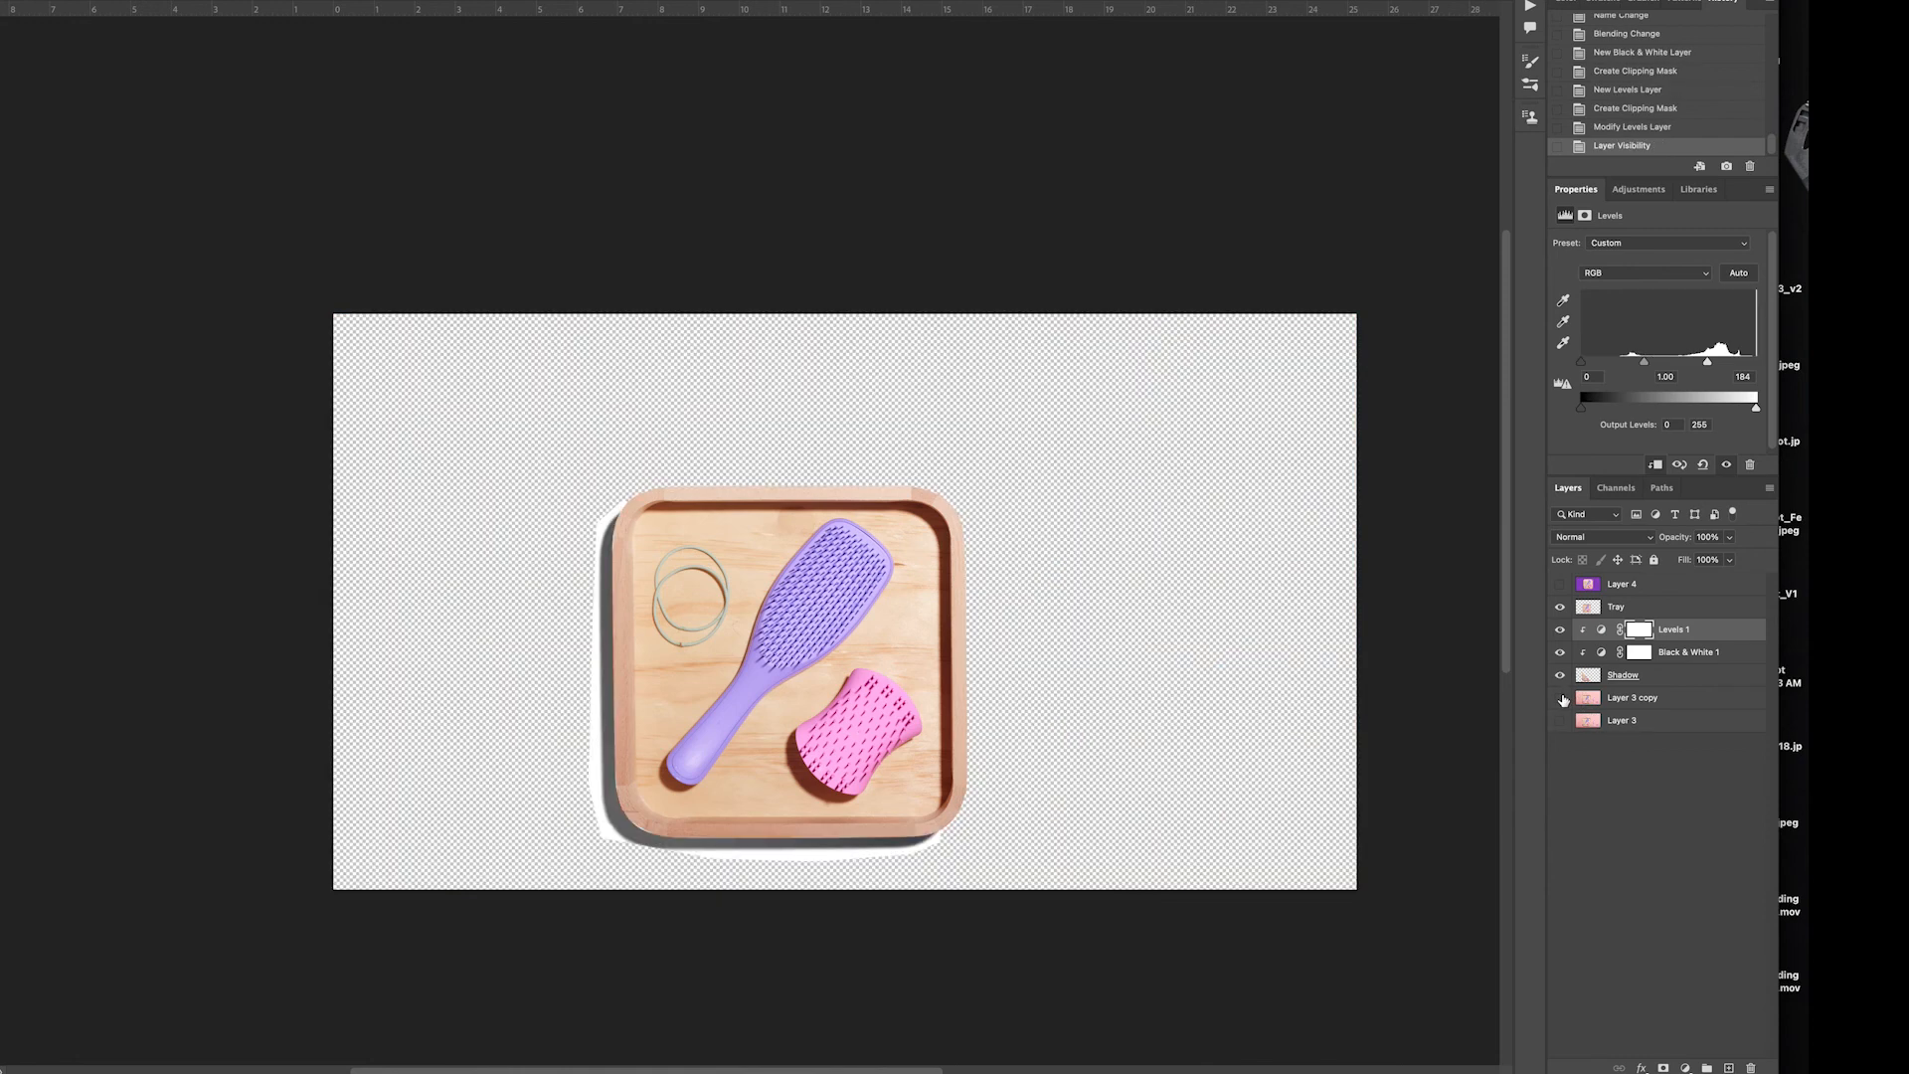
{"action": "left_click", "coordinate": [1673, 702]}
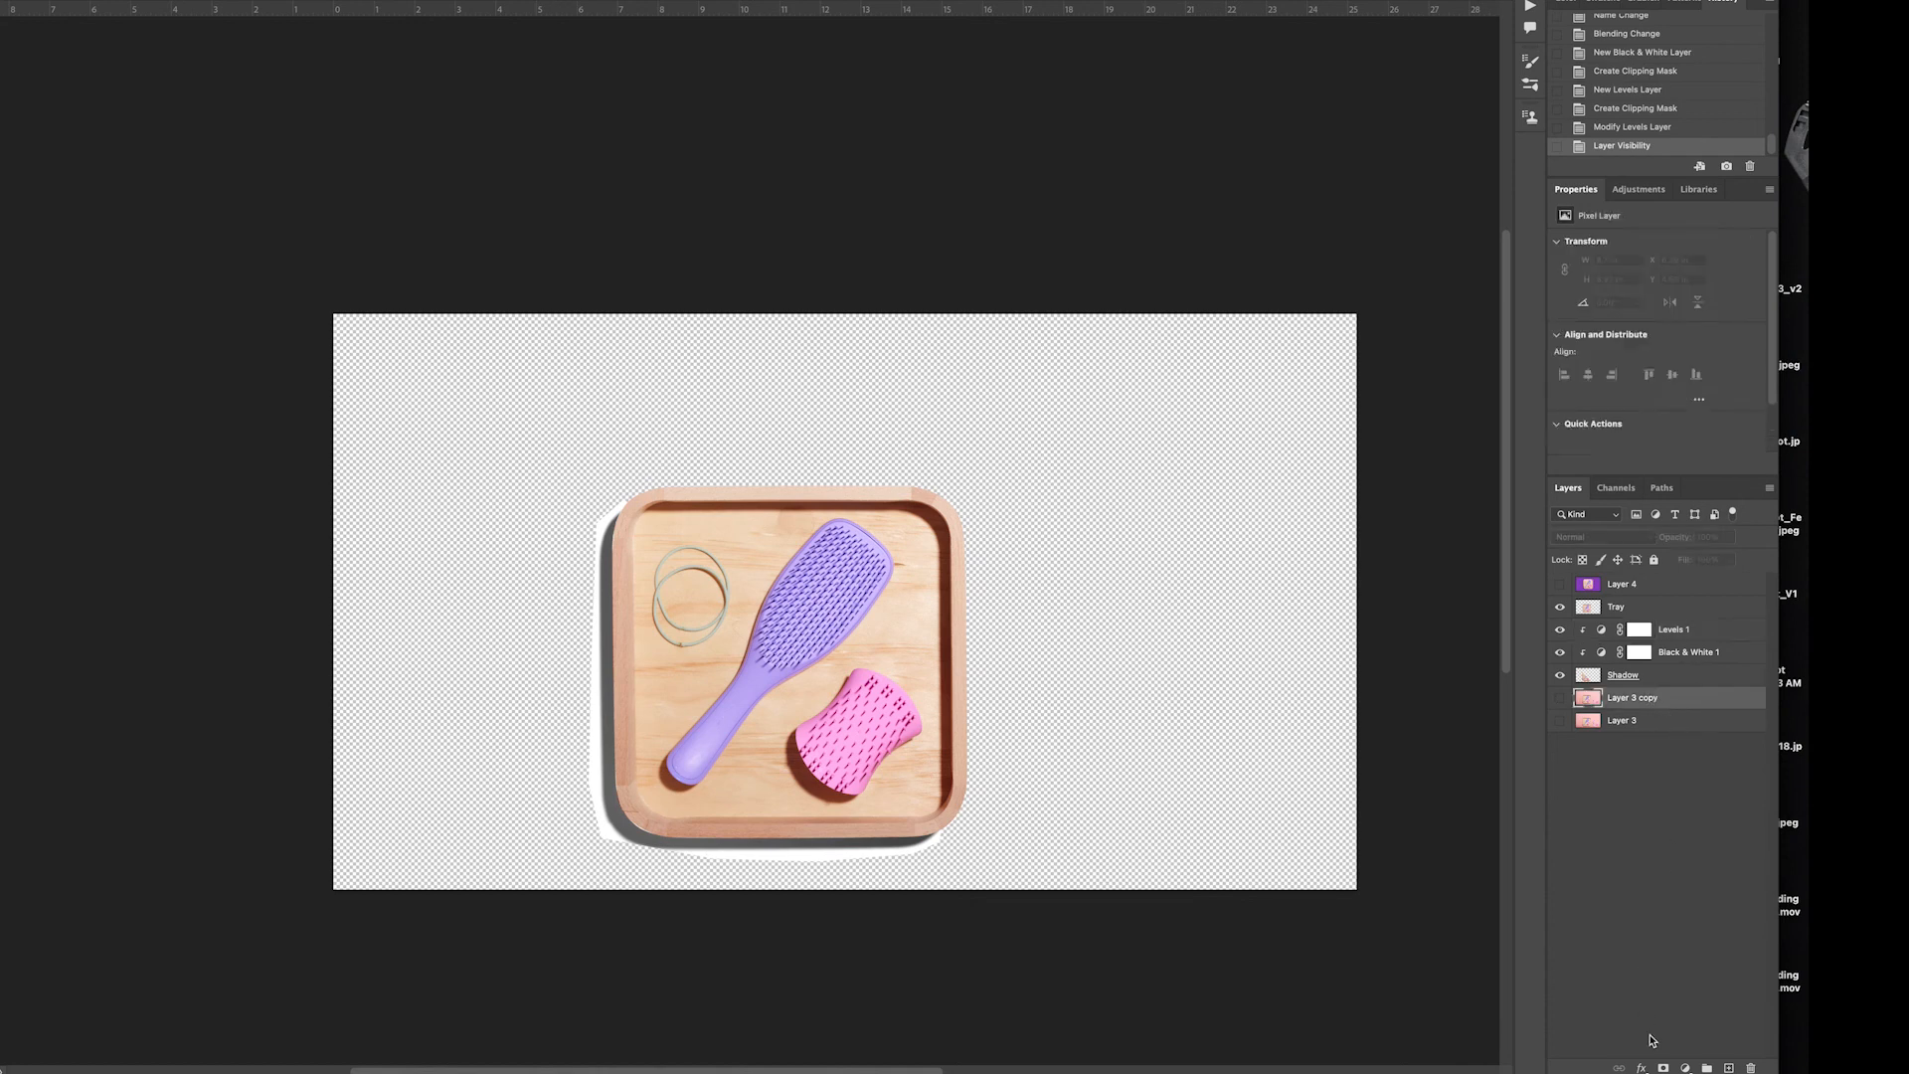
{"action": "left_click", "coordinate": [1683, 1067]}
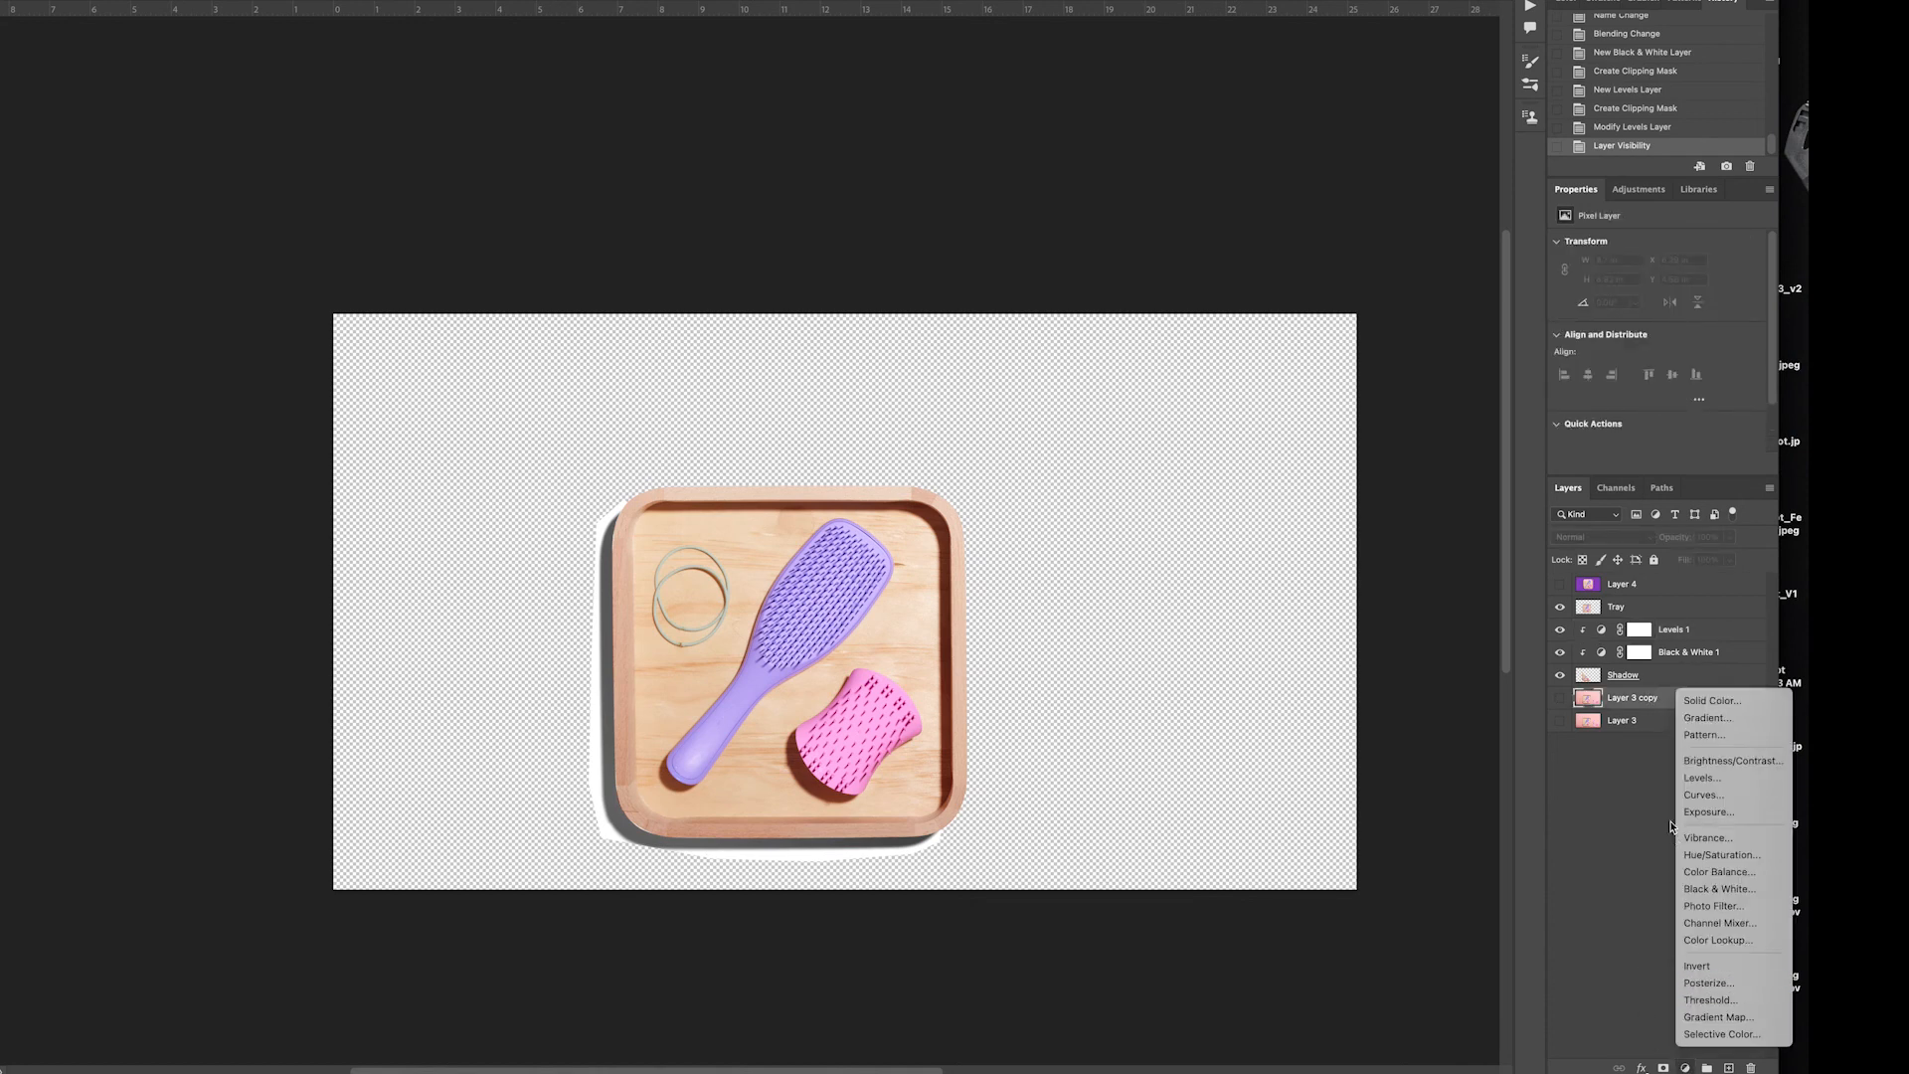
{"action": "left_click", "coordinate": [1688, 702]}
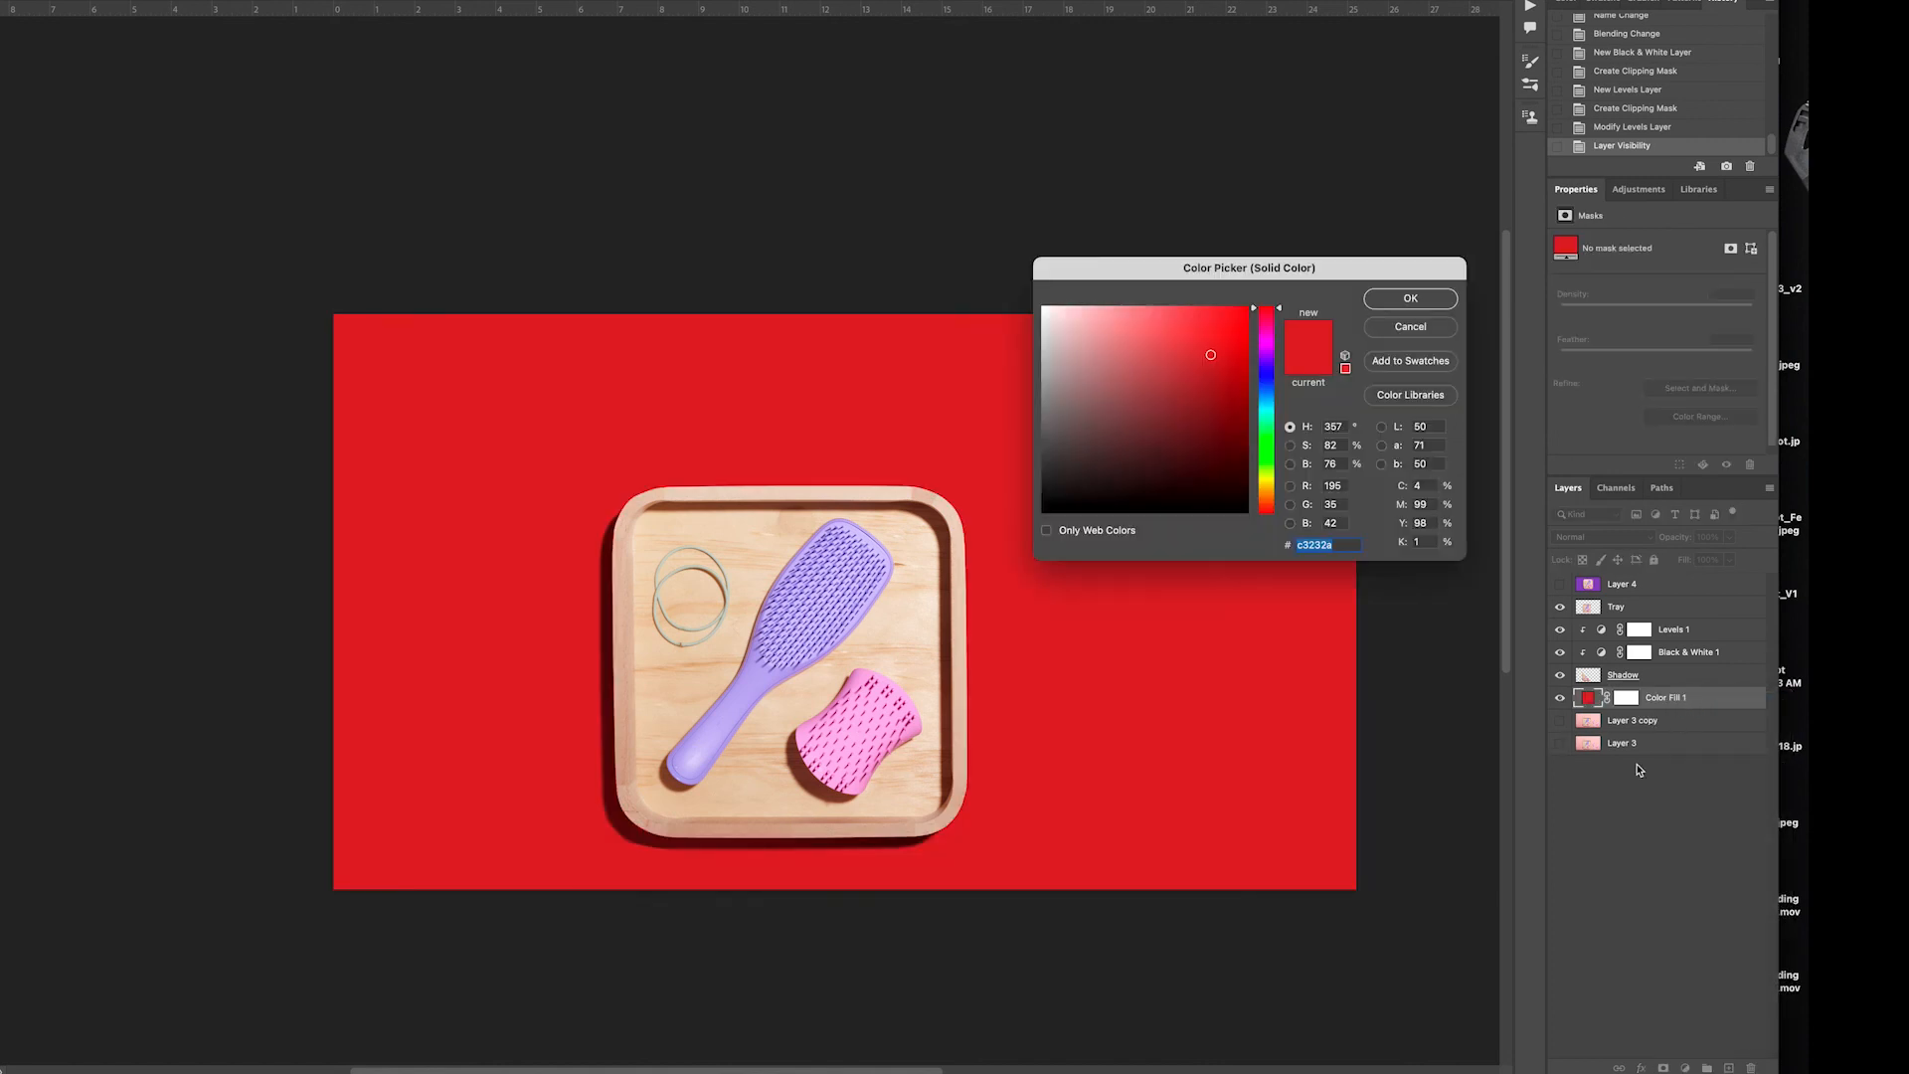
{"action": "left_click", "coordinate": [1421, 309]}
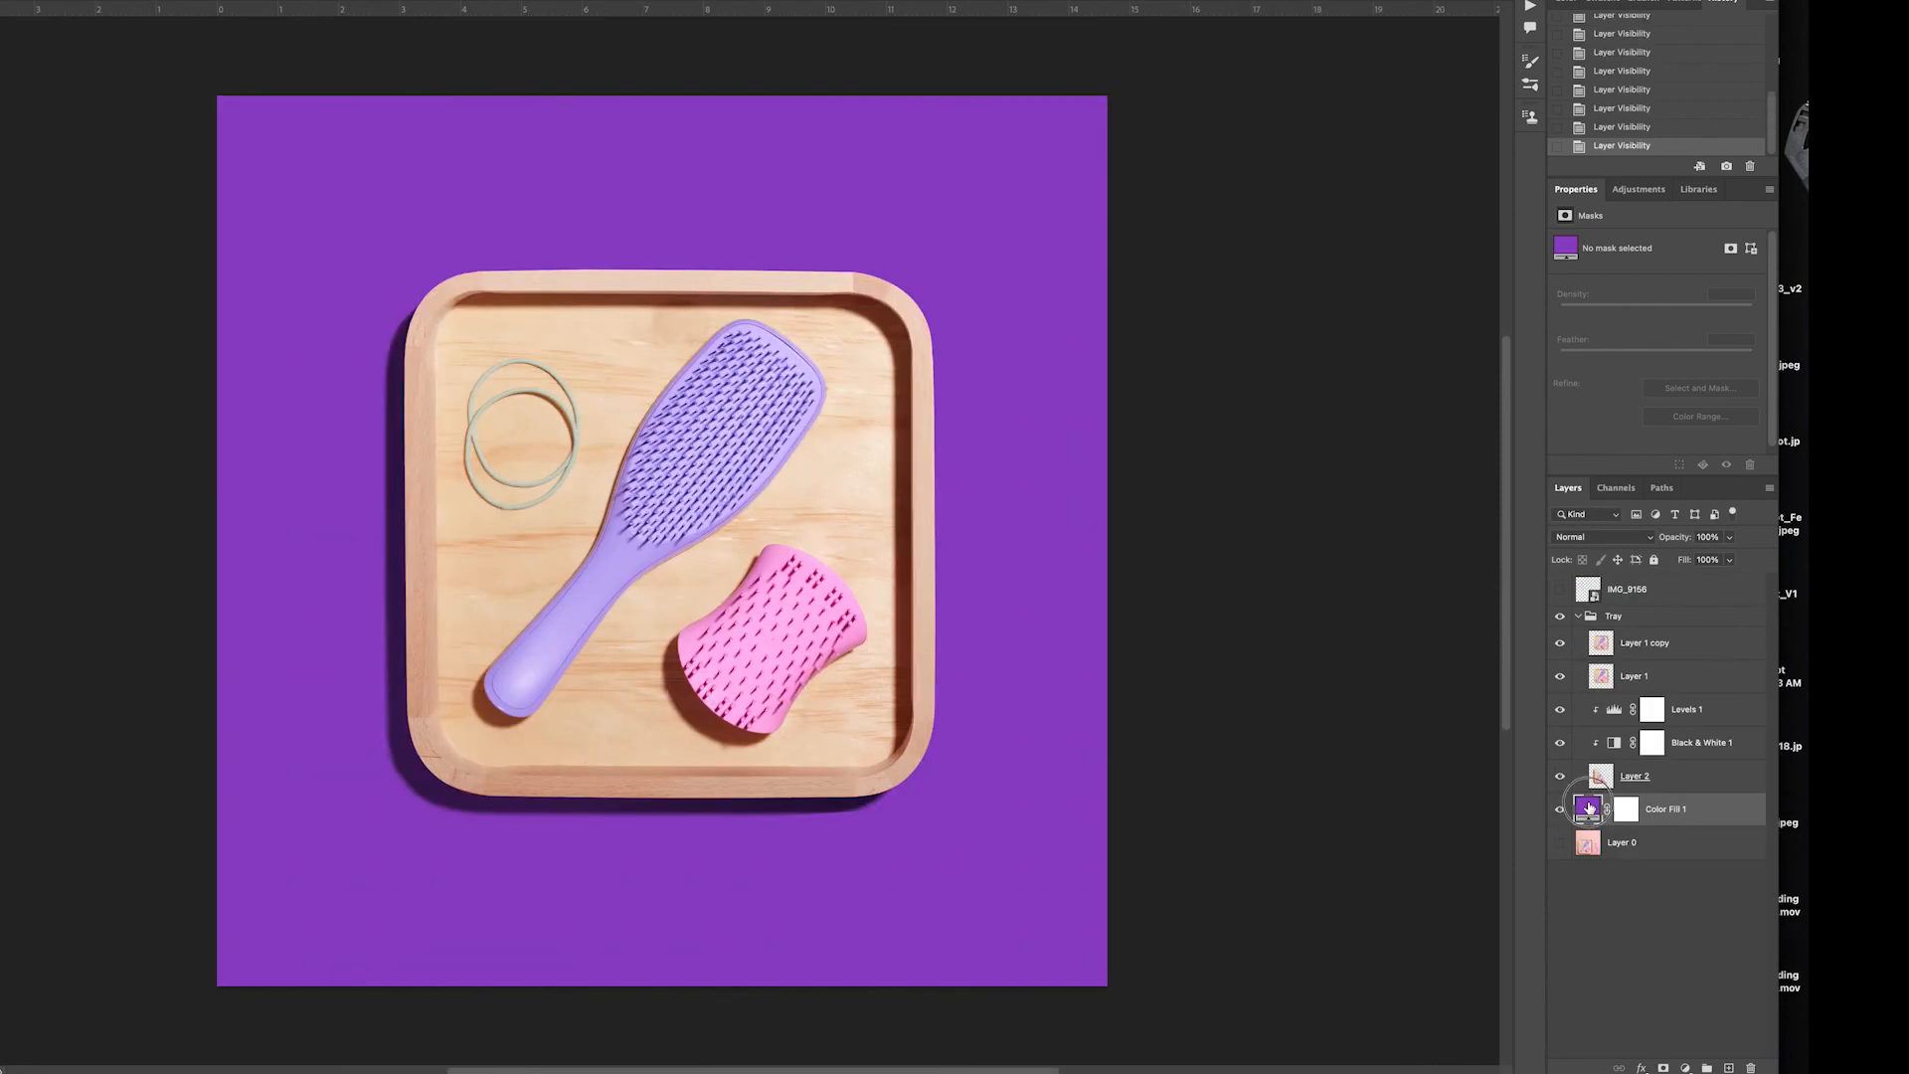
Recolor the Color Fill 1 background in the square tray document to mustard yellow, c2b545
{"action": "double_click", "coordinate": [1589, 807]}
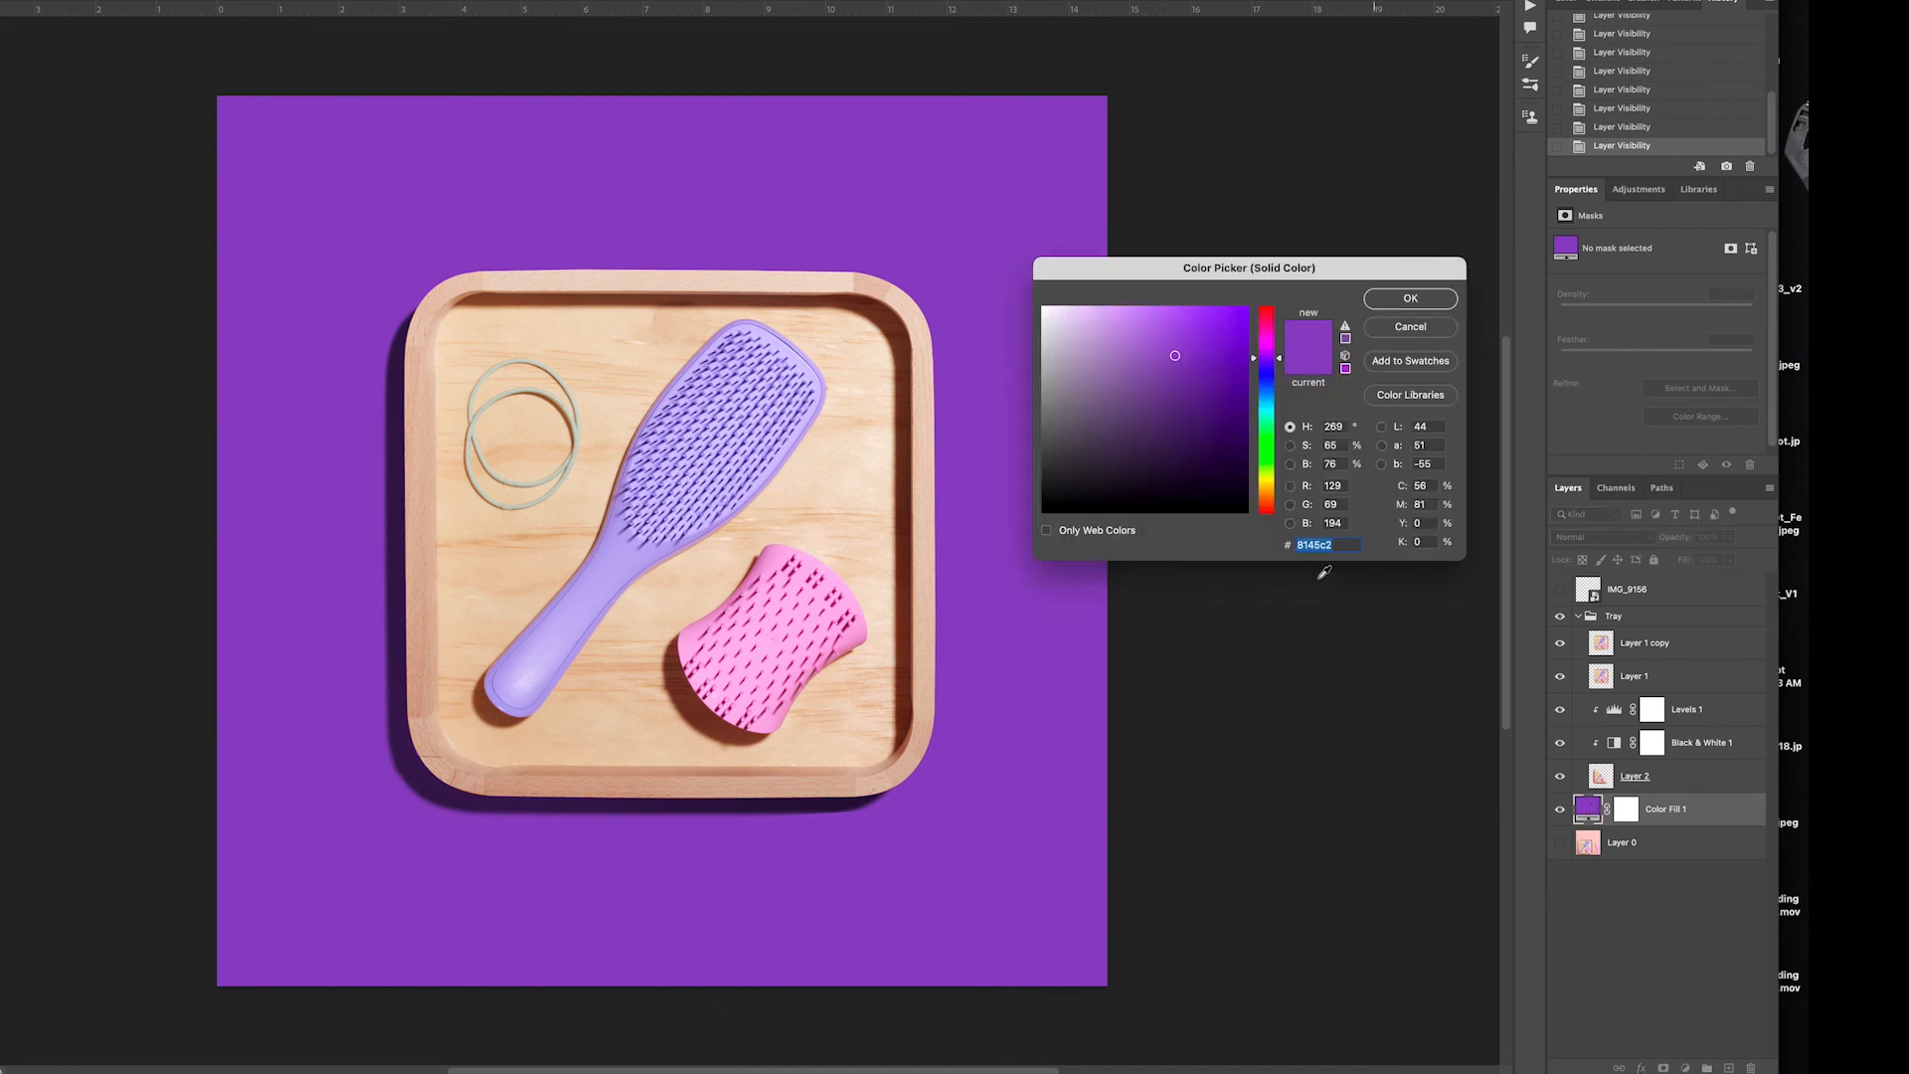
{"action": "left_click", "coordinate": [1267, 489]}
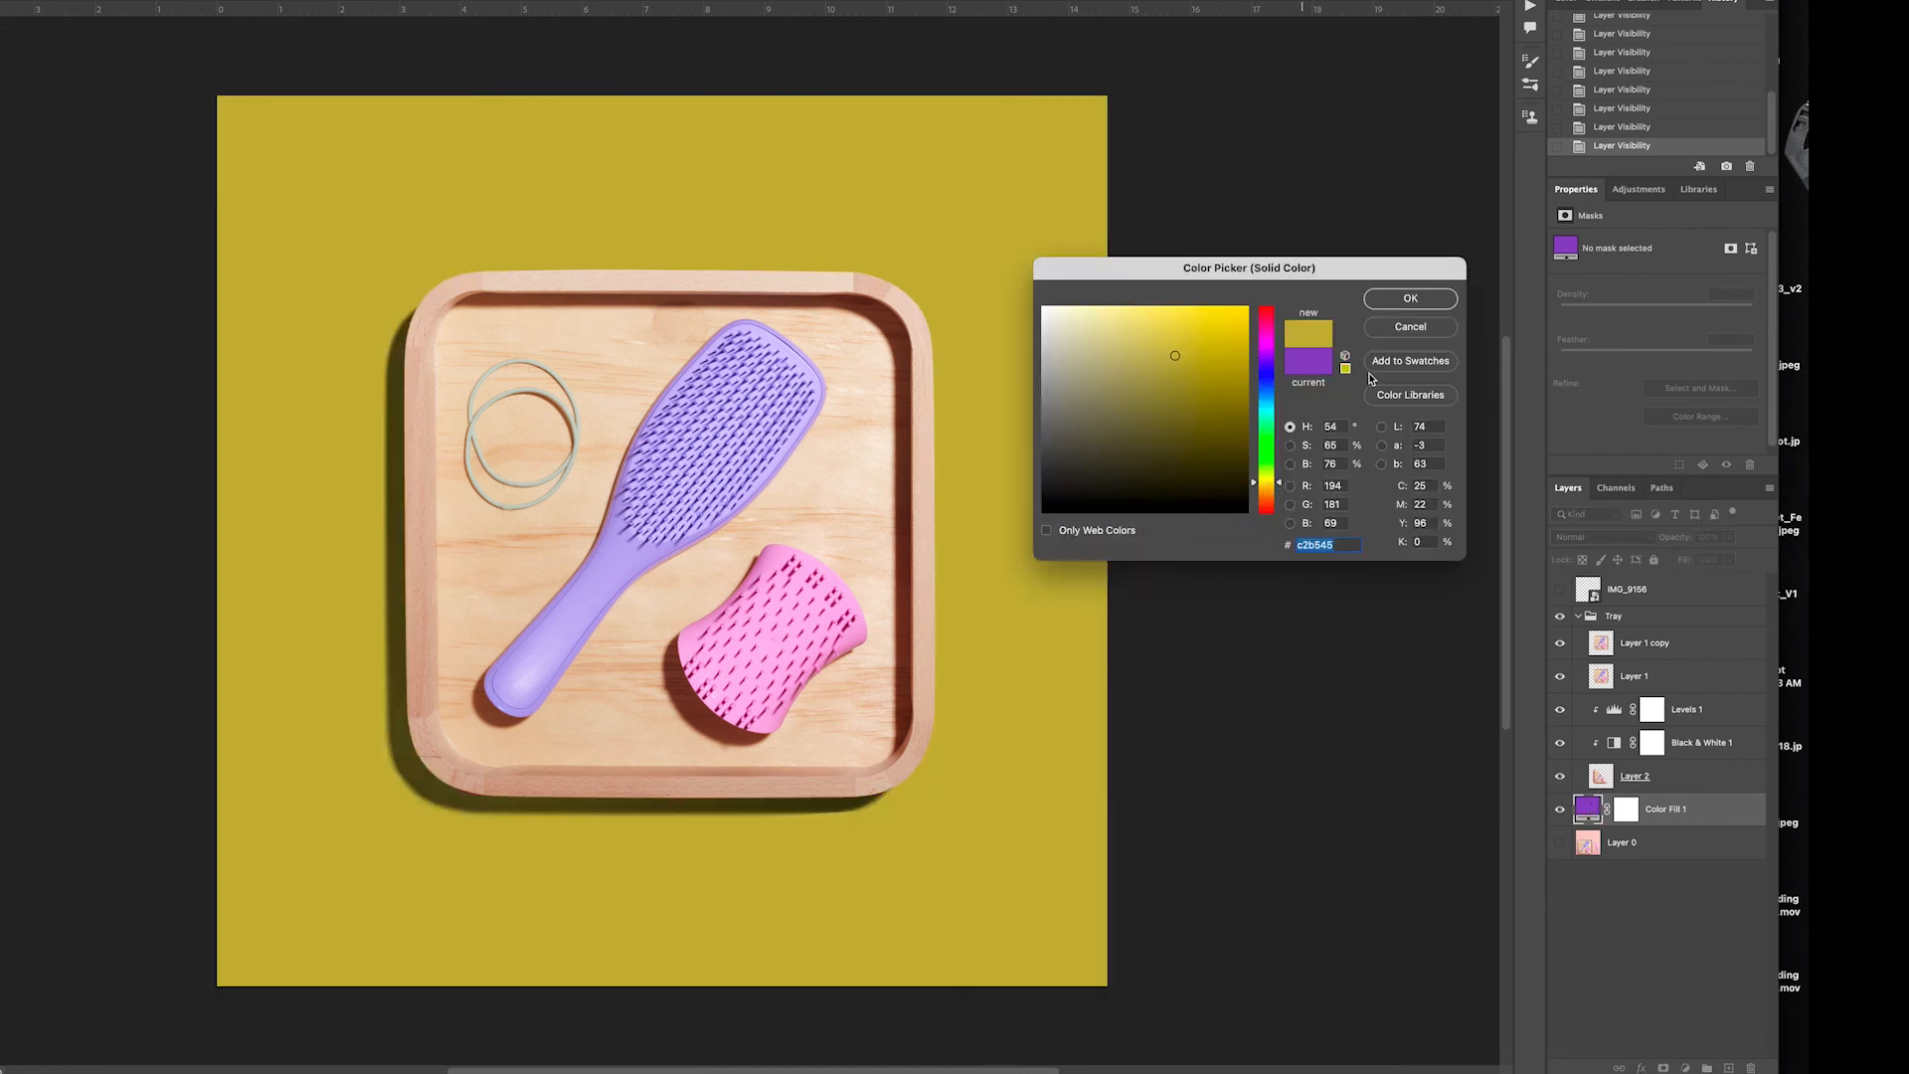
{"action": "left_click", "coordinate": [1423, 304]}
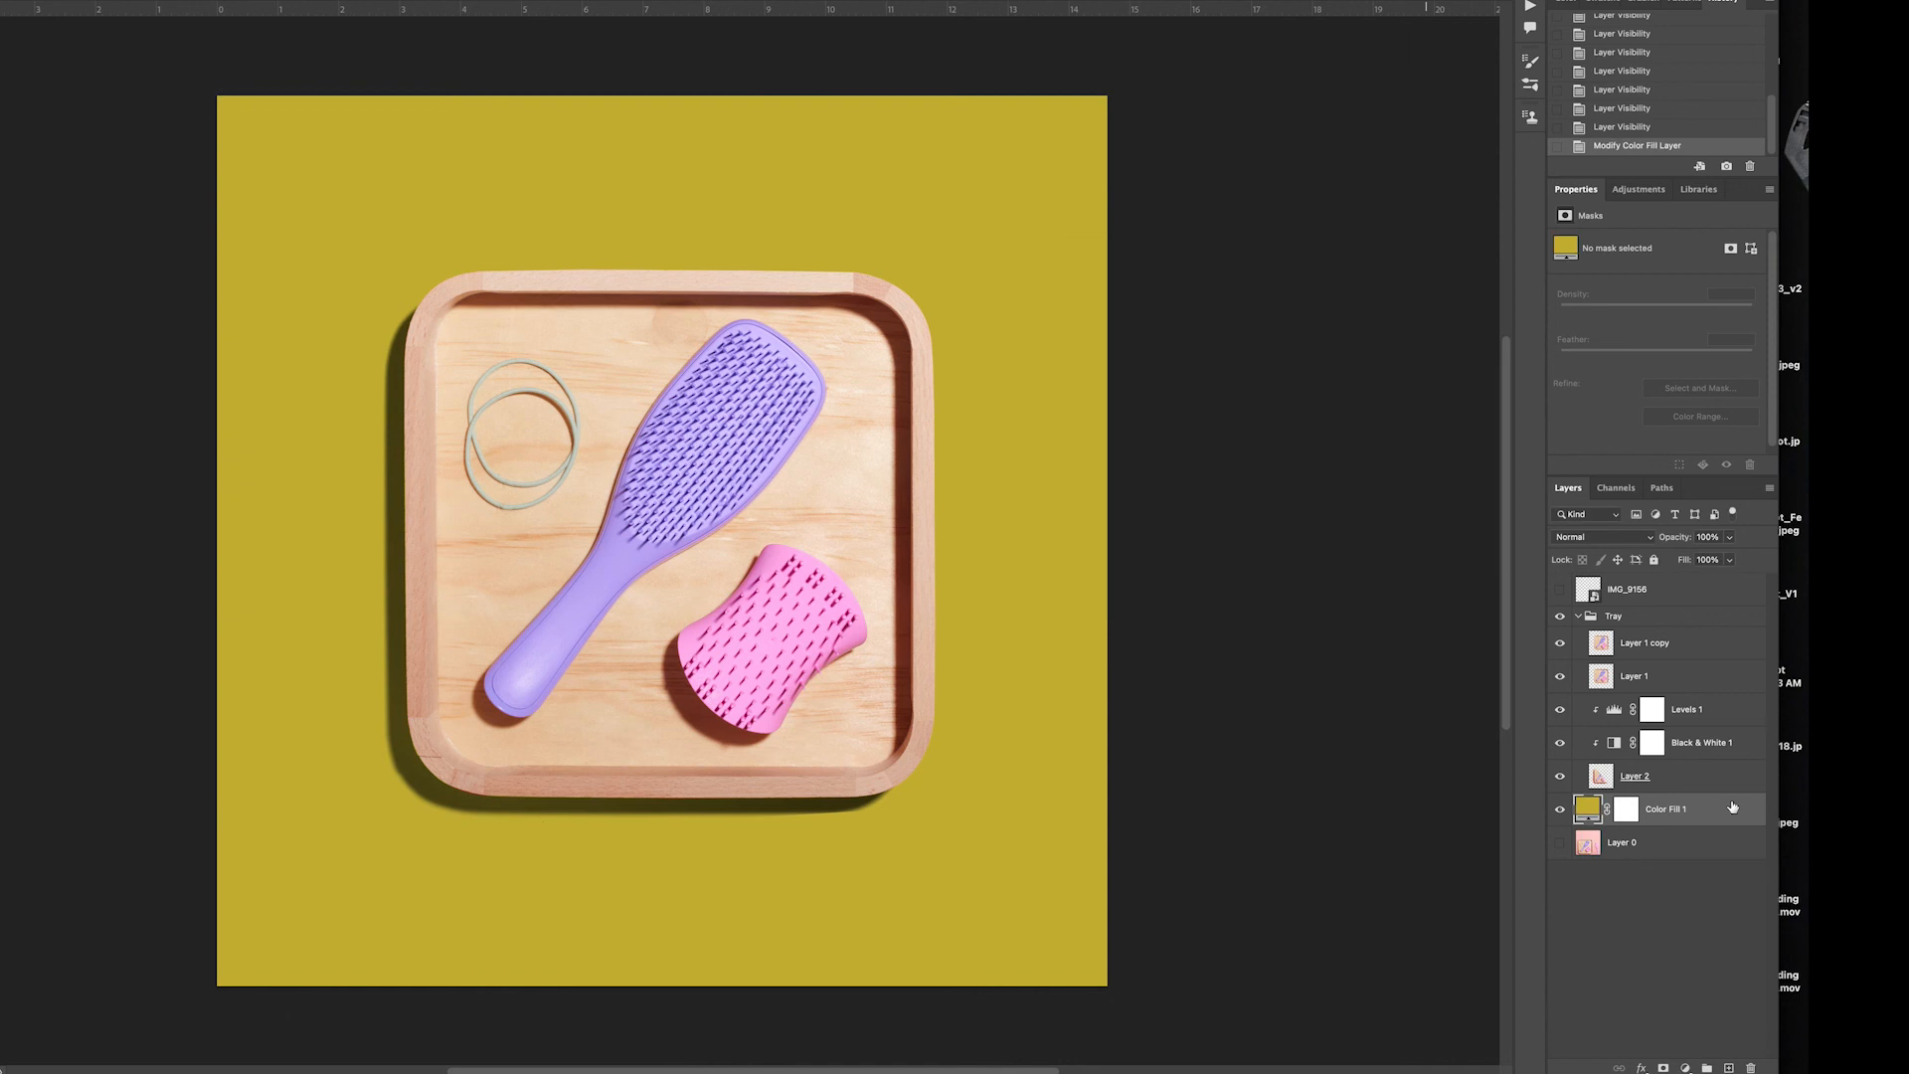
Add a linear gradient fill layer above Color Fill 1 using the Purple_02 preset at a 90° angle
{"action": "left_click", "coordinate": [1686, 1068]}
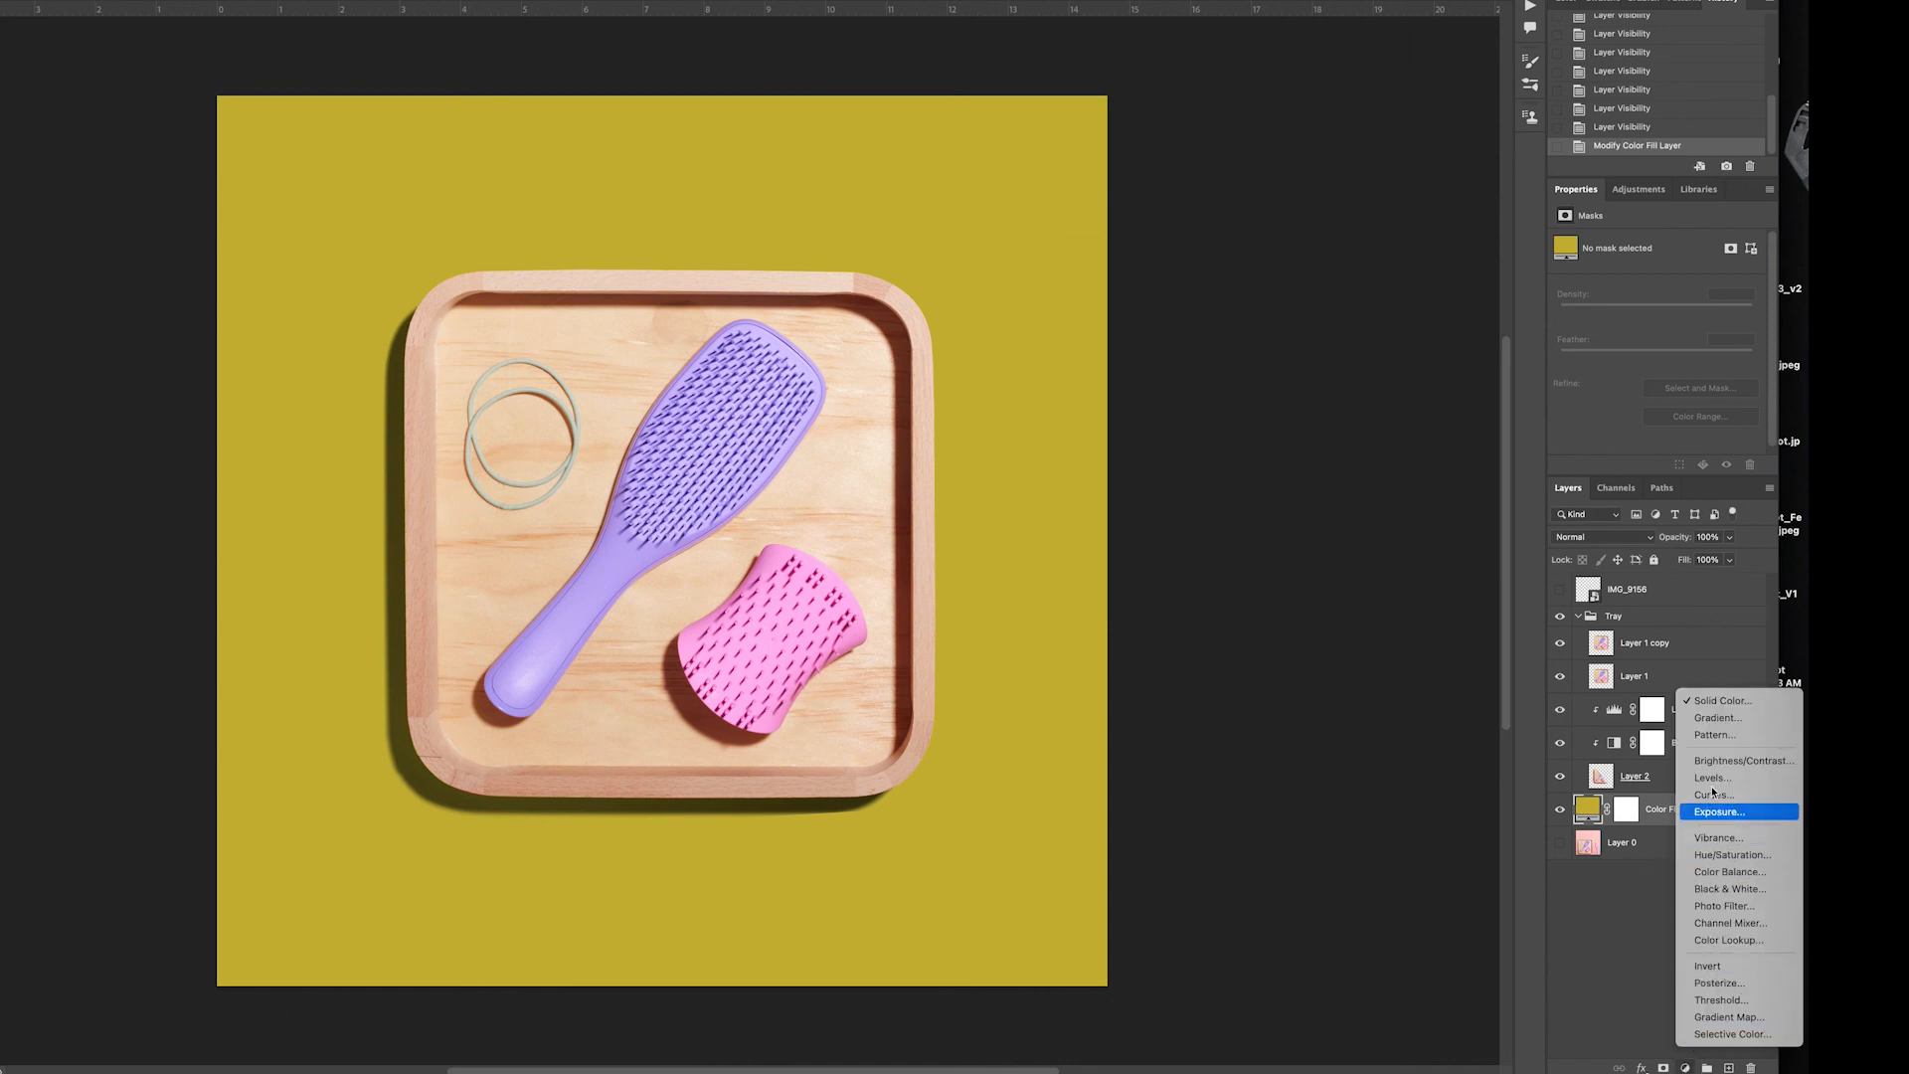
{"action": "left_click", "coordinate": [1710, 719]}
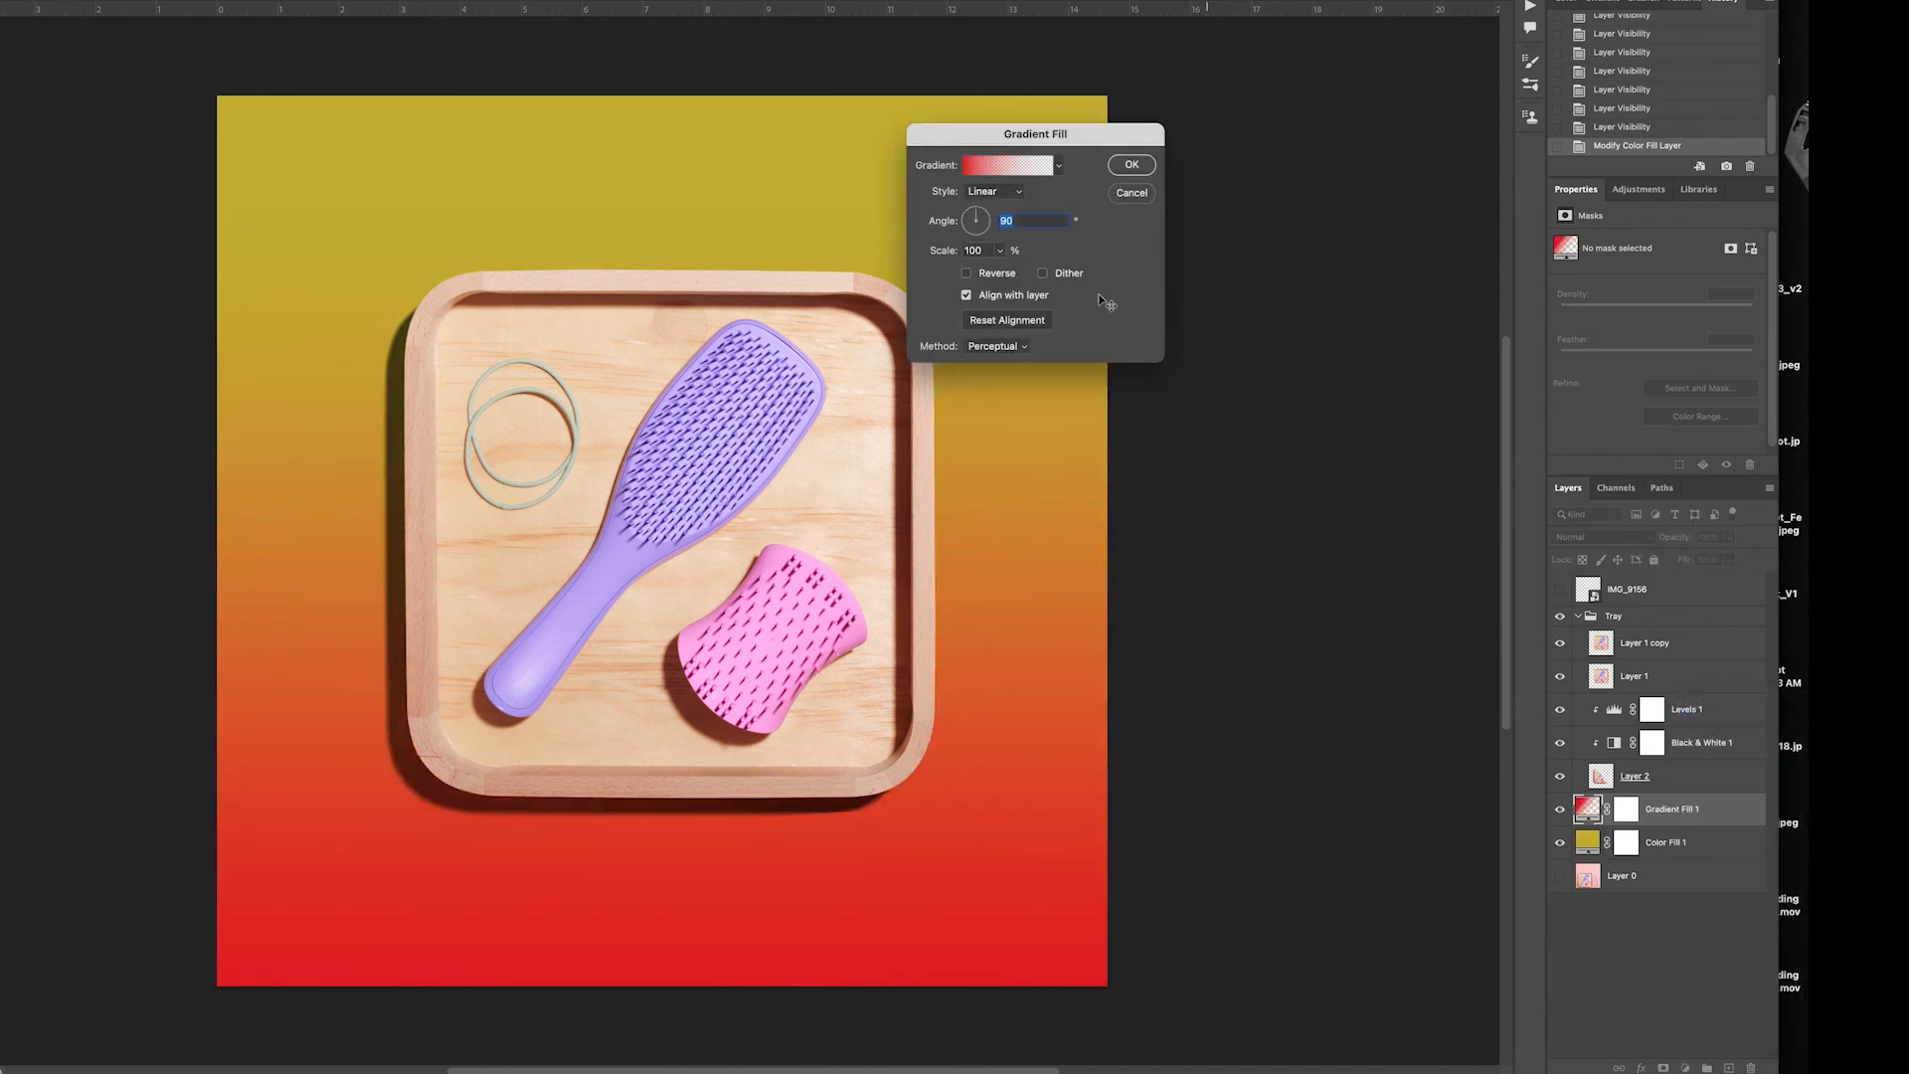
{"action": "left_click", "coordinate": [1012, 171]}
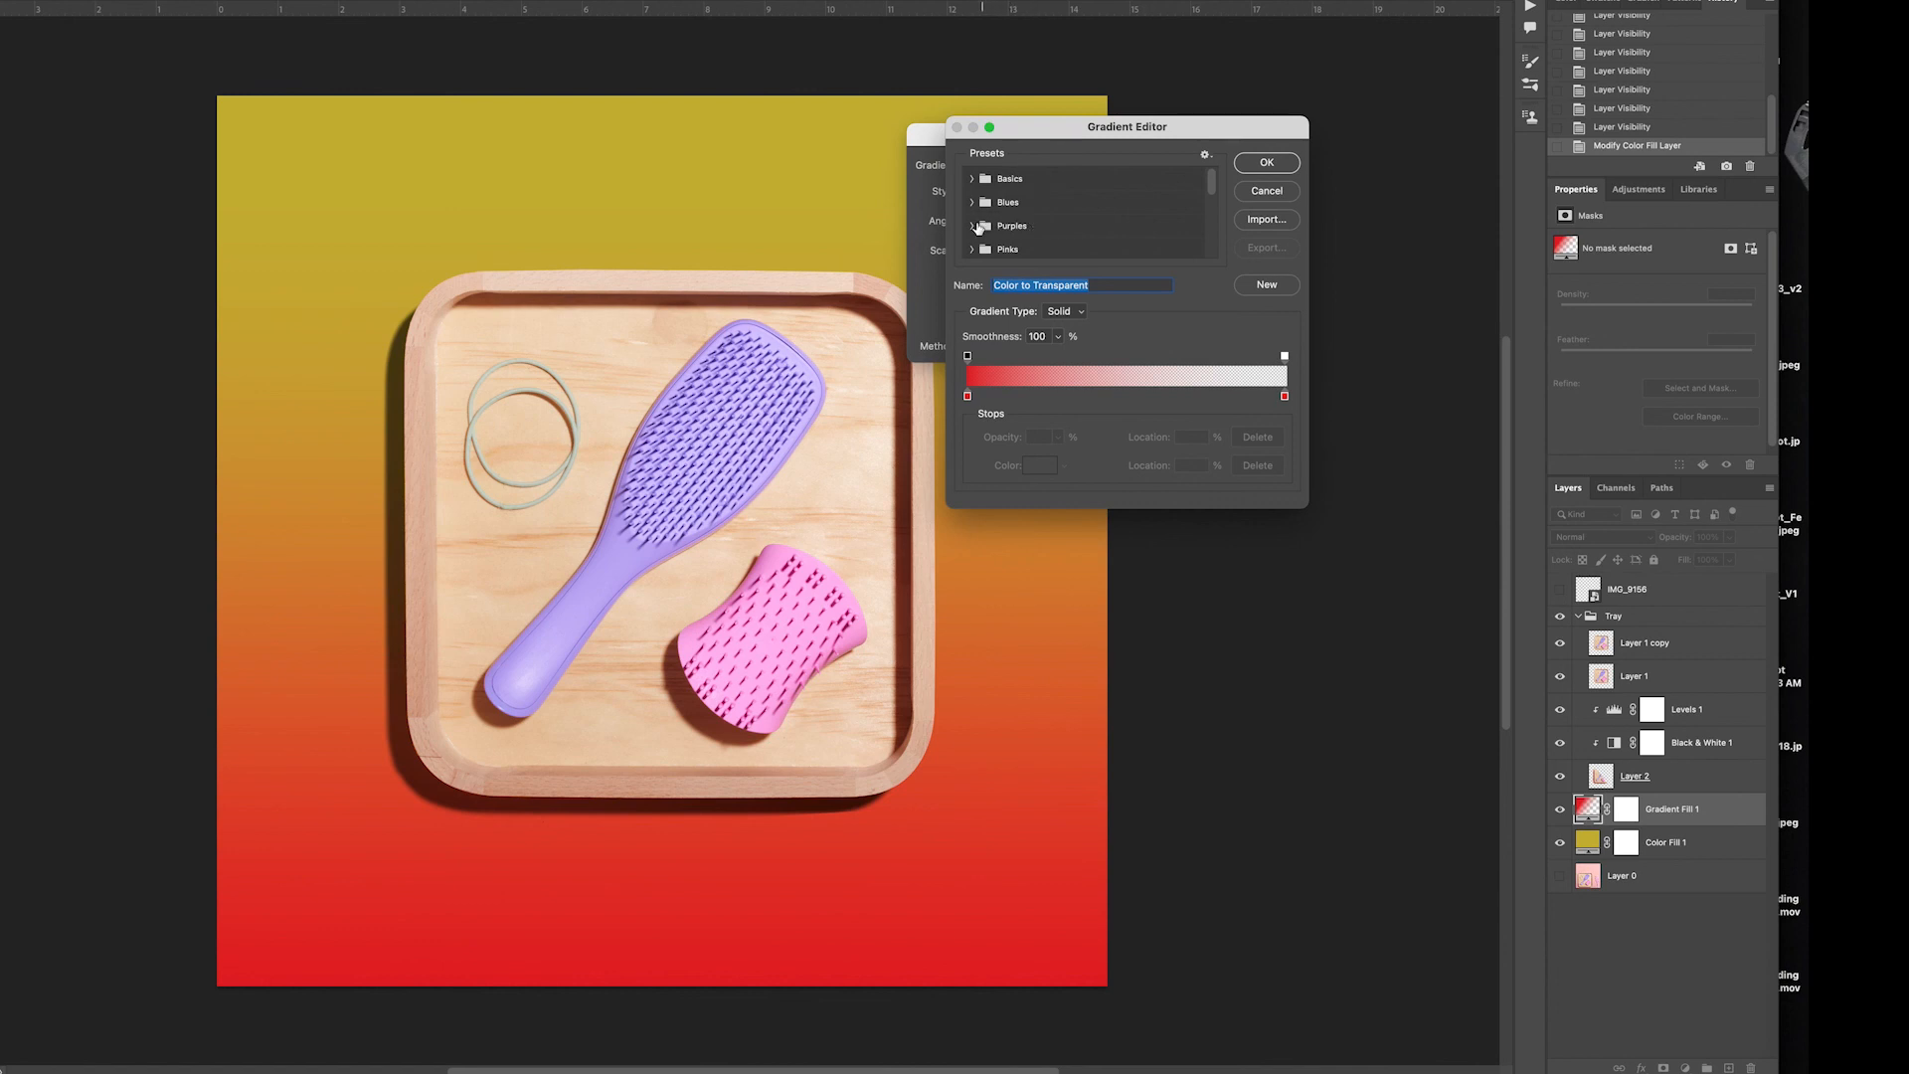
{"action": "left_click", "coordinate": [974, 226]}
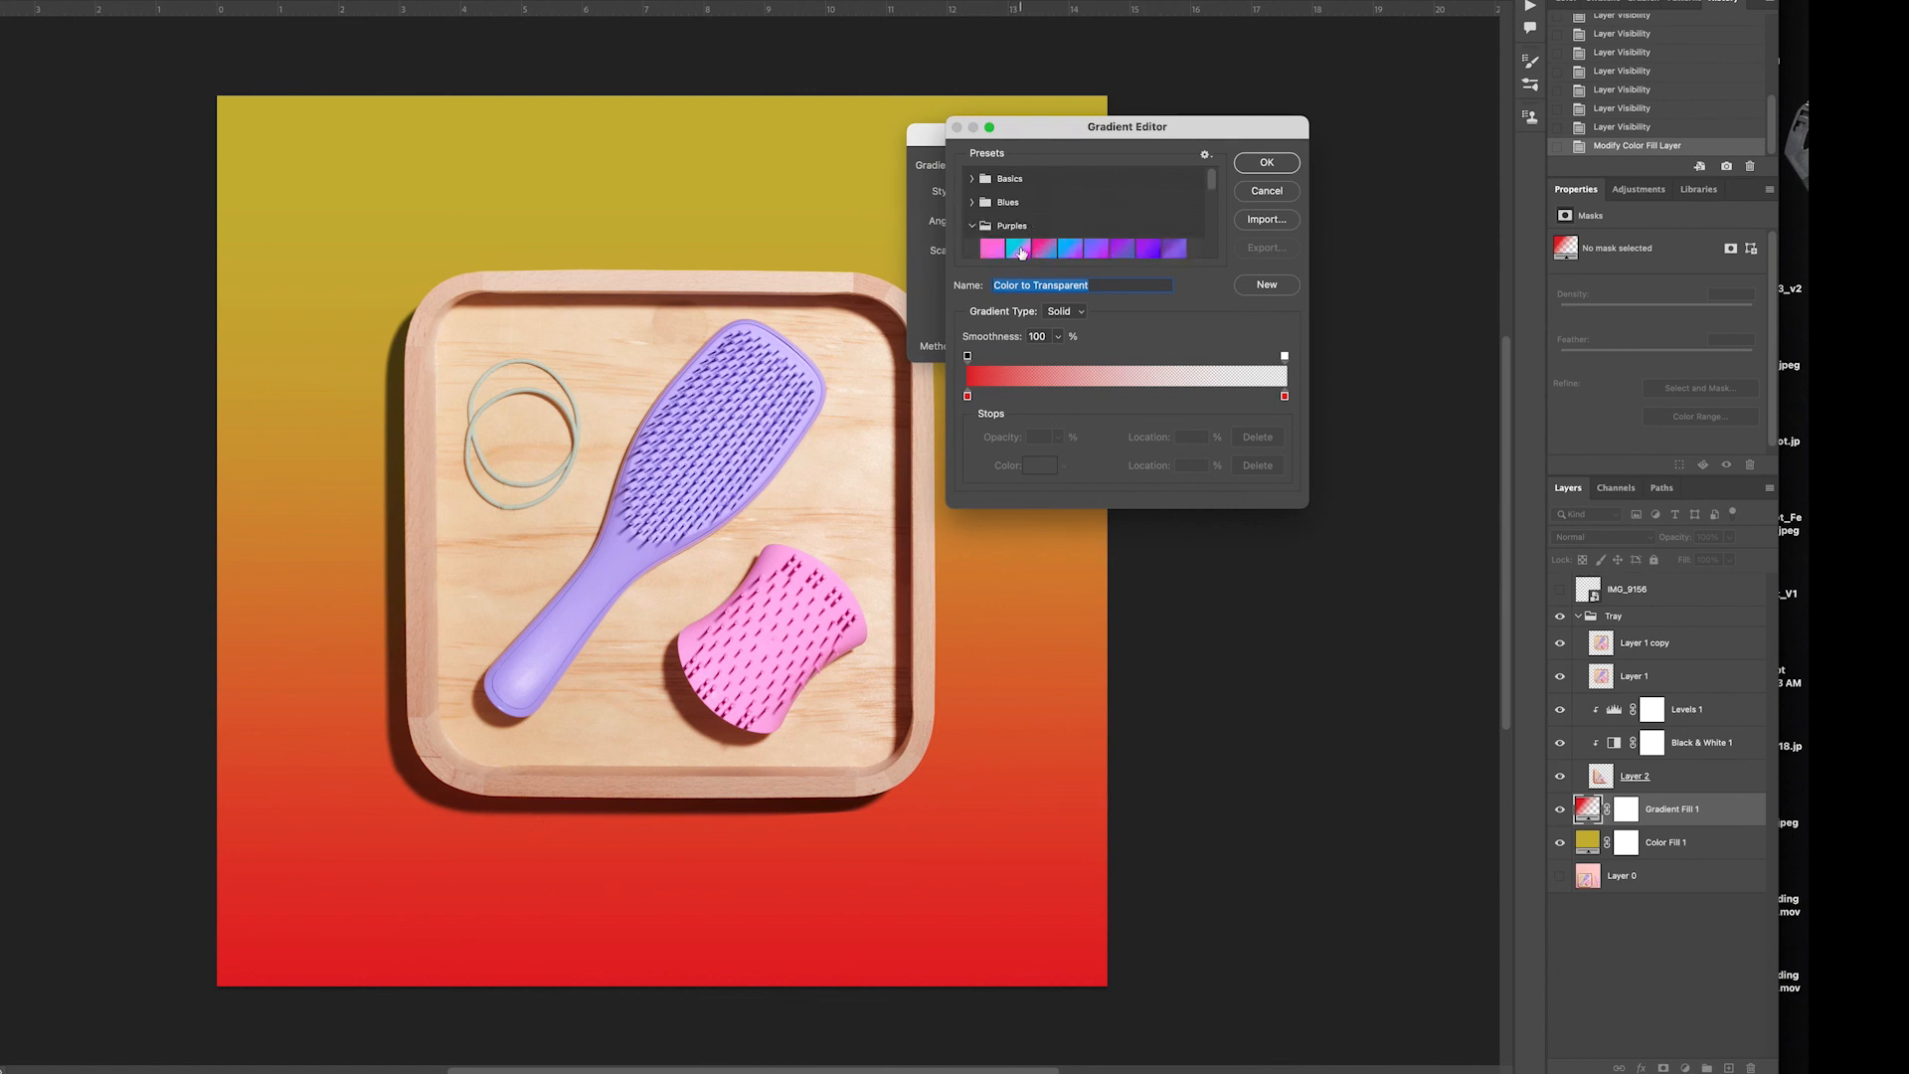
{"action": "left_click", "coordinate": [1018, 249]}
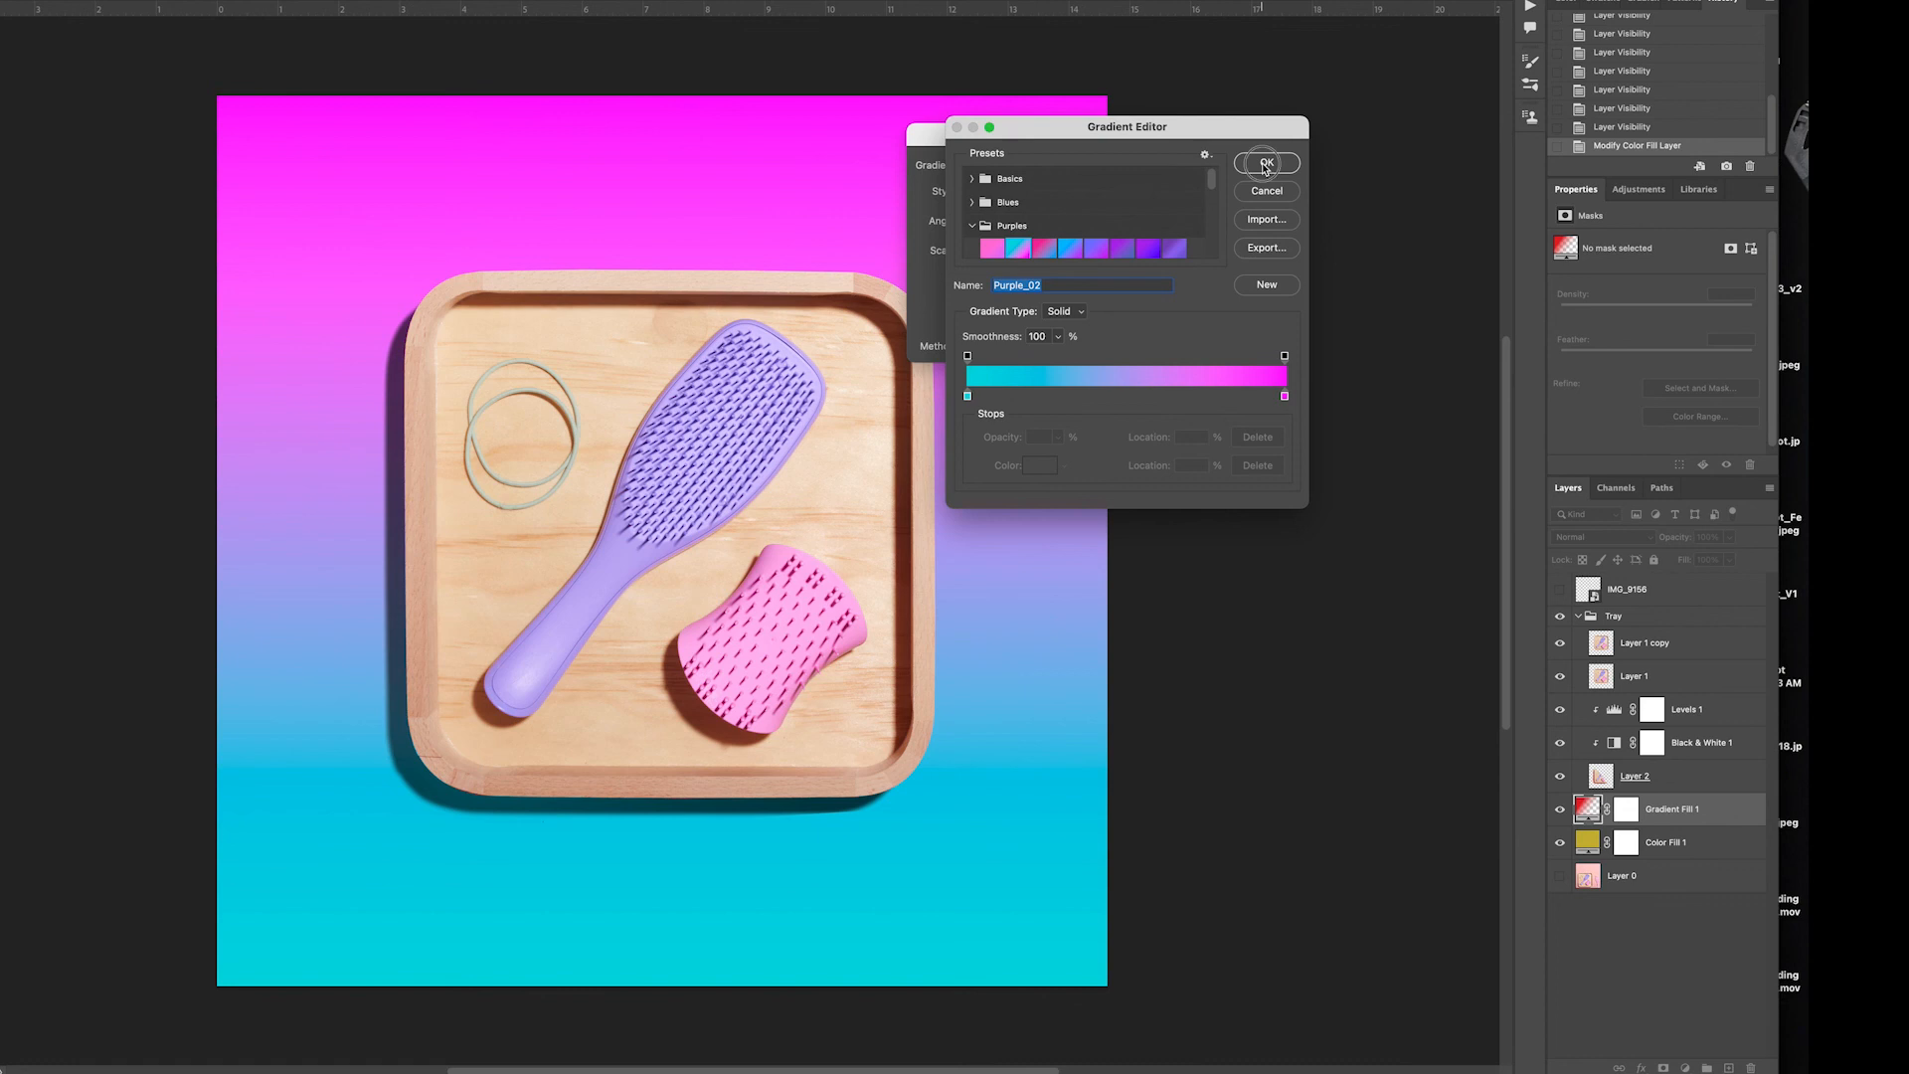
{"action": "left_click", "coordinate": [1265, 162]}
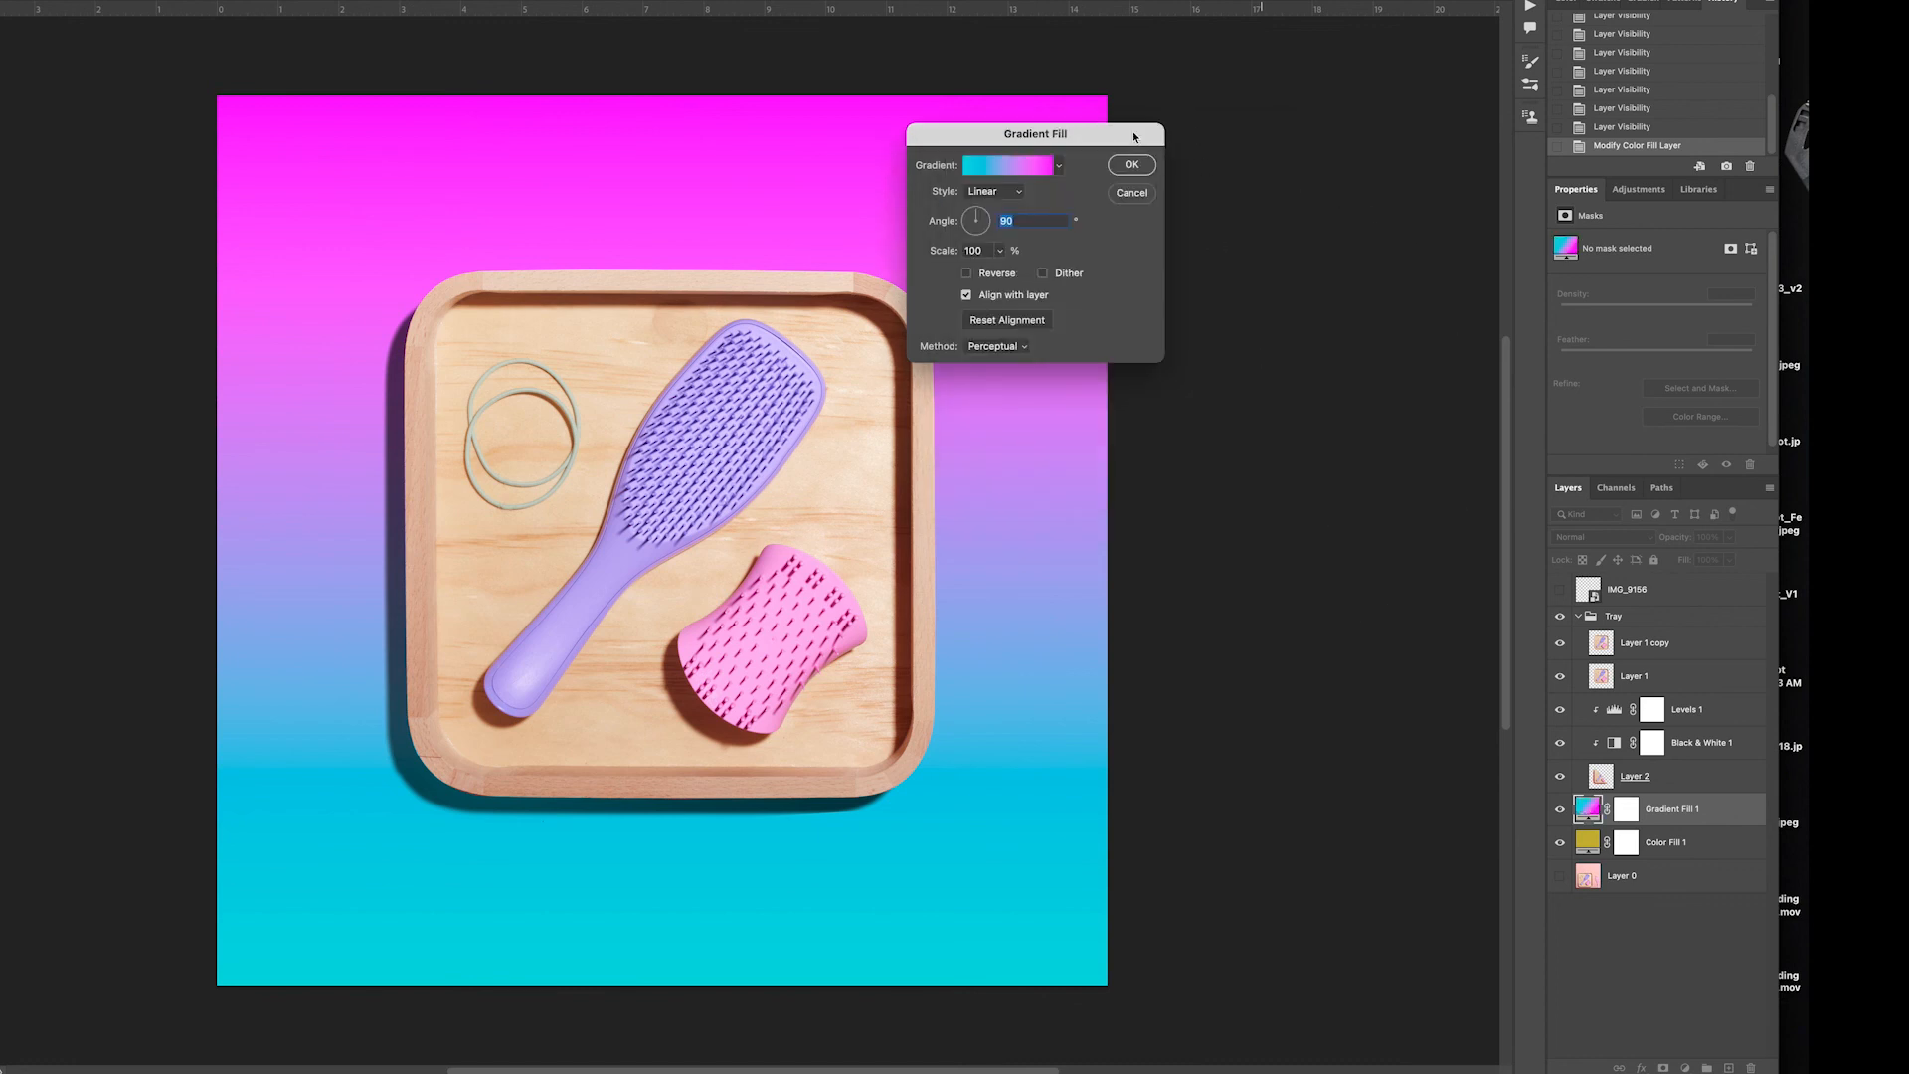
{"action": "left_click", "coordinate": [1131, 164]}
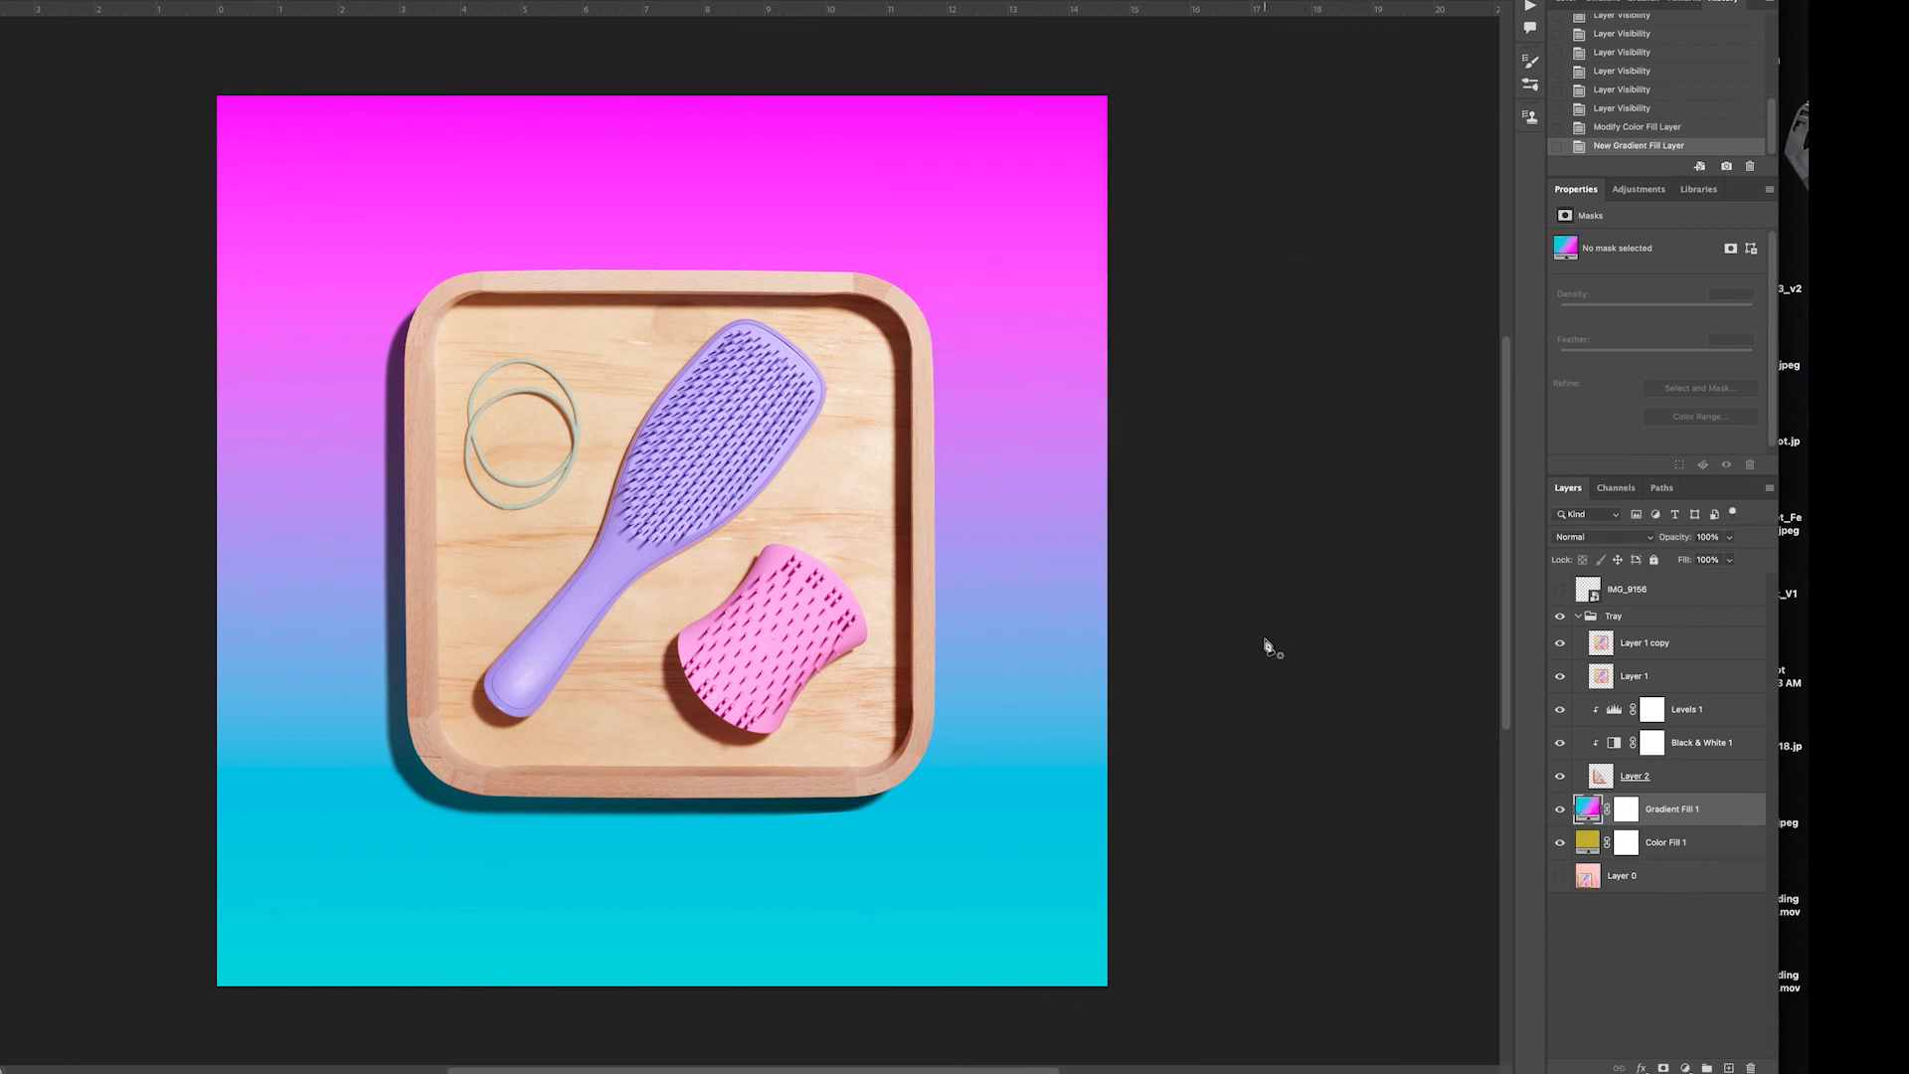